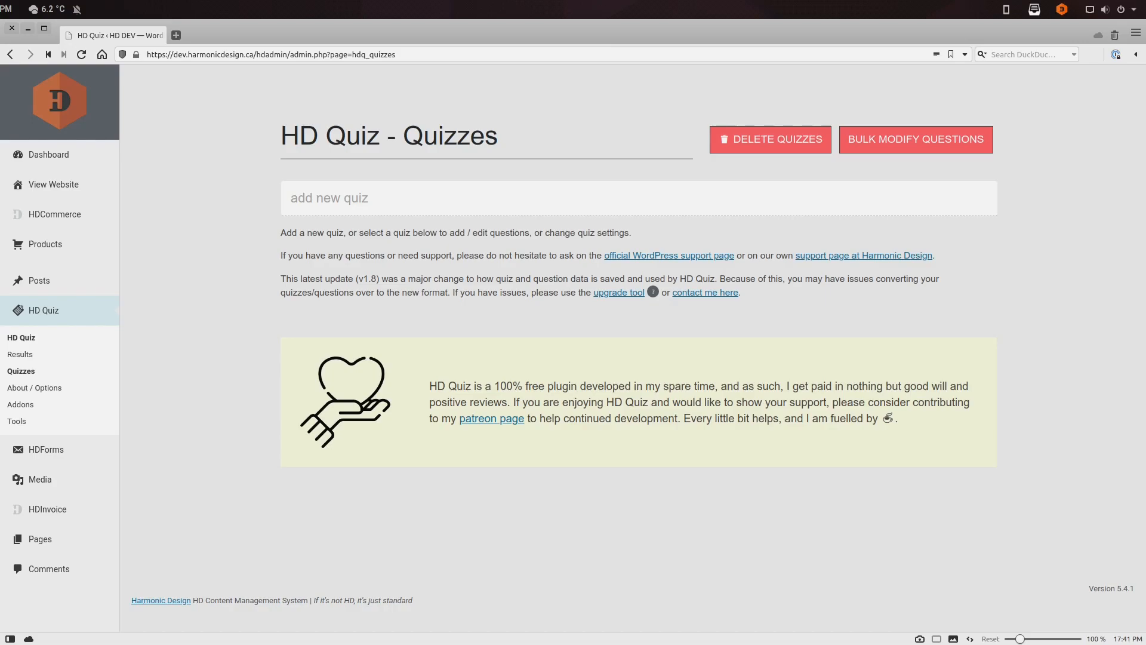
# Review the HD Quiz options and turn on author access to create quizzes
pyautogui.click(43, 388)
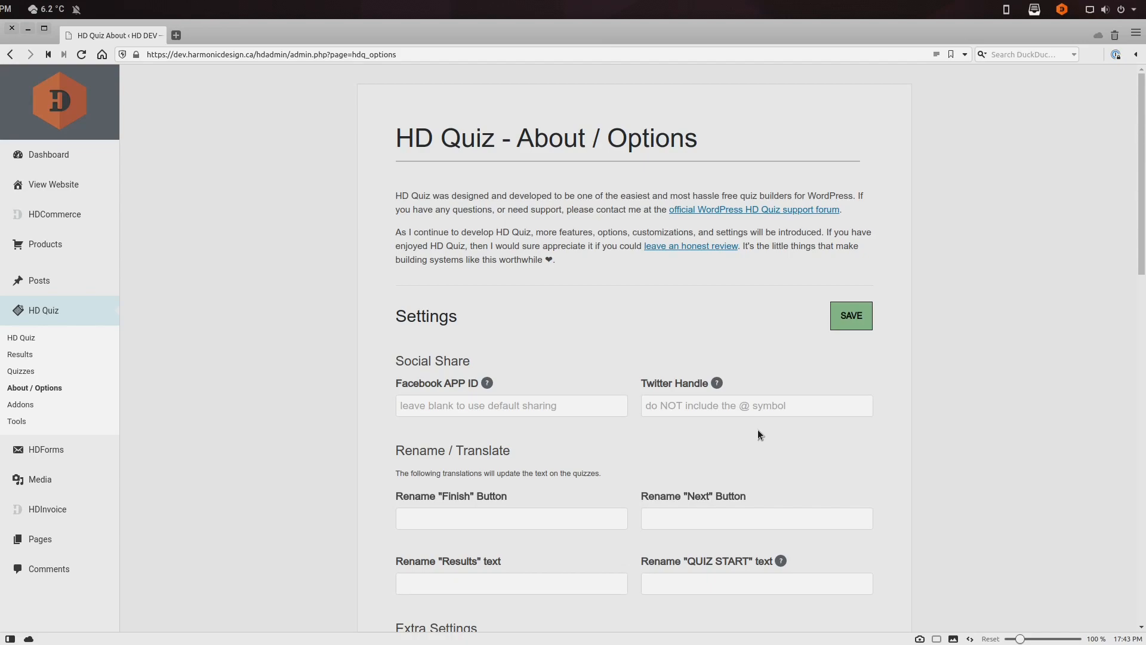
pyautogui.scroll(-2, 735, 329)
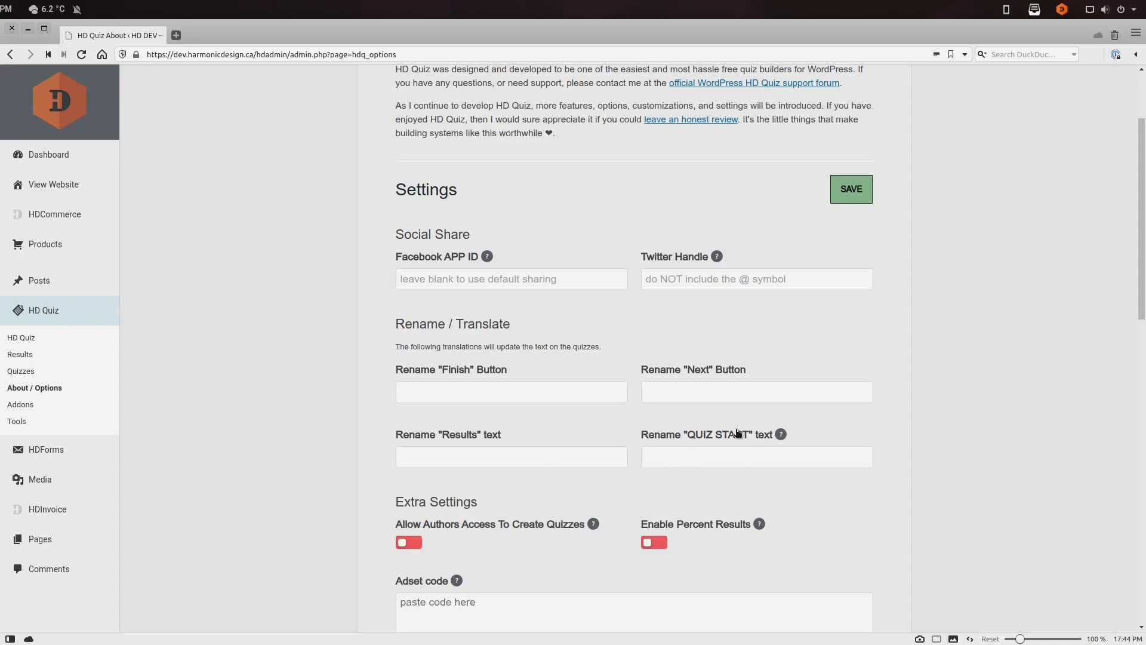
pyautogui.scroll(-5, 675, 418)
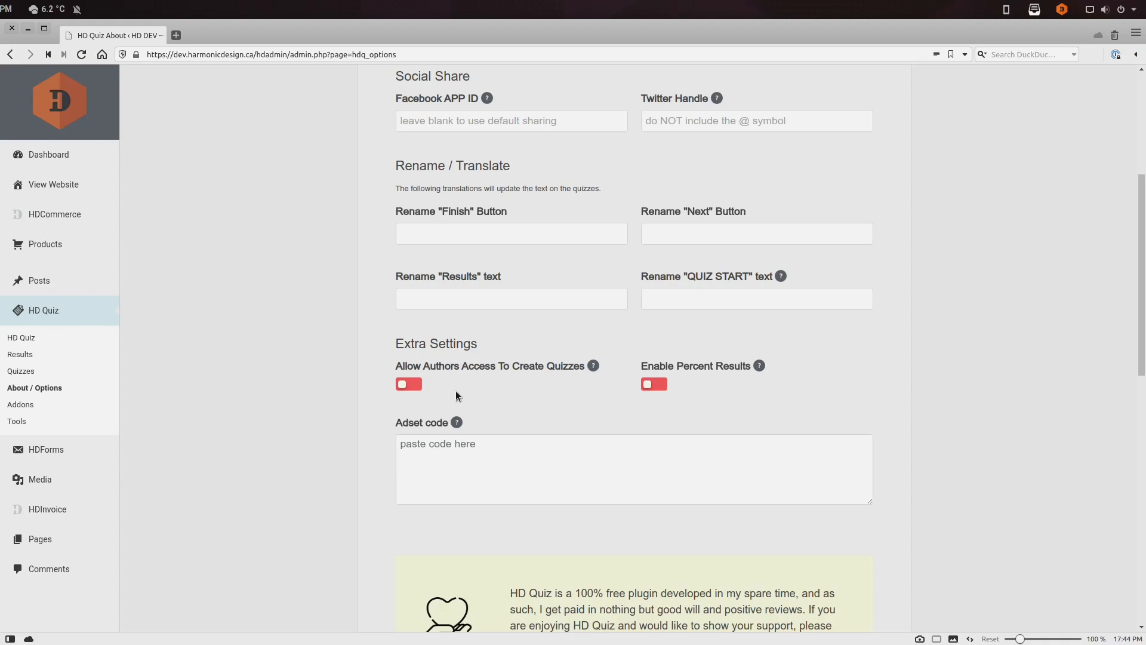
pyautogui.click(416, 385)
pyautogui.click(619, 497)
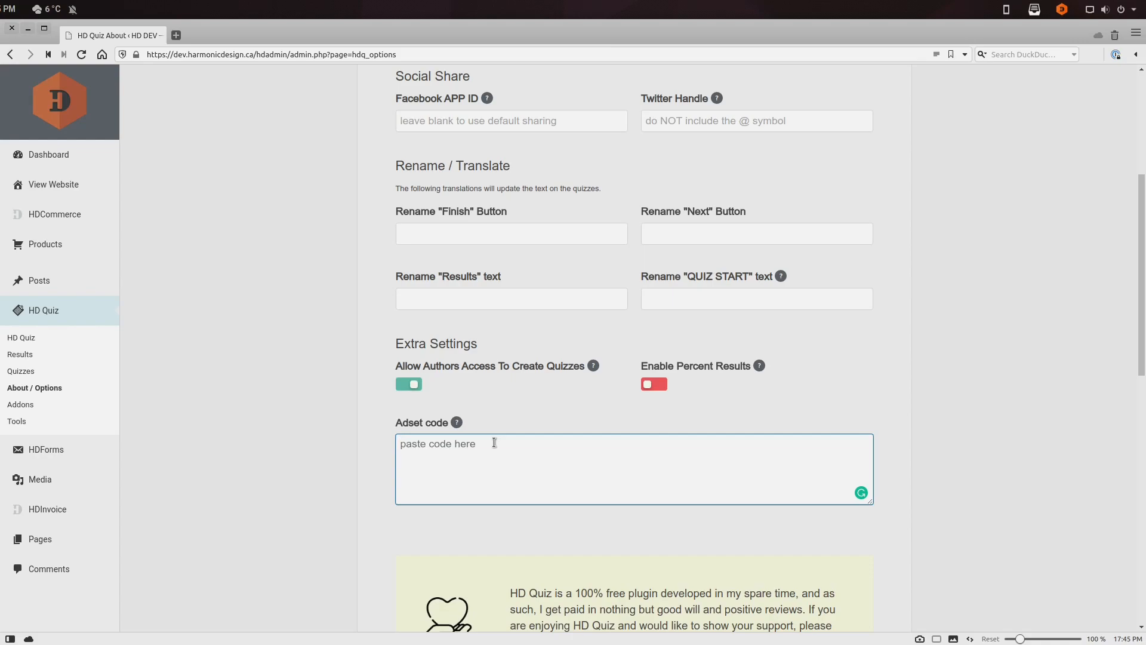
pyautogui.scroll(5, 494, 442)
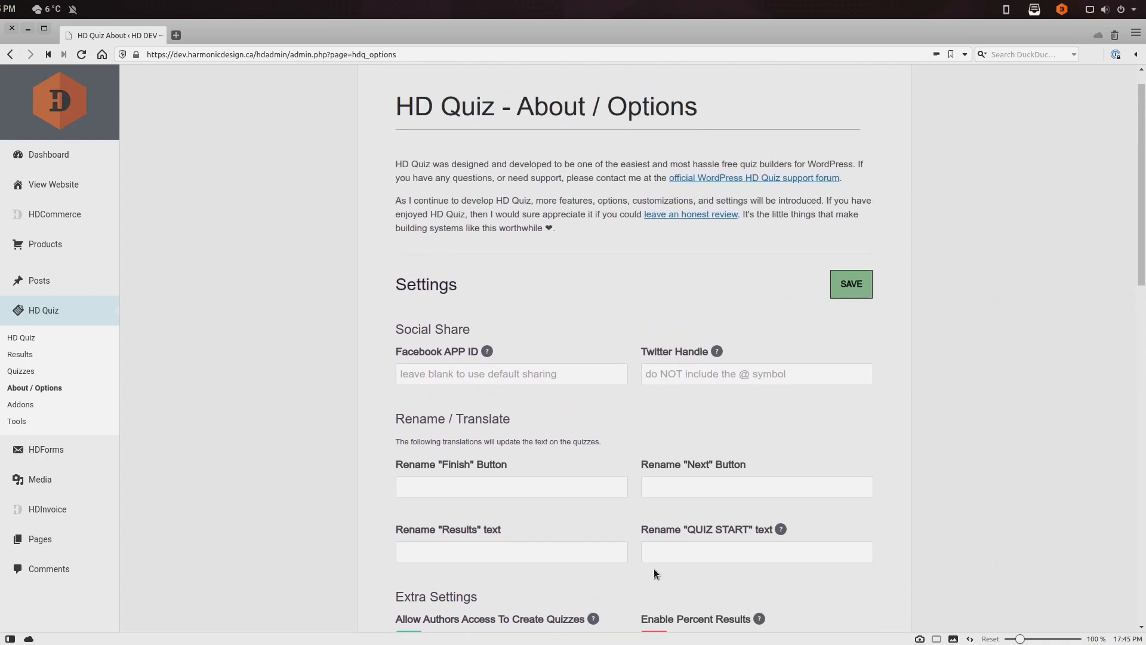
# Return to the quizzes list and add a new quiz named "Animals"
pyautogui.click(40, 344)
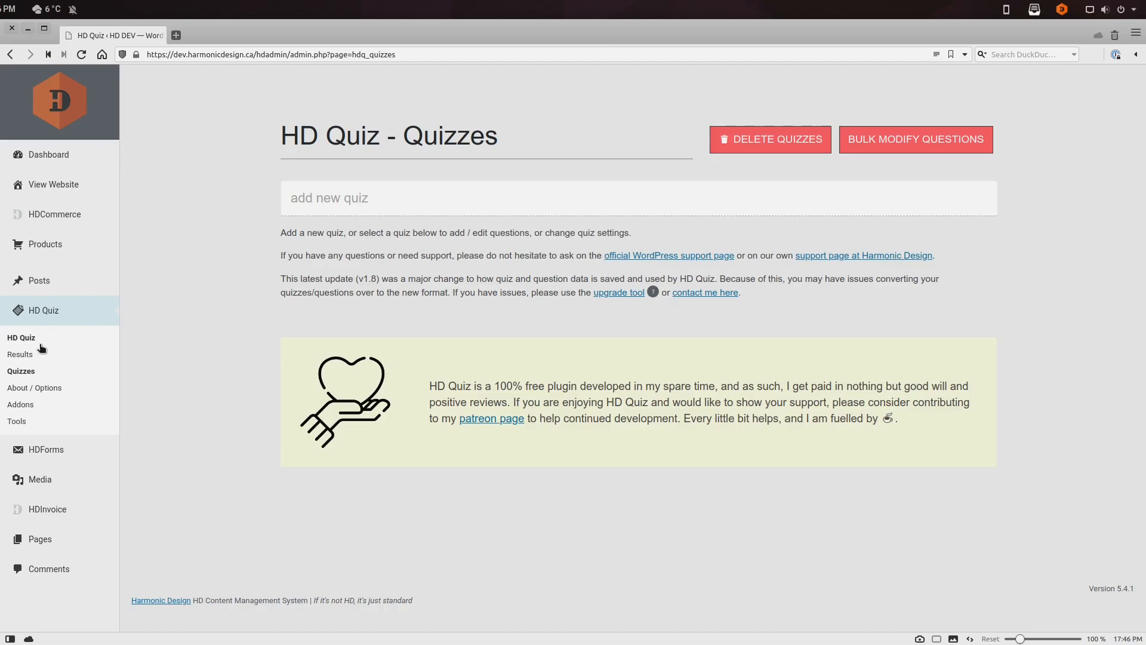
pyautogui.click(432, 209)
pyautogui.write('Animals')
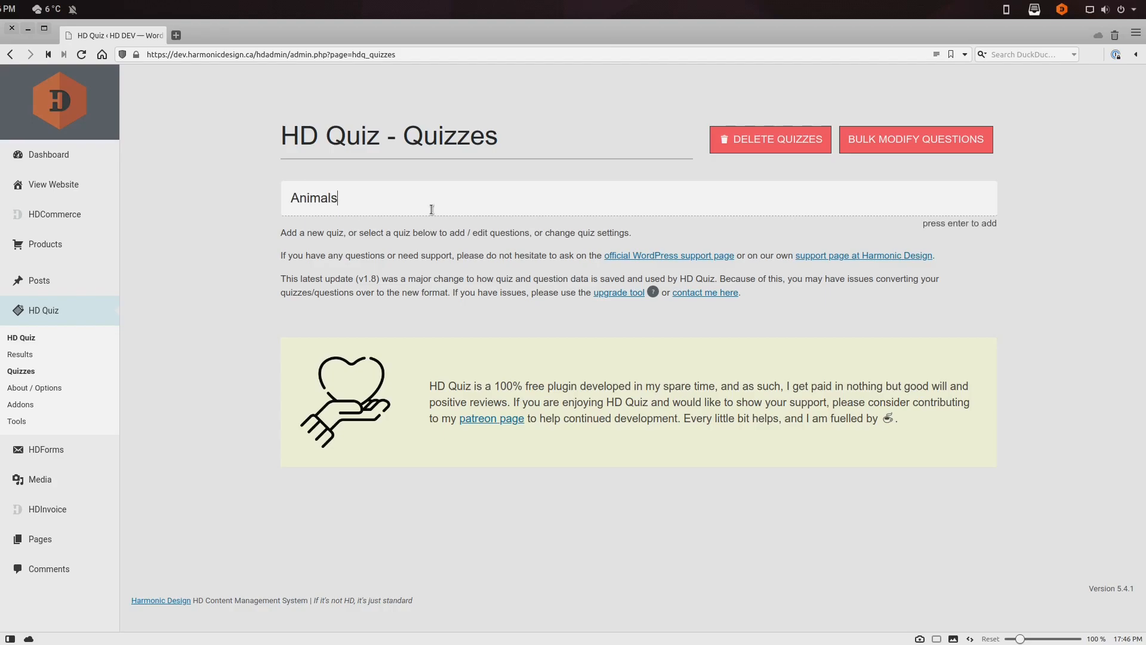
pyautogui.press('Return')
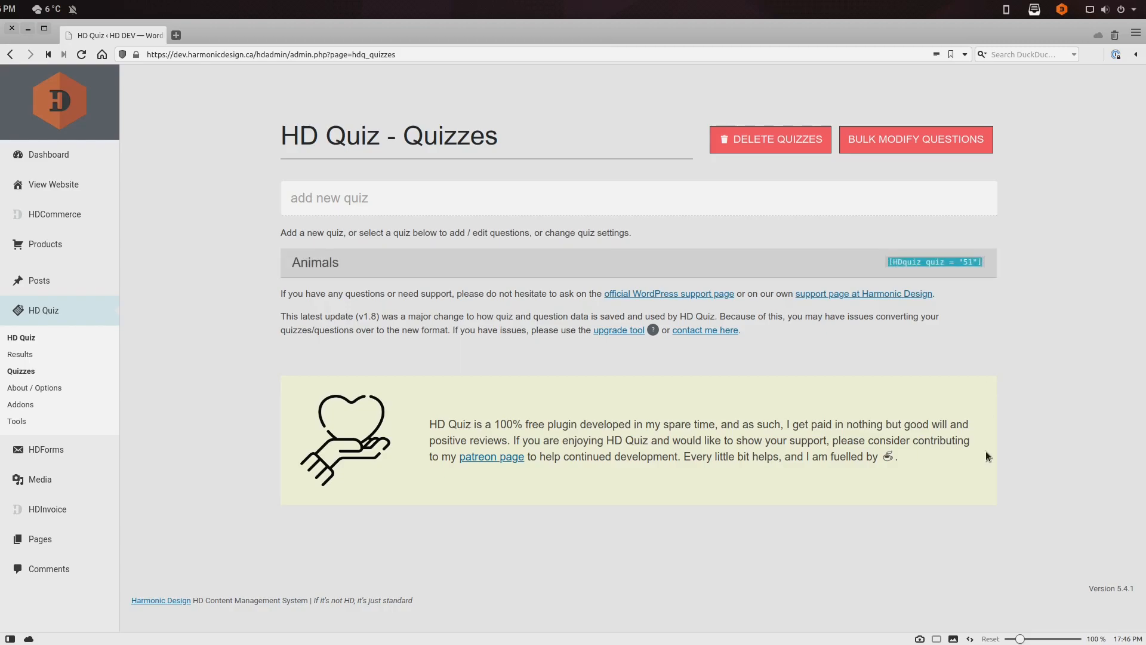
# Add two more quizzes named "Space" and "Cars"
pyautogui.click(956, 433)
pyautogui.click(536, 204)
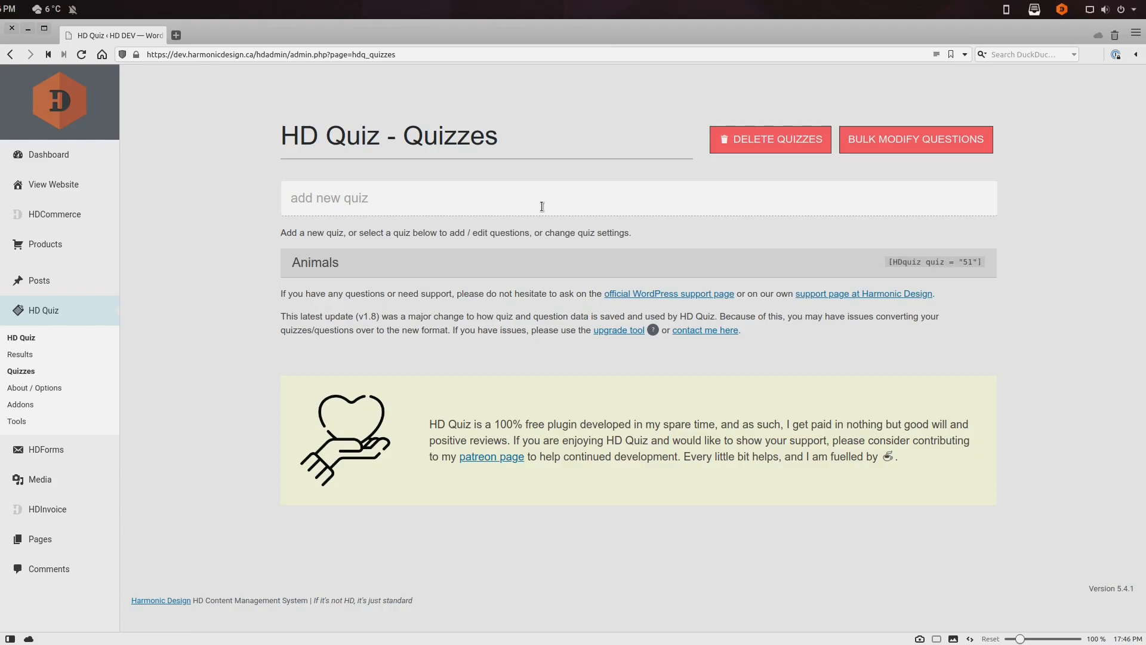
pyautogui.write('Species')
pyautogui.press('Return')
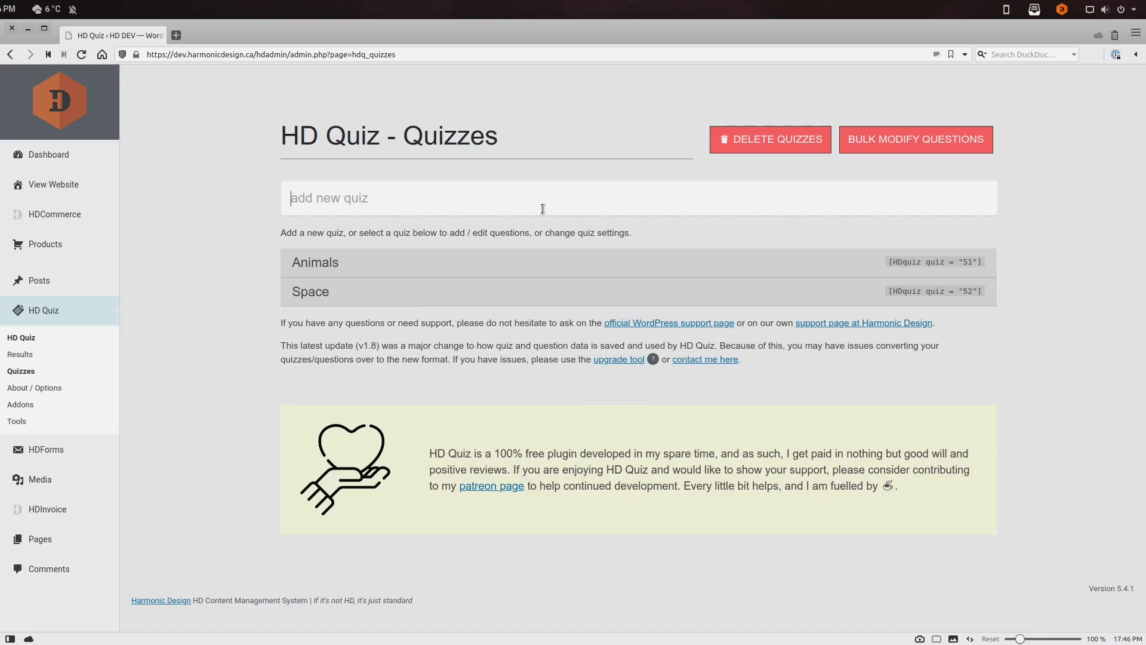
pyautogui.write('Cats')
pyautogui.press('Return')
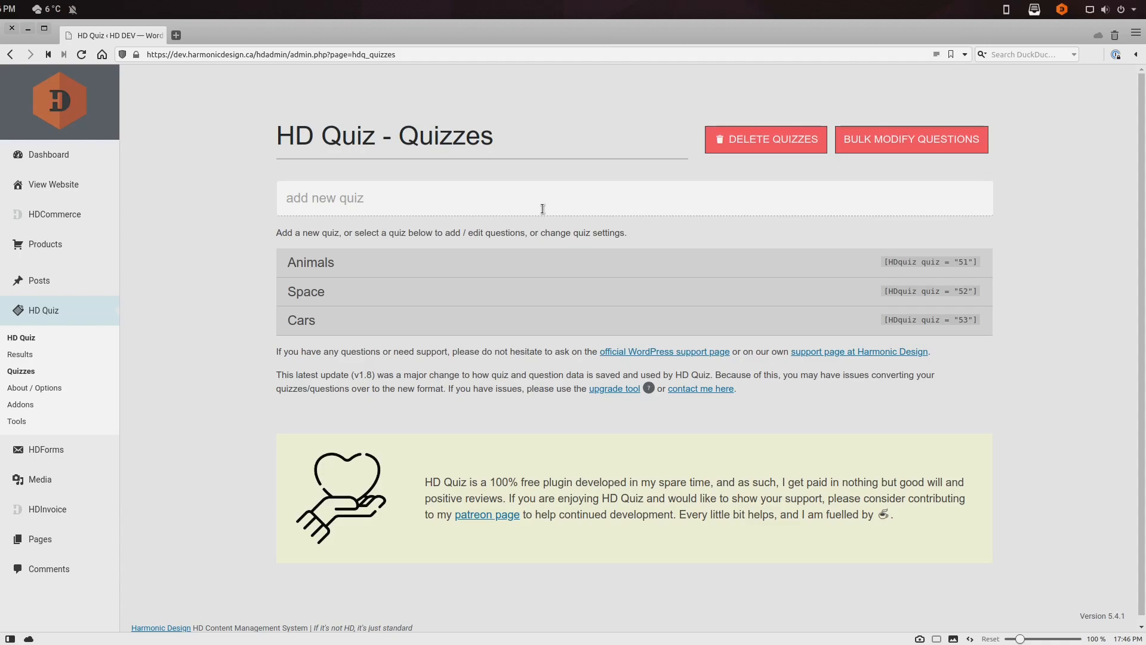
# Open the Animals quiz for editing
pyautogui.click(398, 265)
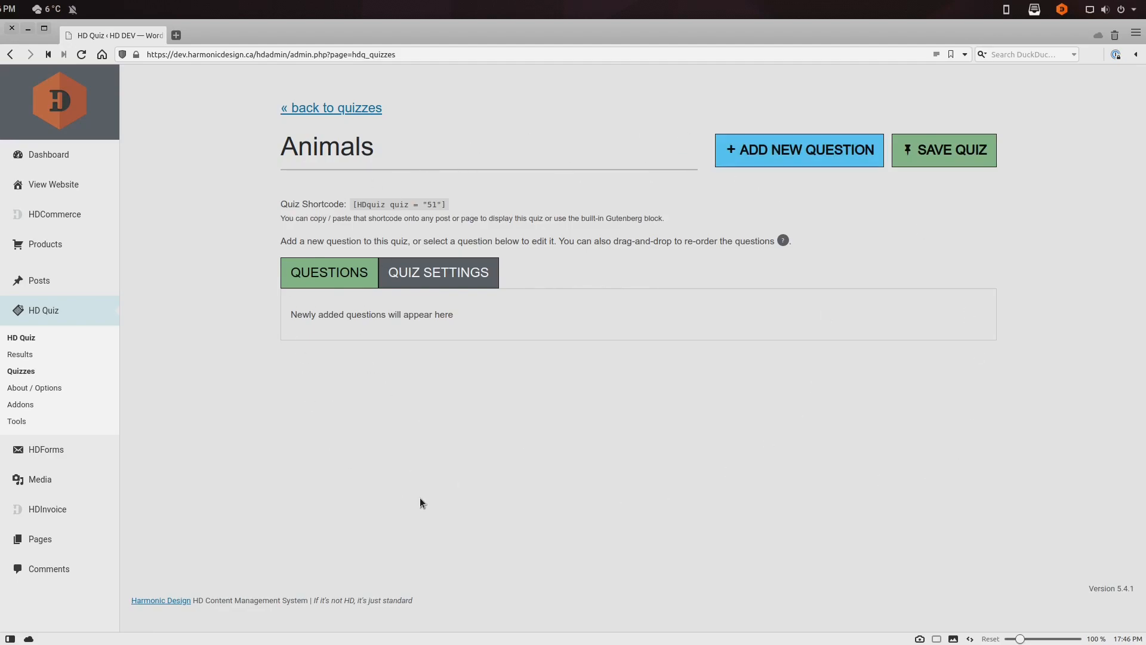
pyautogui.moveTo(399, 108); pyautogui.dragTo(362, 151)
pyautogui.click(296, 157)
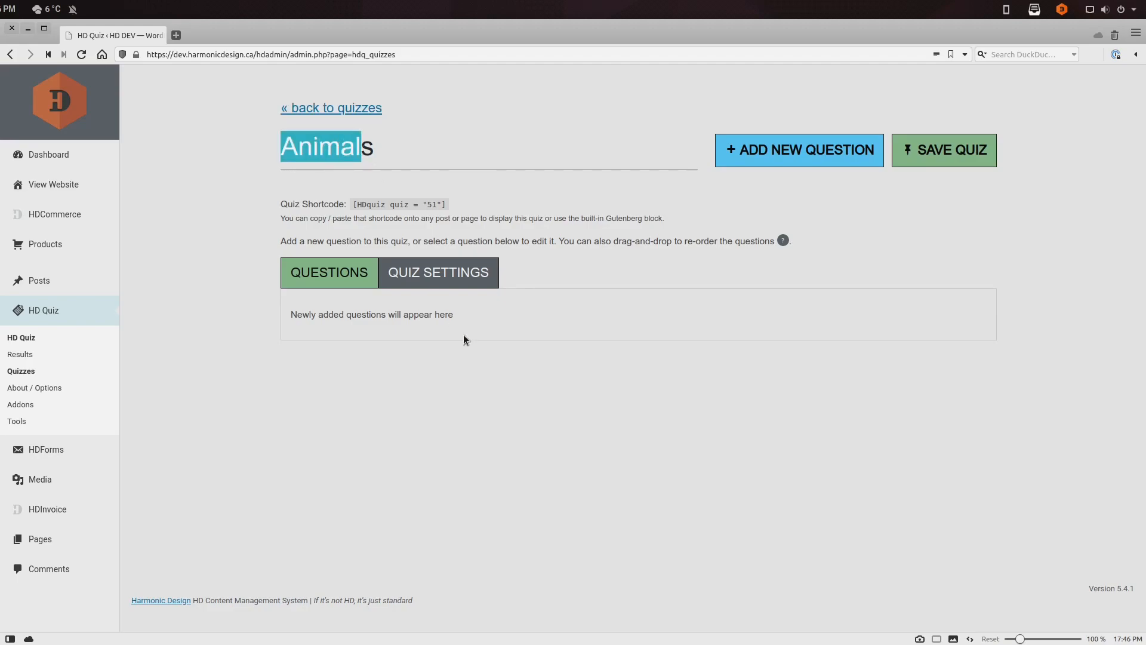
pyautogui.click(584, 385)
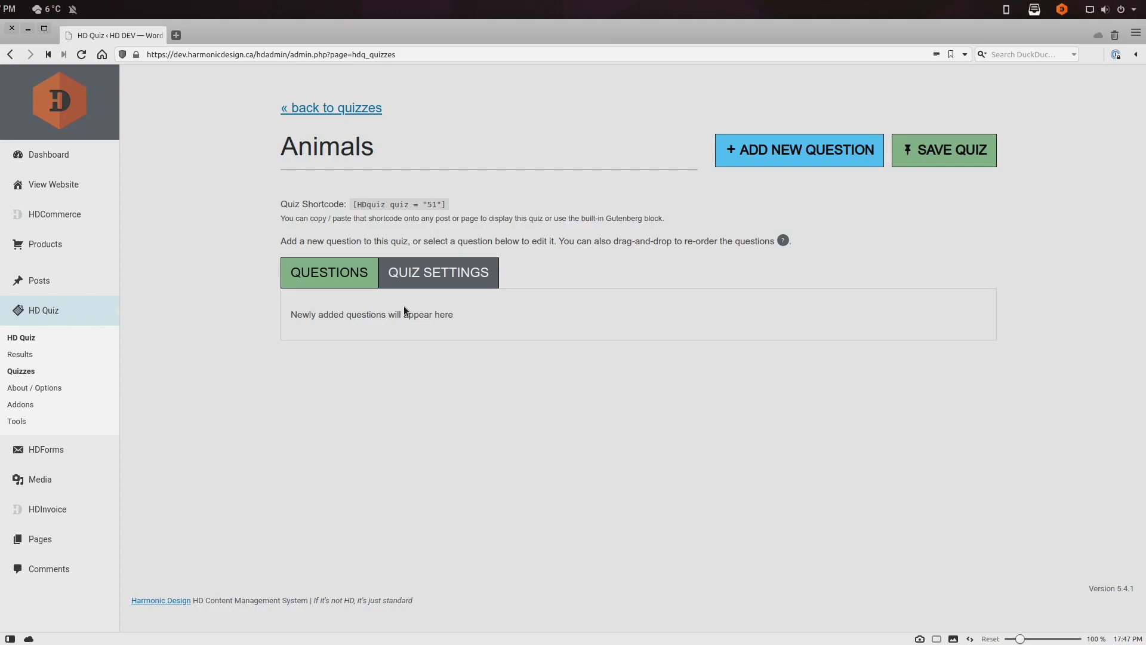
# Highlight the Animals quiz's shortcode to examine it, and clear the selection
pyautogui.moveTo(353, 204); pyautogui.dragTo(371, 203)
pyautogui.click(371, 203)
pyautogui.moveTo(357, 204); pyautogui.dragTo(451, 211)
pyautogui.click(450, 209)
pyautogui.moveTo(353, 204); pyautogui.dragTo(453, 203)
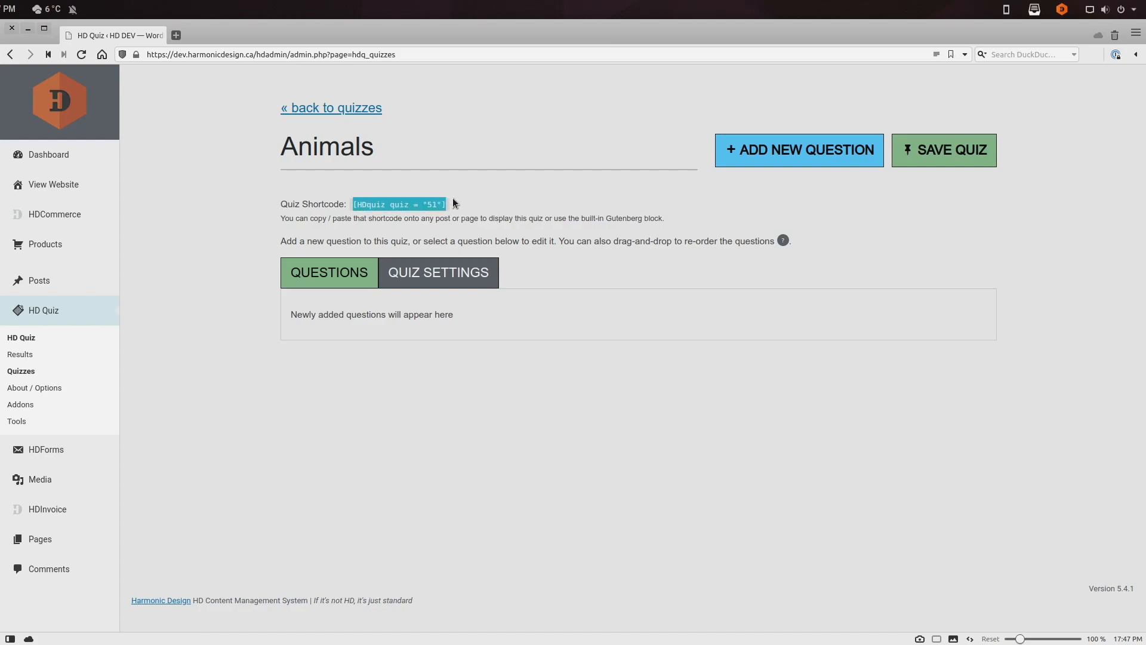
pyautogui.click(525, 302)
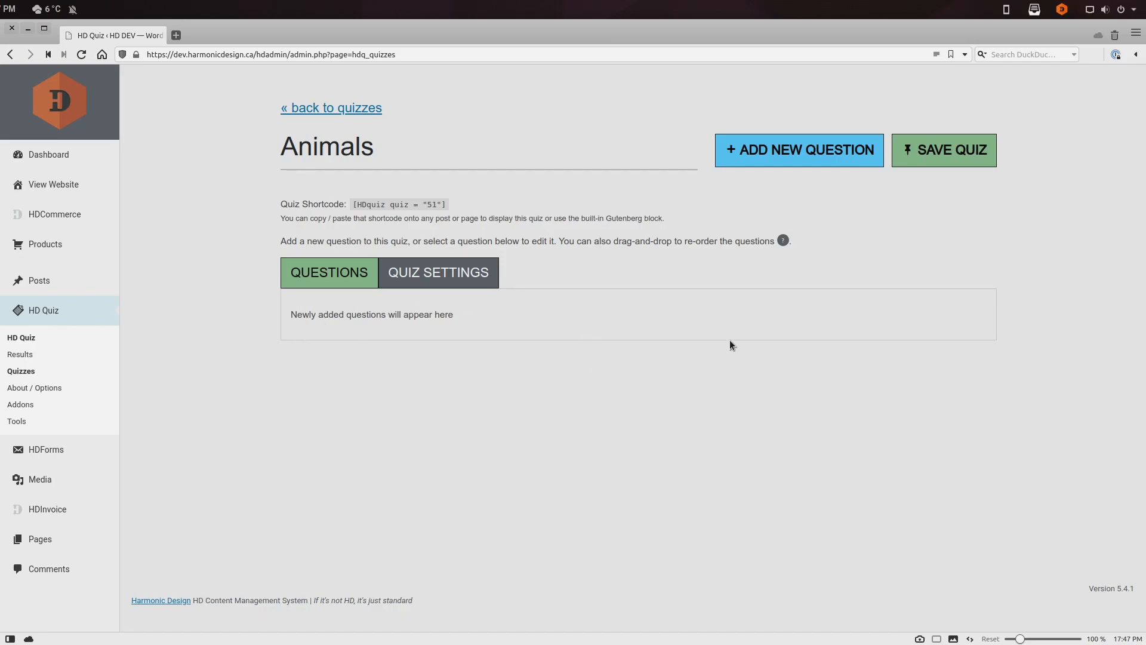
# Examine the Animals quiz's Results, Marking, Timer and Advanced settings, including the WP Pagination help note
pyautogui.click(454, 274)
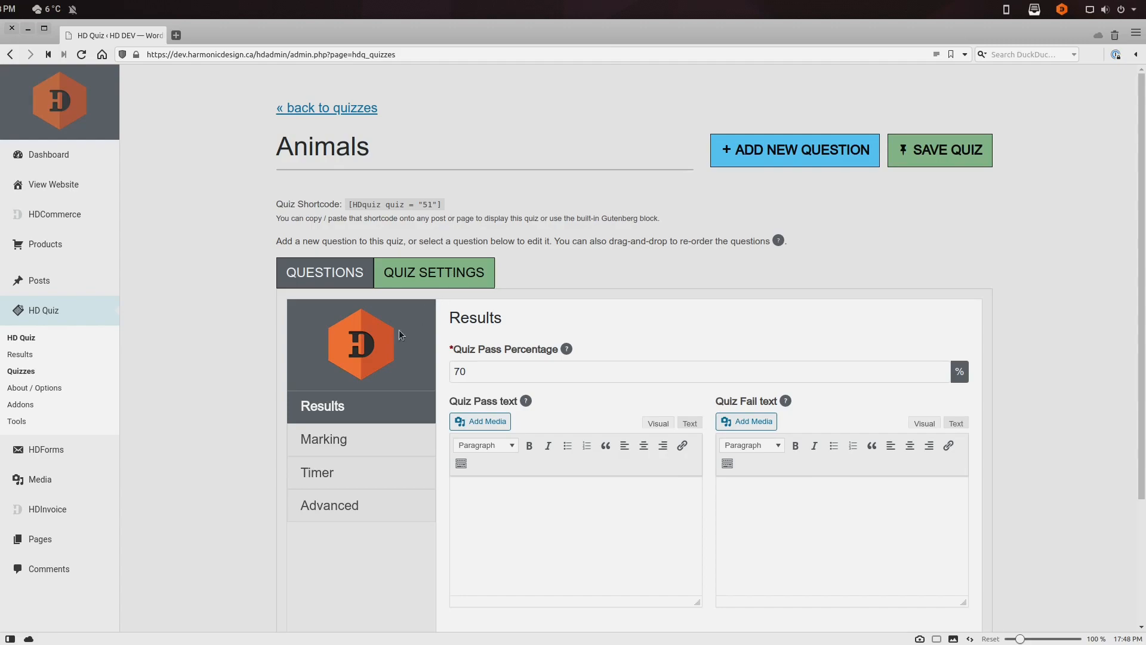
pyautogui.scroll(-1, 357, 425)
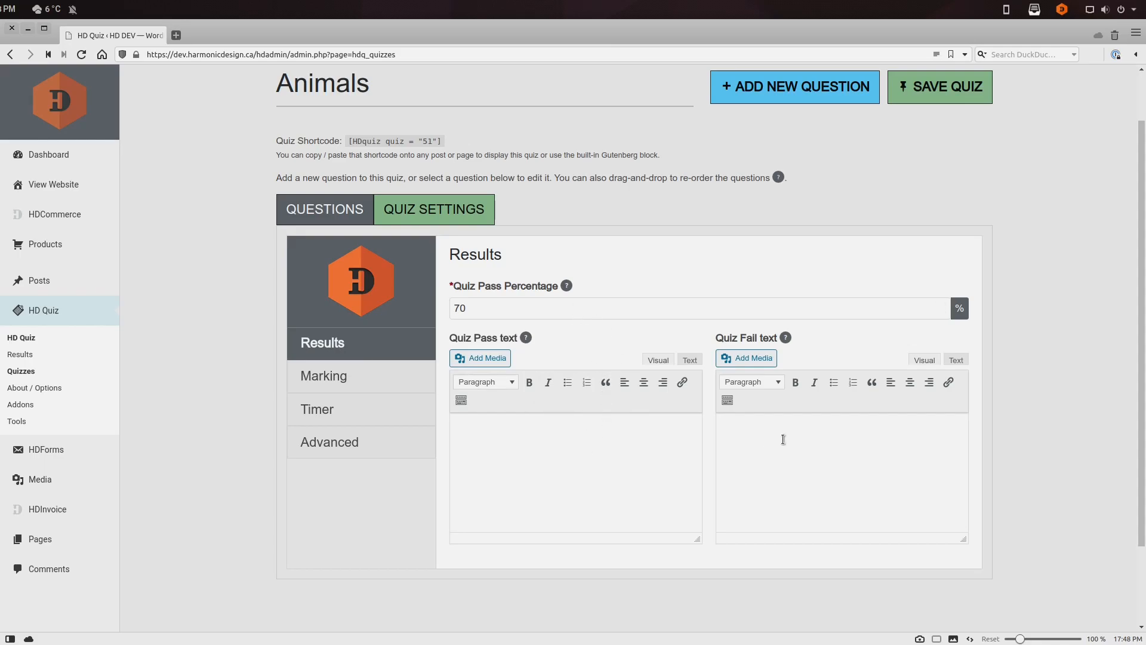
pyautogui.click(376, 377)
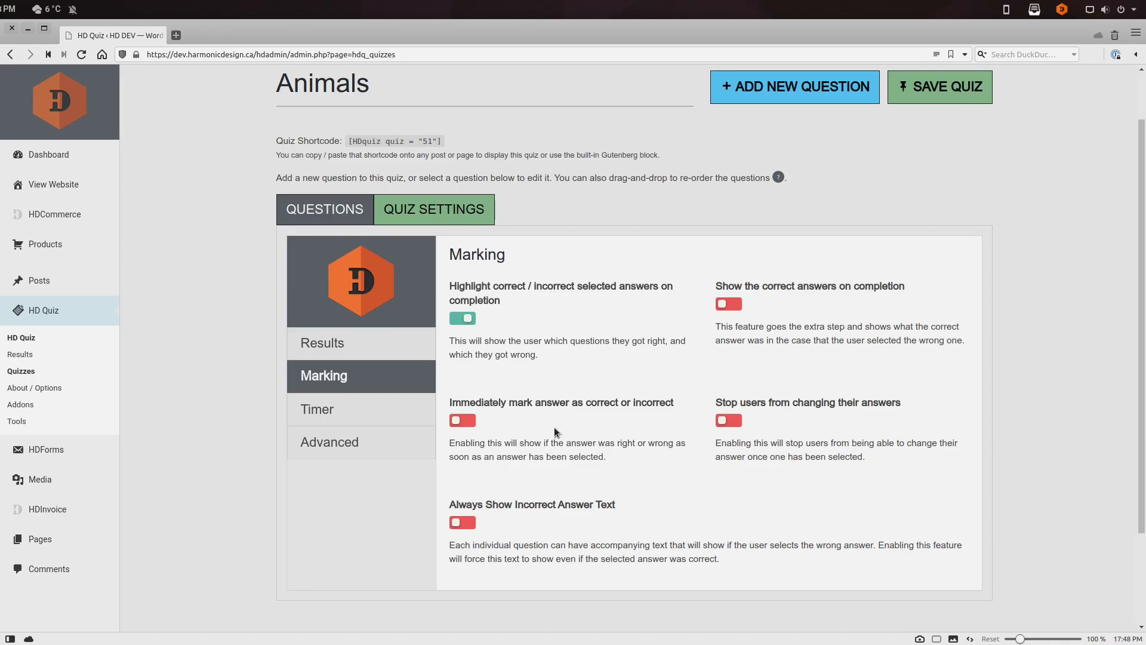
pyautogui.click(367, 418)
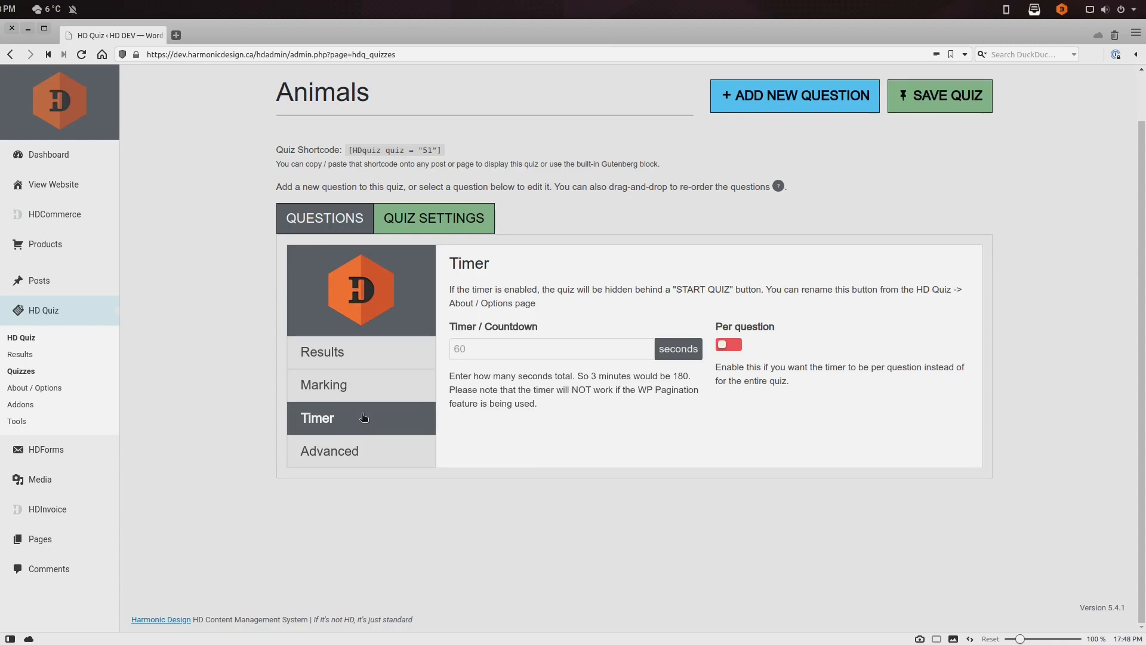
pyautogui.click(348, 448)
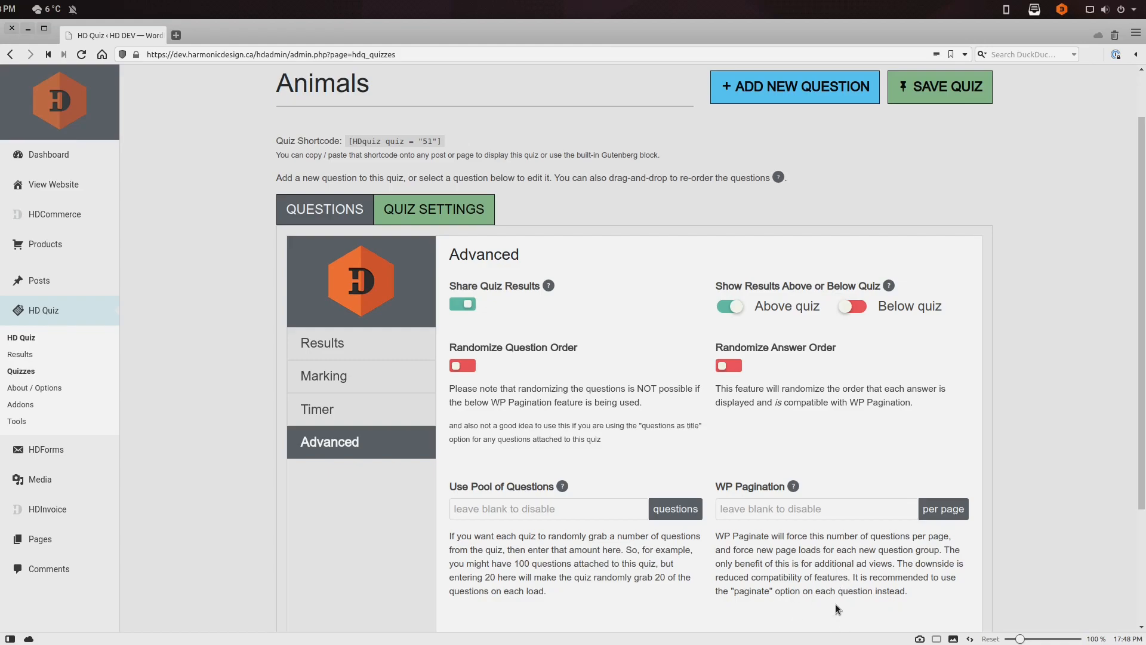
pyautogui.moveTo(793, 485)
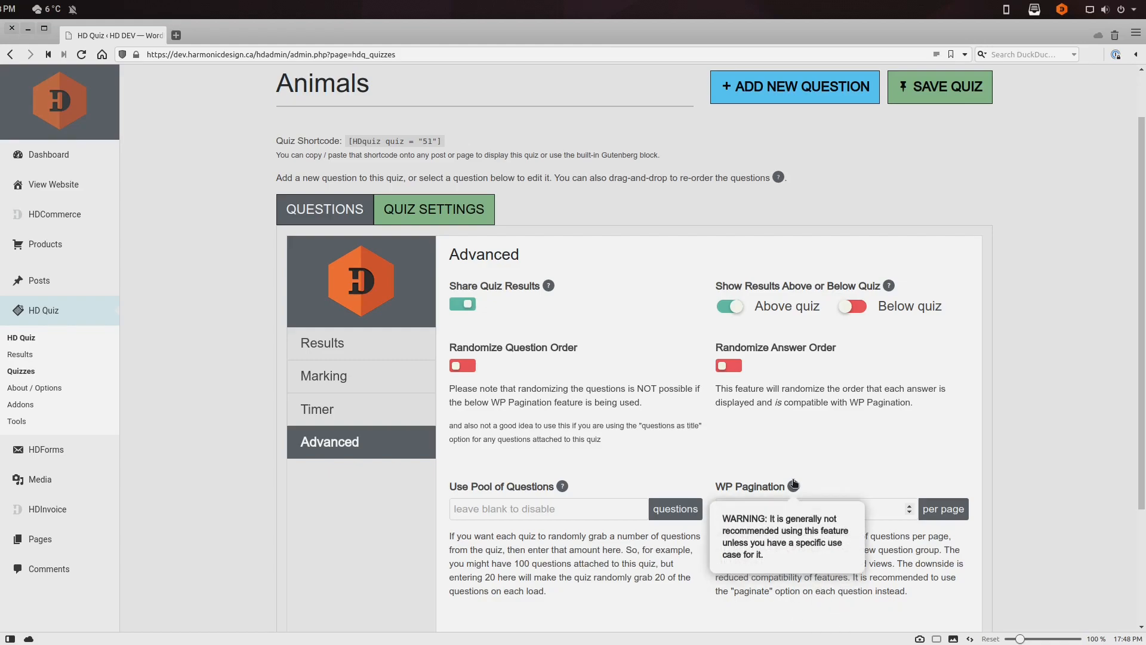
pyautogui.scroll(1, 740, 290)
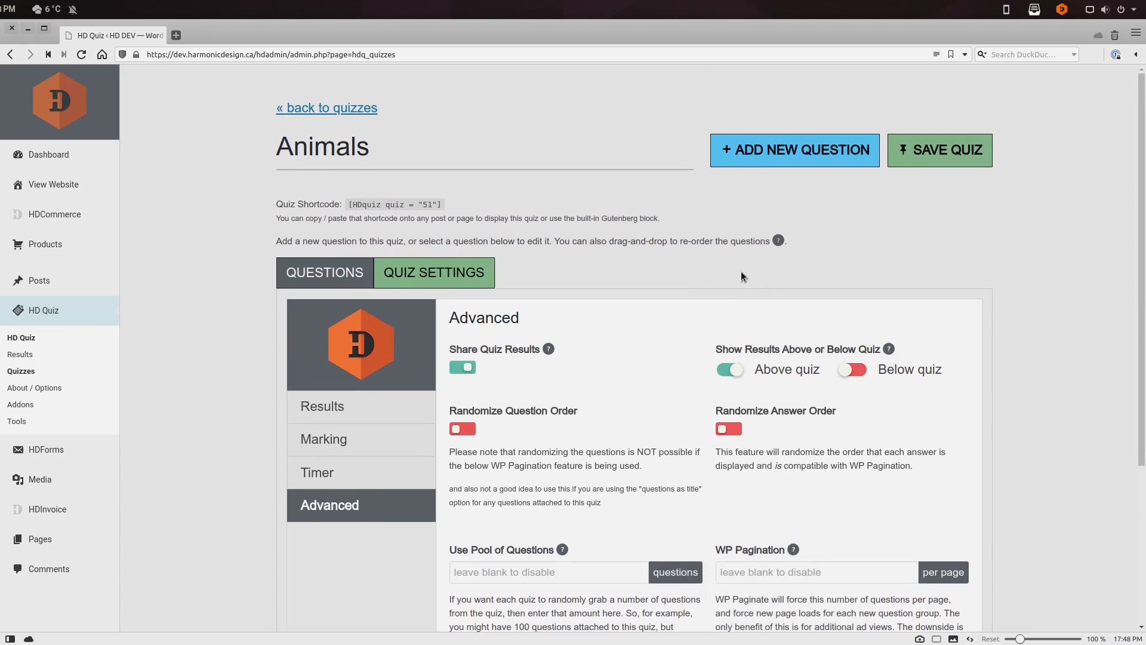
# Add a new question to the Animals quiz titled "What is the fastest land animal?"
pyautogui.click(765, 154)
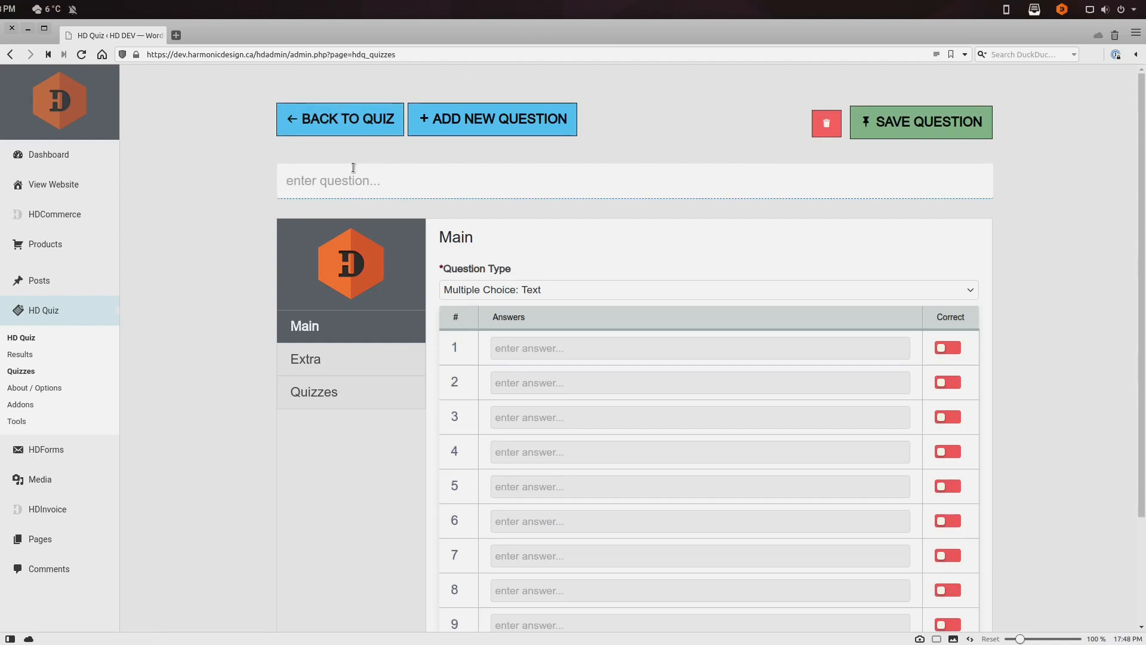
pyautogui.write('W')
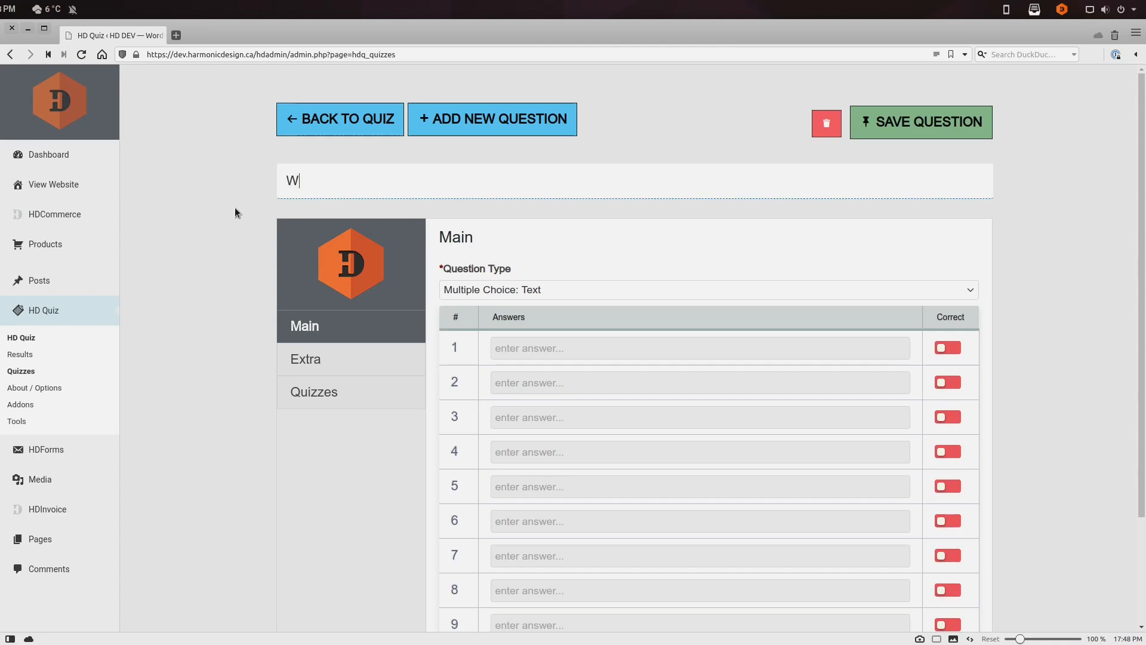
pyautogui.write('hat is the fastest land animal?')
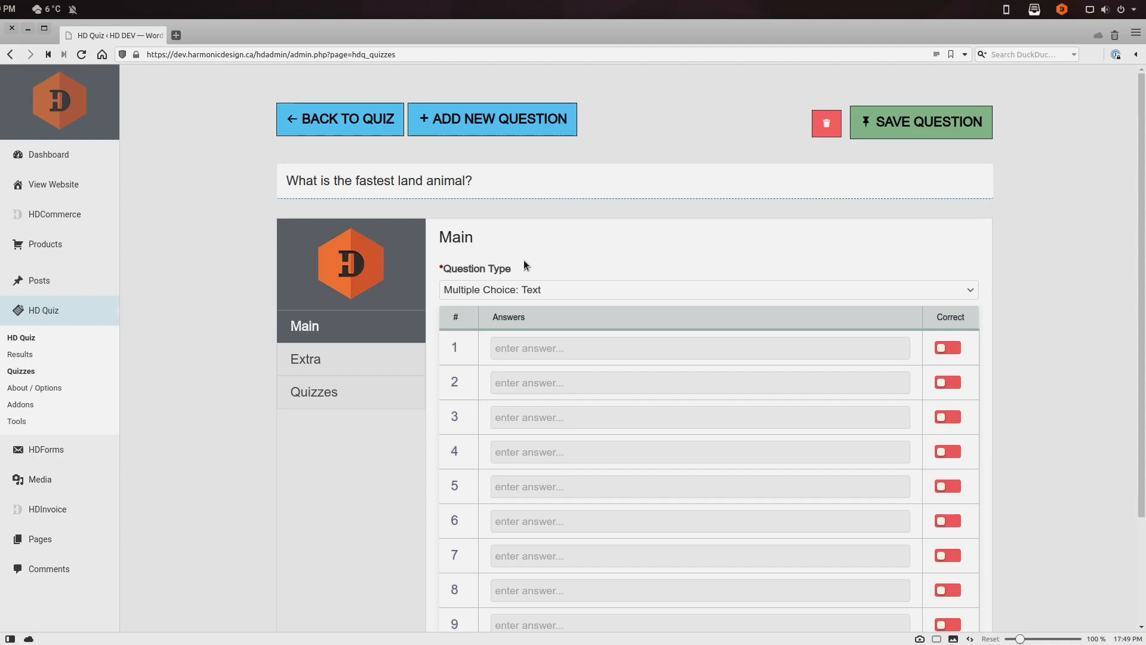
# Preview the Multiple Choice: Image question type, and set the question's type to Text Based Answers
pyautogui.click(528, 288)
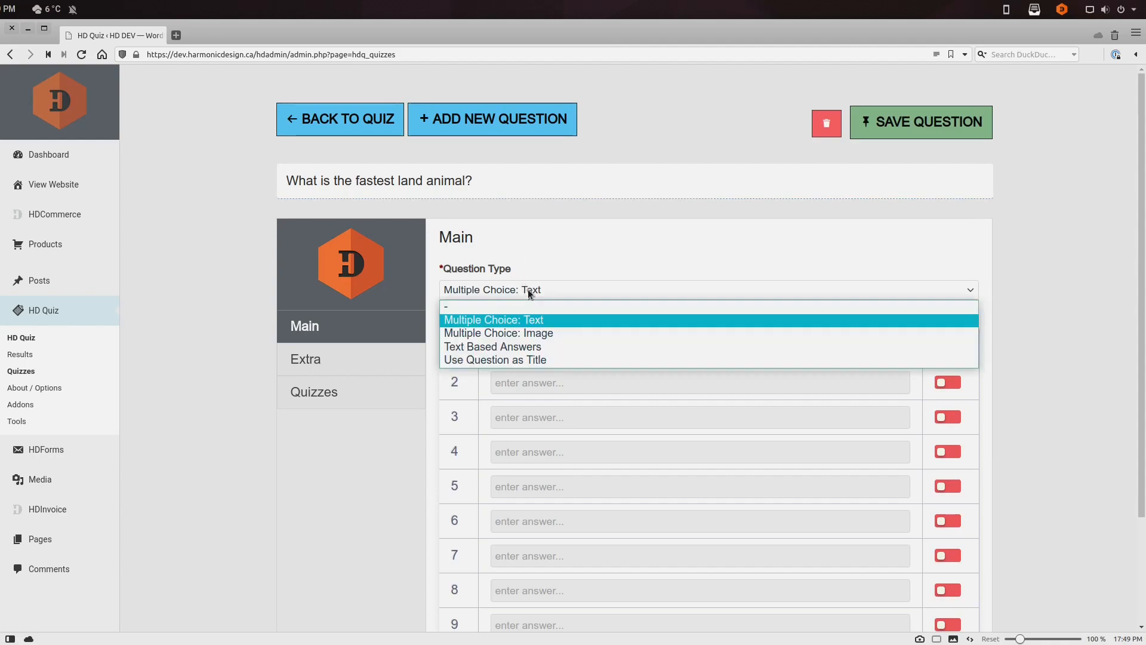
pyautogui.click(558, 332)
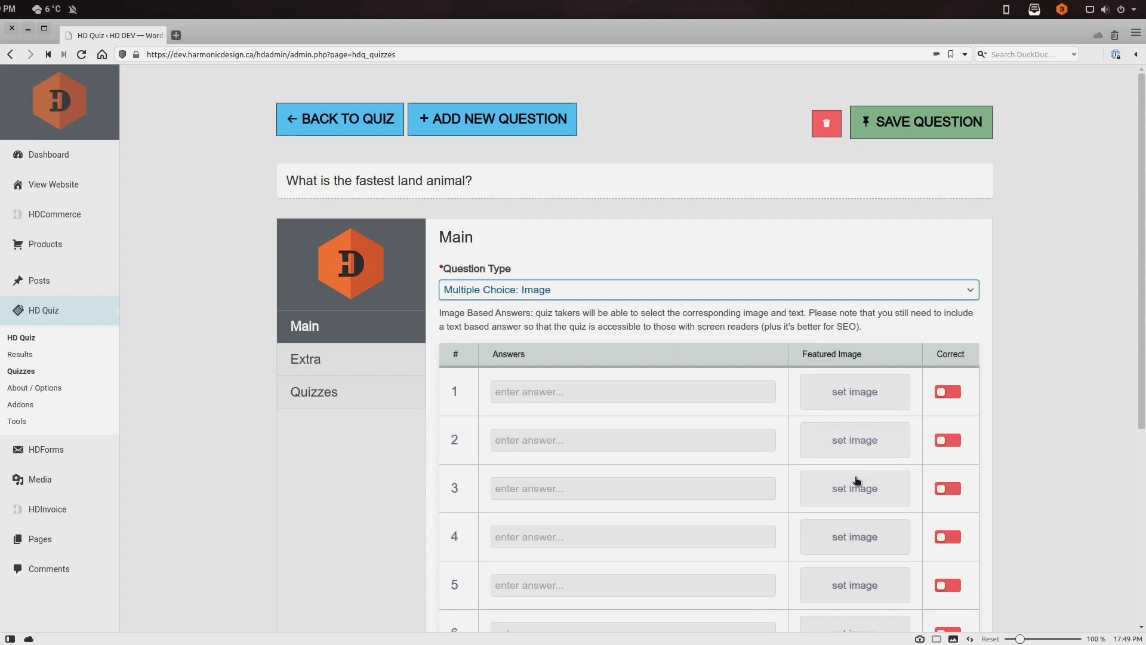
pyautogui.click(541, 292)
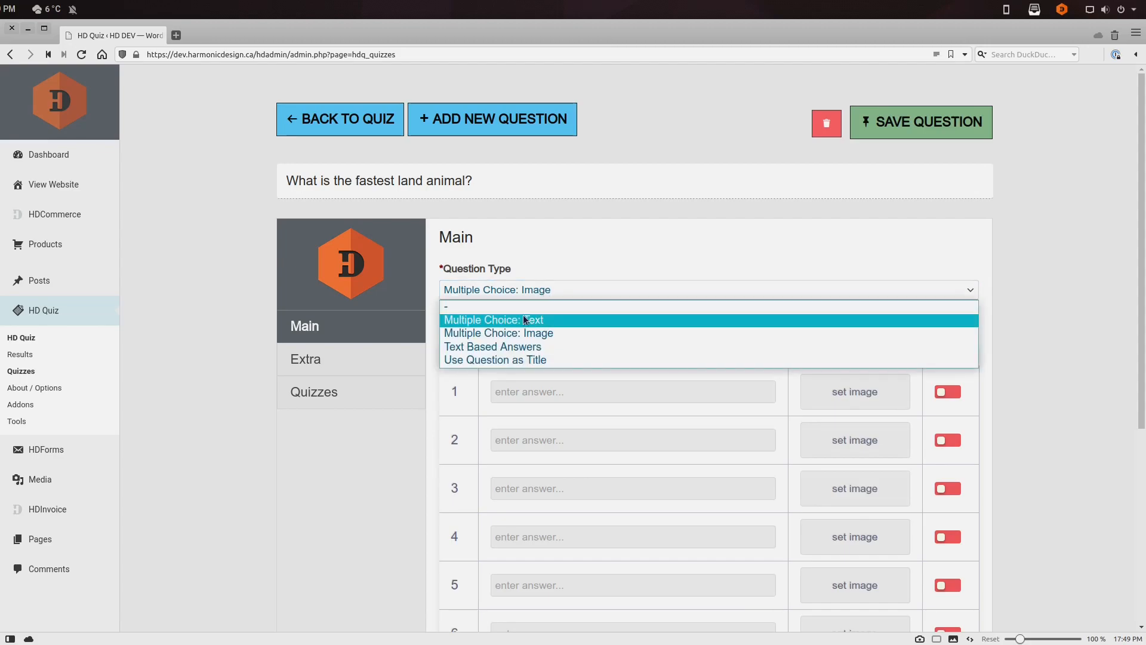
pyautogui.click(500, 347)
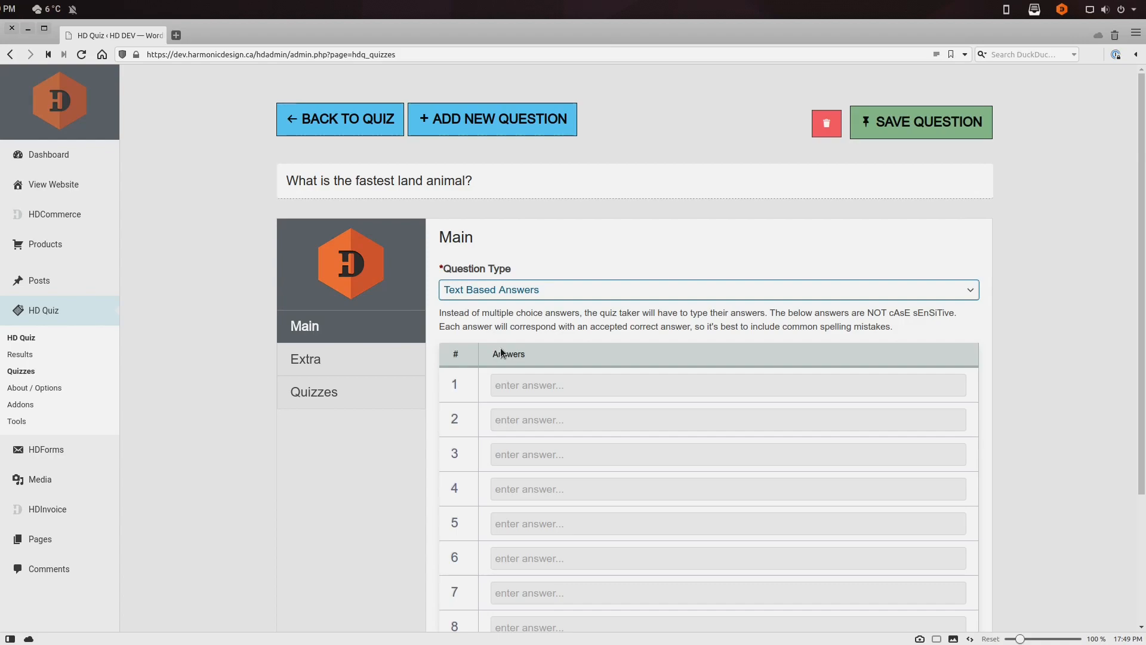
# Enter "Cheetah" and the misspelling "Cheeta" as accepted answers 1 and 2, and save the question
pyautogui.click(527, 381)
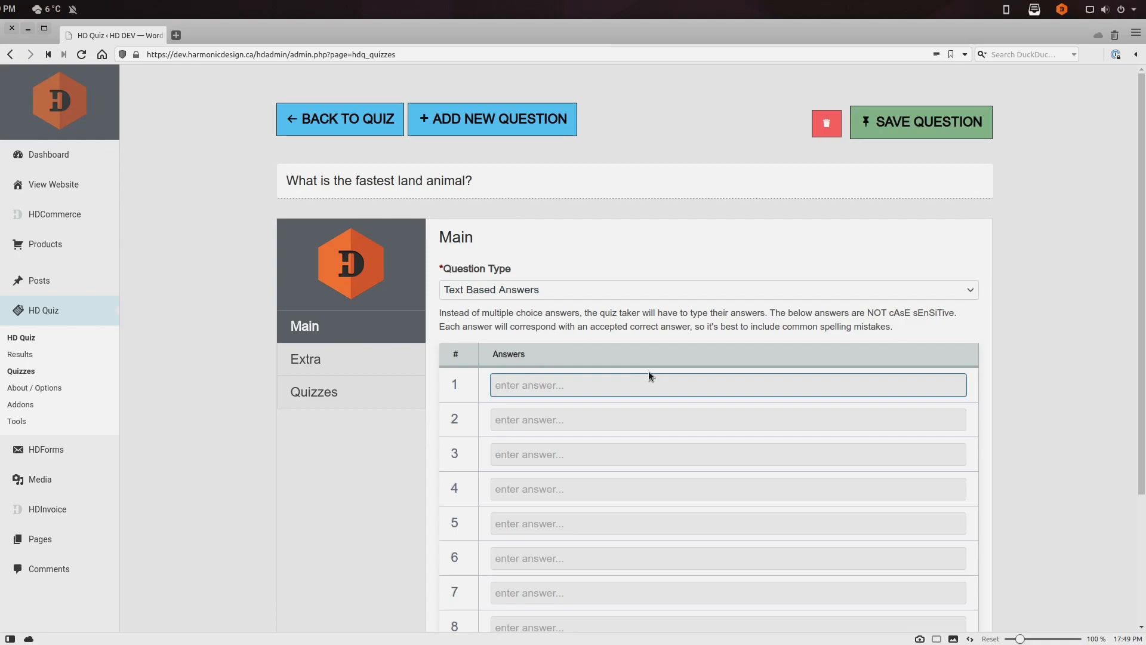
pyautogui.moveTo(868, 313); pyautogui.dragTo(953, 313)
pyautogui.click(669, 379)
pyautogui.write('Cheetah')
pyautogui.moveTo(494, 385); pyautogui.dragTo(503, 385)
pyautogui.click(568, 394)
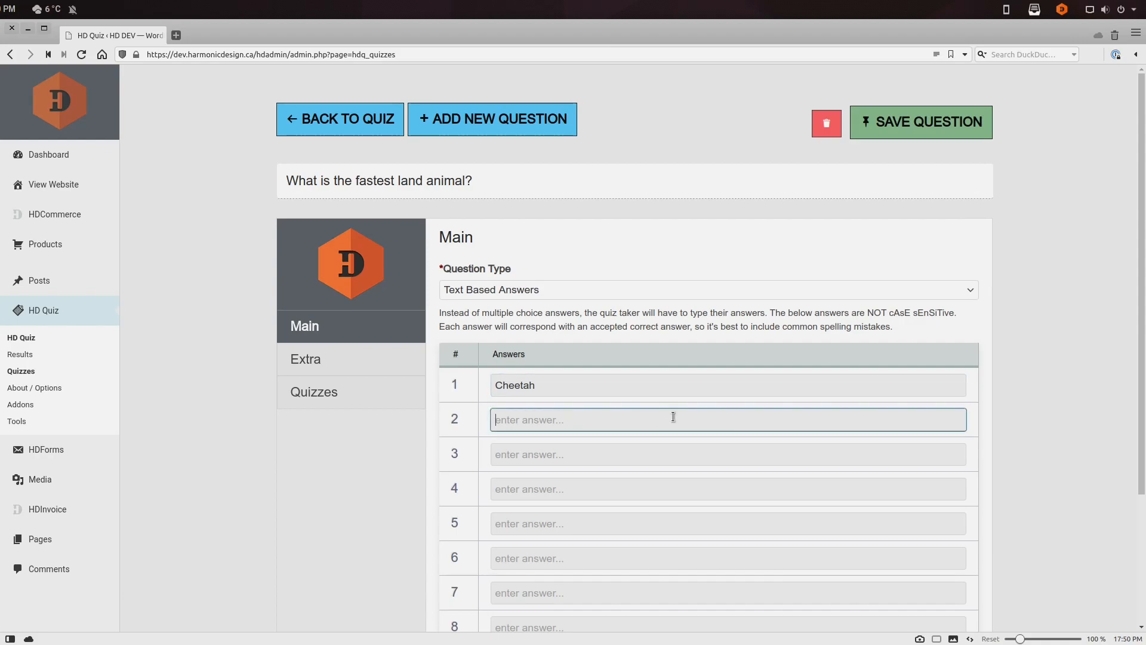
pyautogui.write('Cheeta')
pyautogui.doubleClick(547, 416)
pyautogui.click(962, 129)
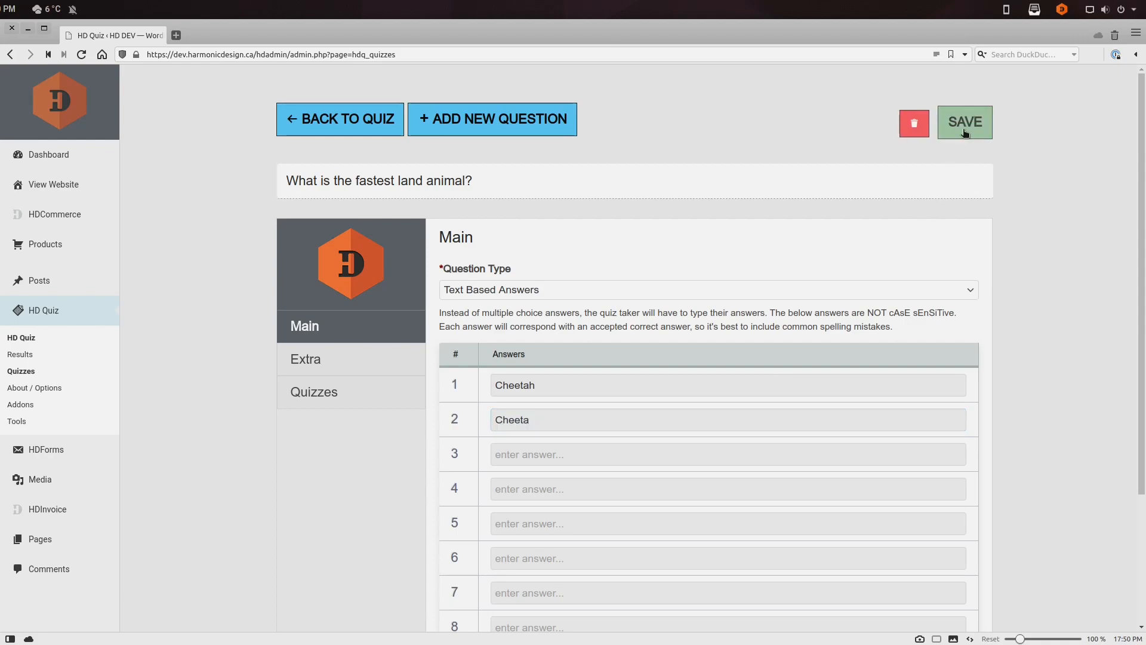
# Add another question to the quiz titled "What is the largest animal?"
pyautogui.click(550, 123)
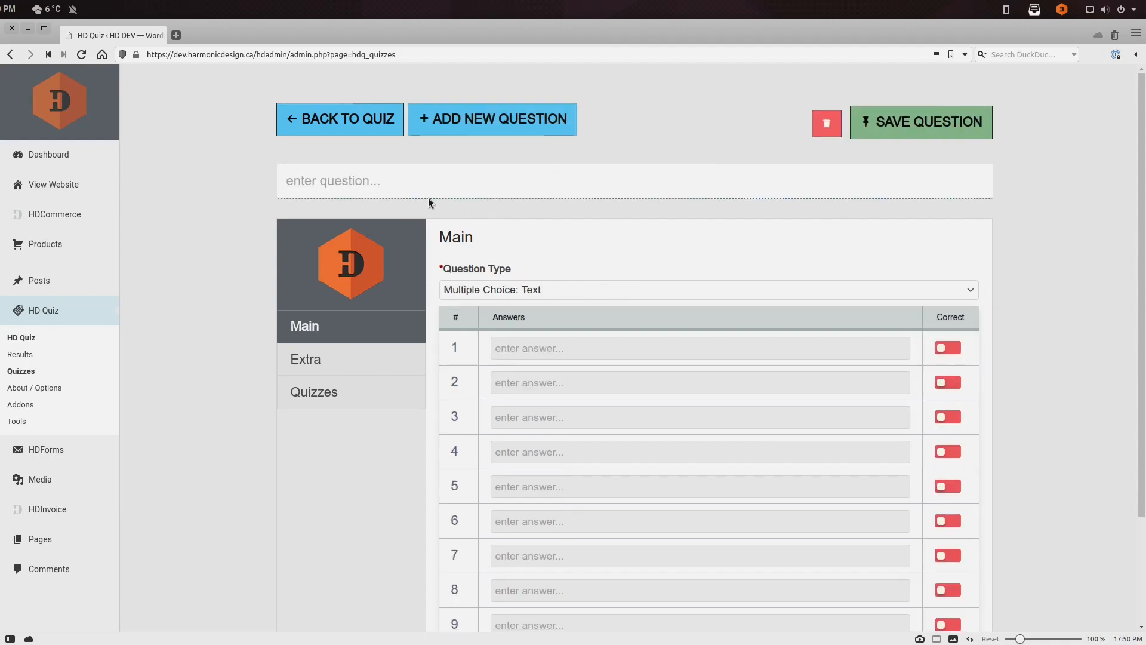
pyautogui.write('What is the largest animal?')
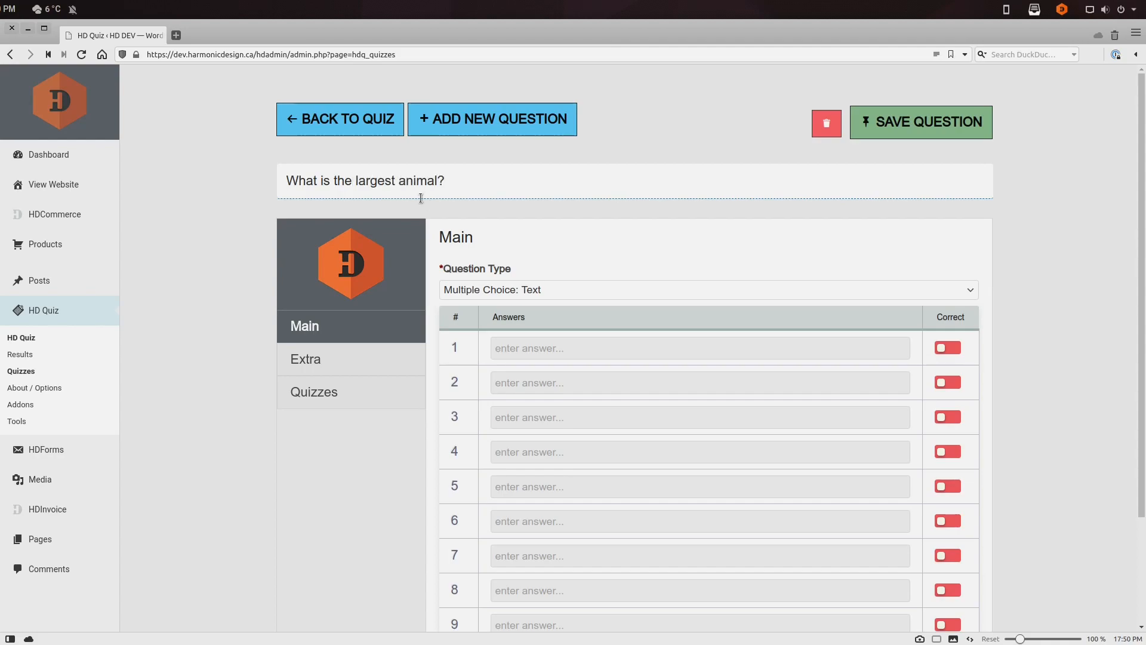
# Set the question type to Multiple Choice: Image and enter "Elephant", "Giant Squid", "Blue Whale" and "Giraffe" as answers 1 to 4
pyautogui.click(486, 290)
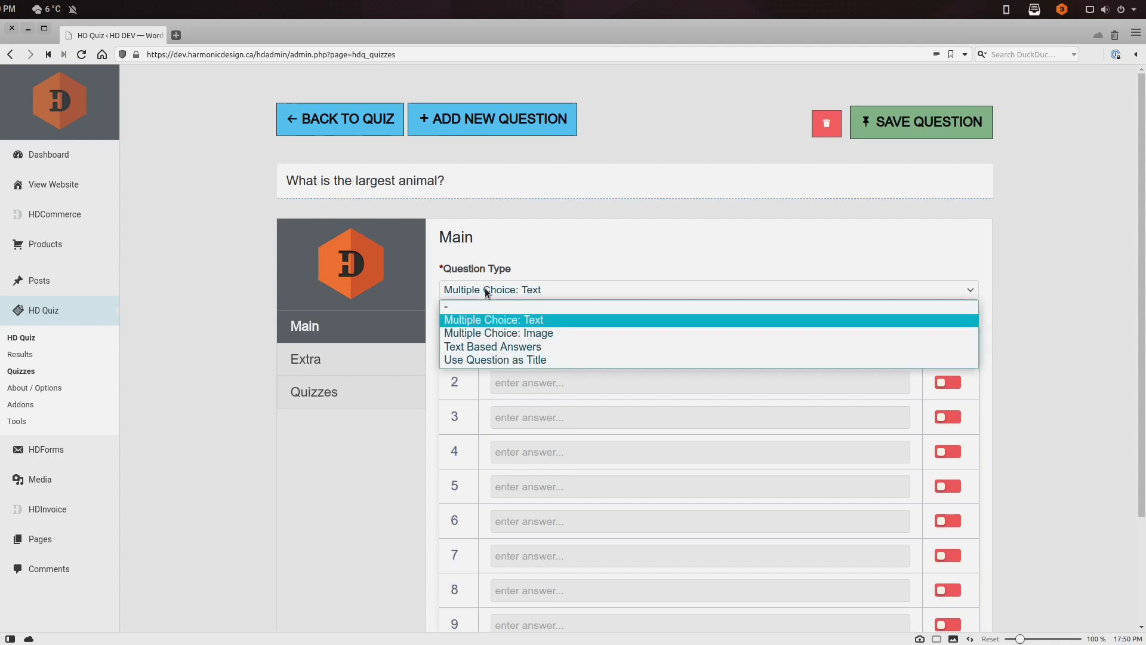
pyautogui.click(542, 330)
pyautogui.click(549, 391)
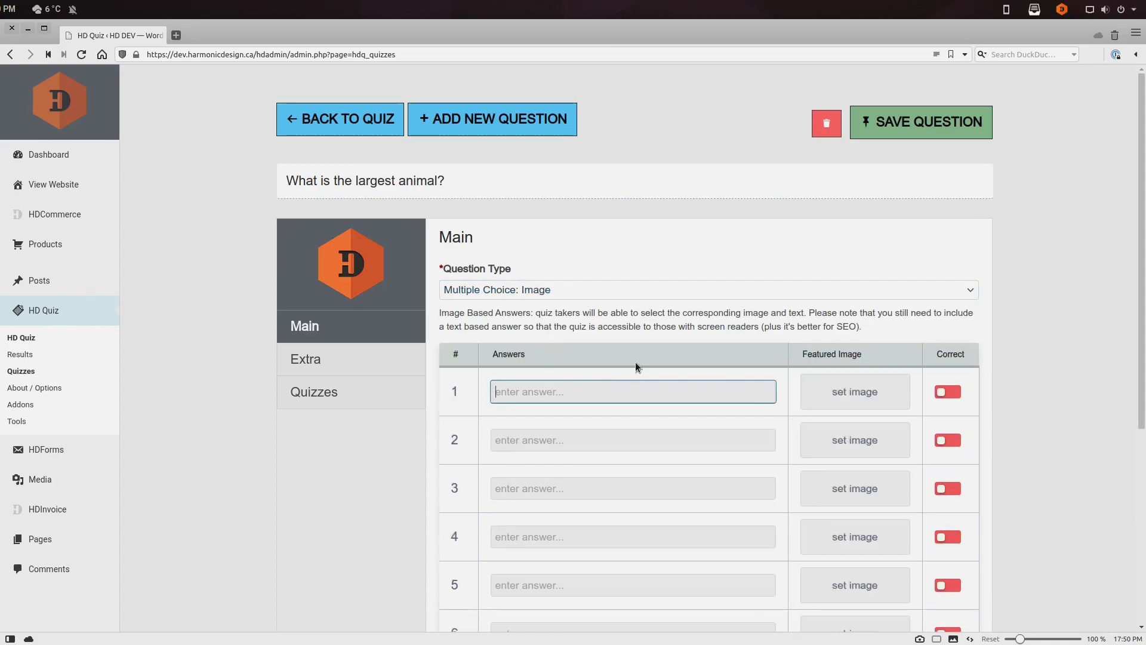
pyautogui.write('Elephant')
pyautogui.click(537, 441)
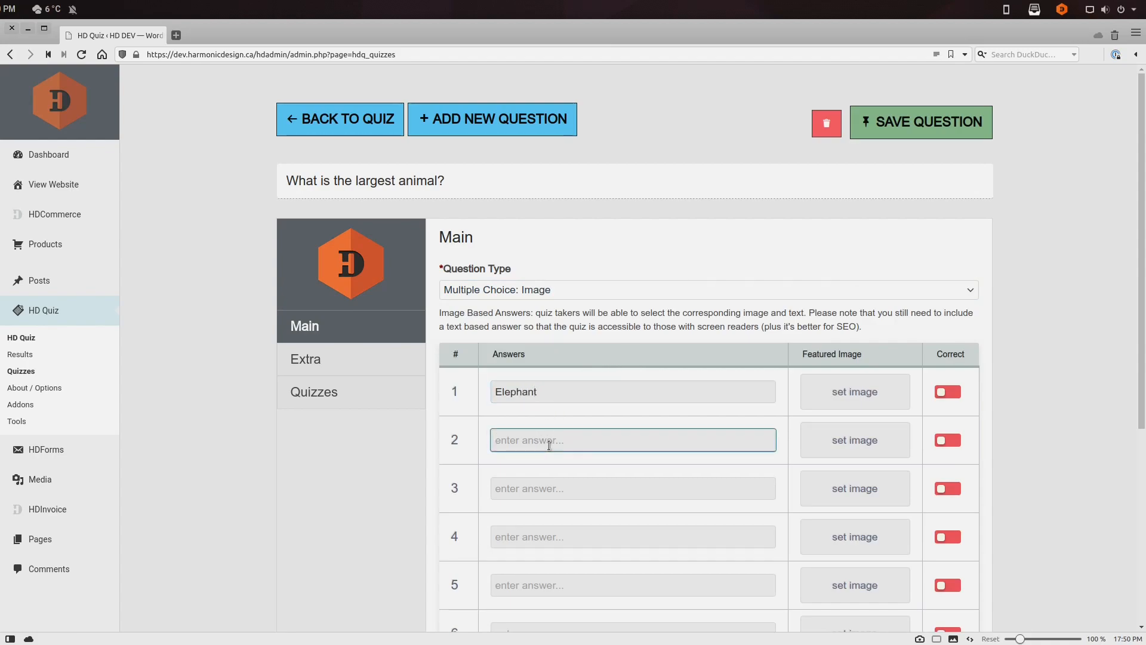
pyautogui.write('Giant Squid')
pyautogui.click(570, 483)
pyautogui.write('Blue Whale')
pyautogui.click(548, 535)
pyautogui.write('Gira')
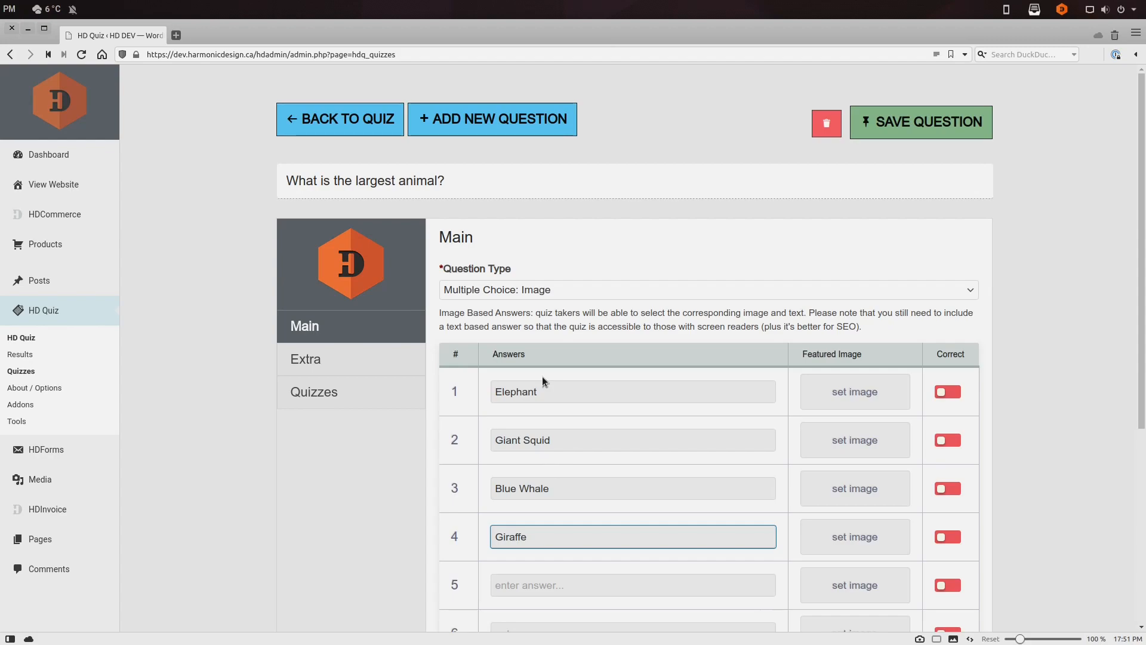
pyautogui.click(427, 505)
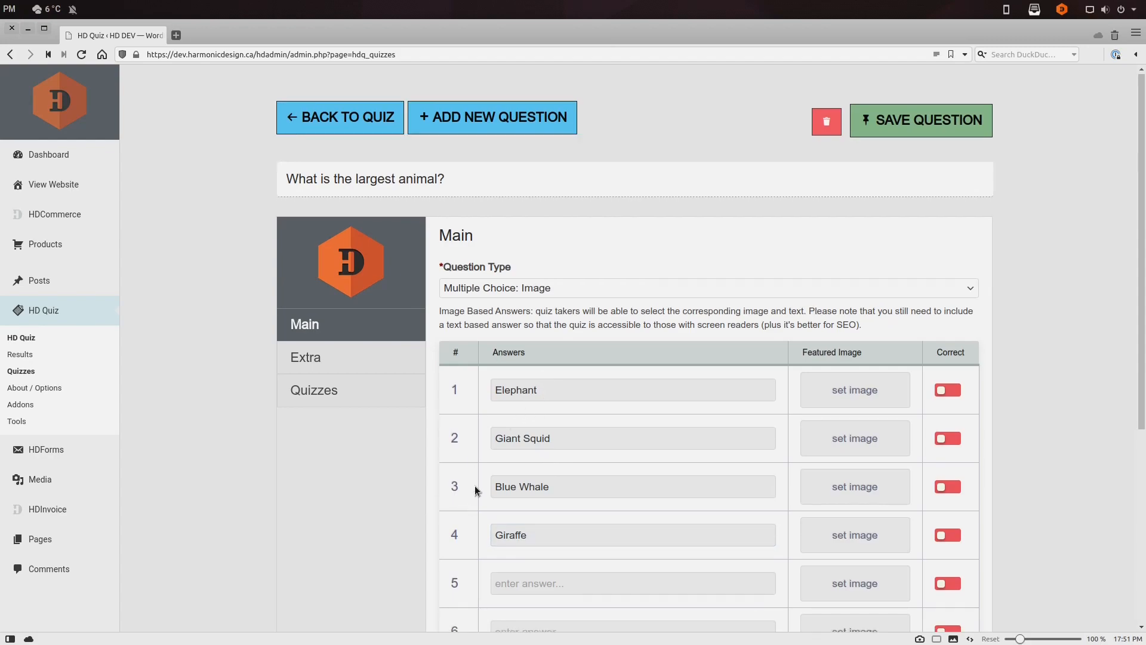
# Set the featured images of the Elephant and Giant Squid answers to the elephant and giant squid pictures from the media library
pyautogui.scroll(-3, 525, 459)
pyautogui.scroll(-3, 534, 452)
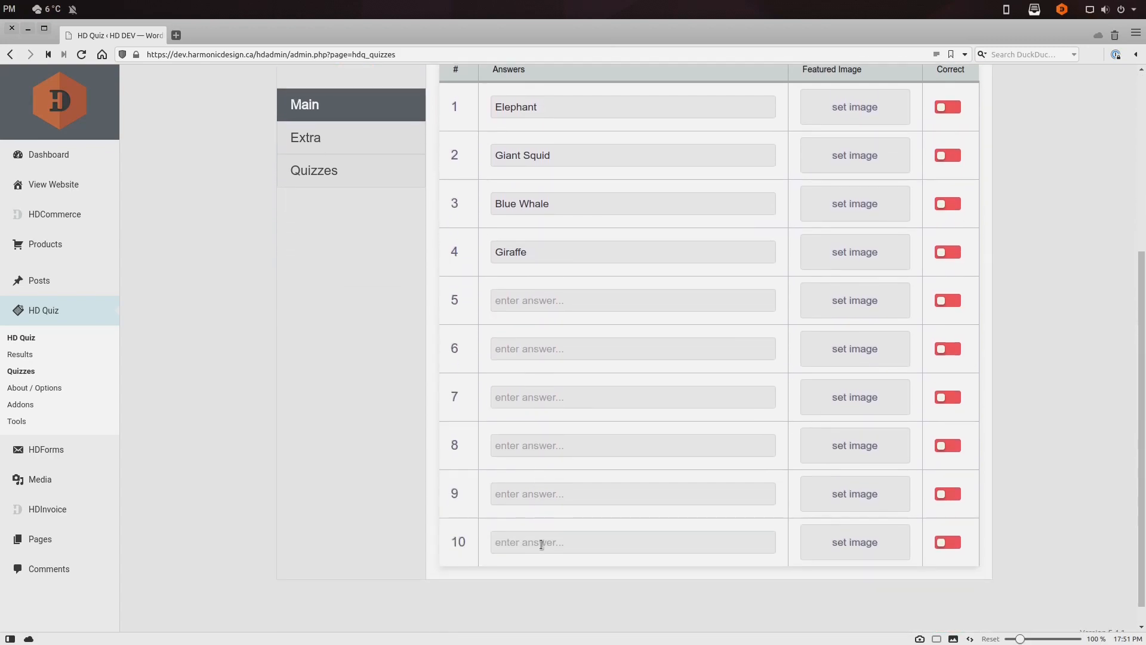
pyautogui.scroll(2, 524, 488)
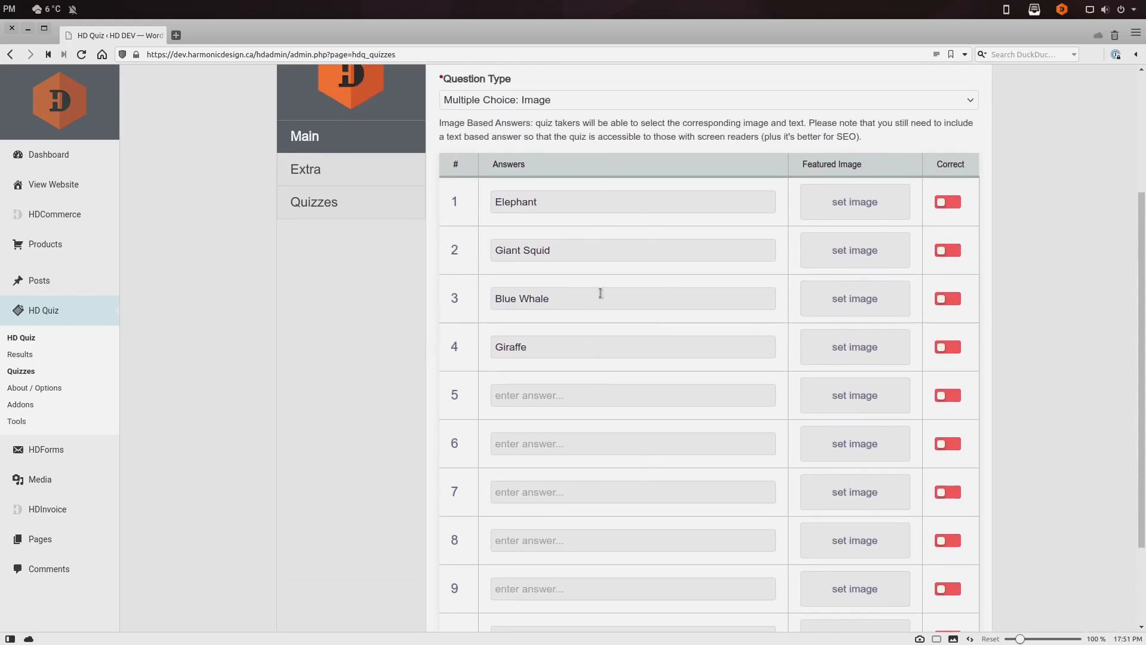
pyautogui.click(854, 200)
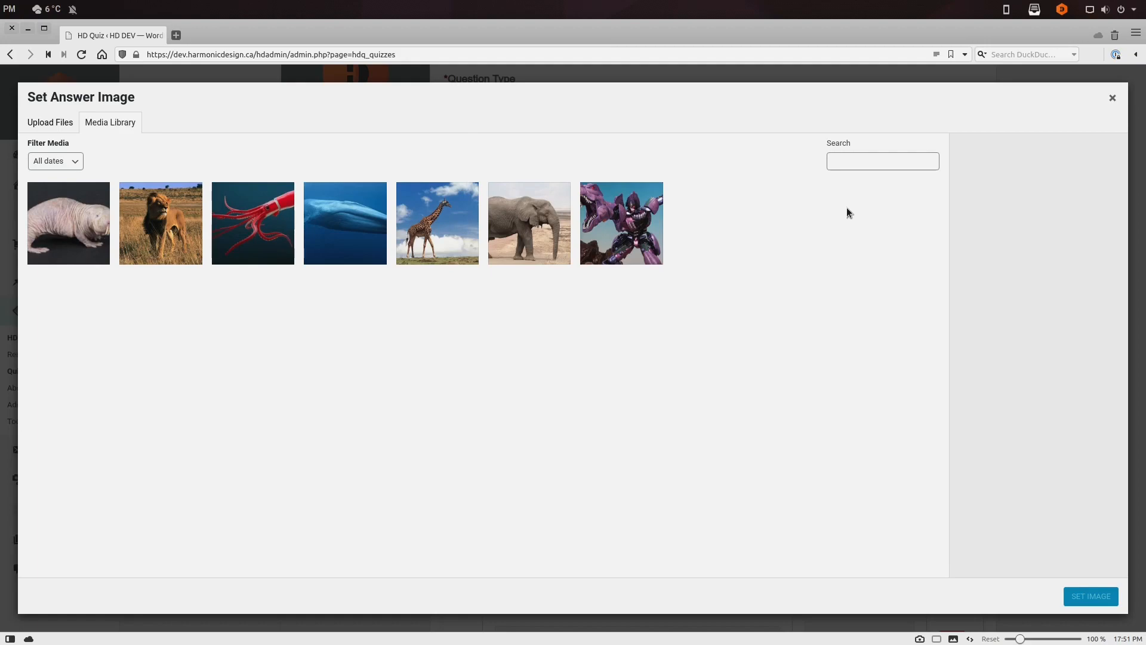
pyautogui.click(522, 241)
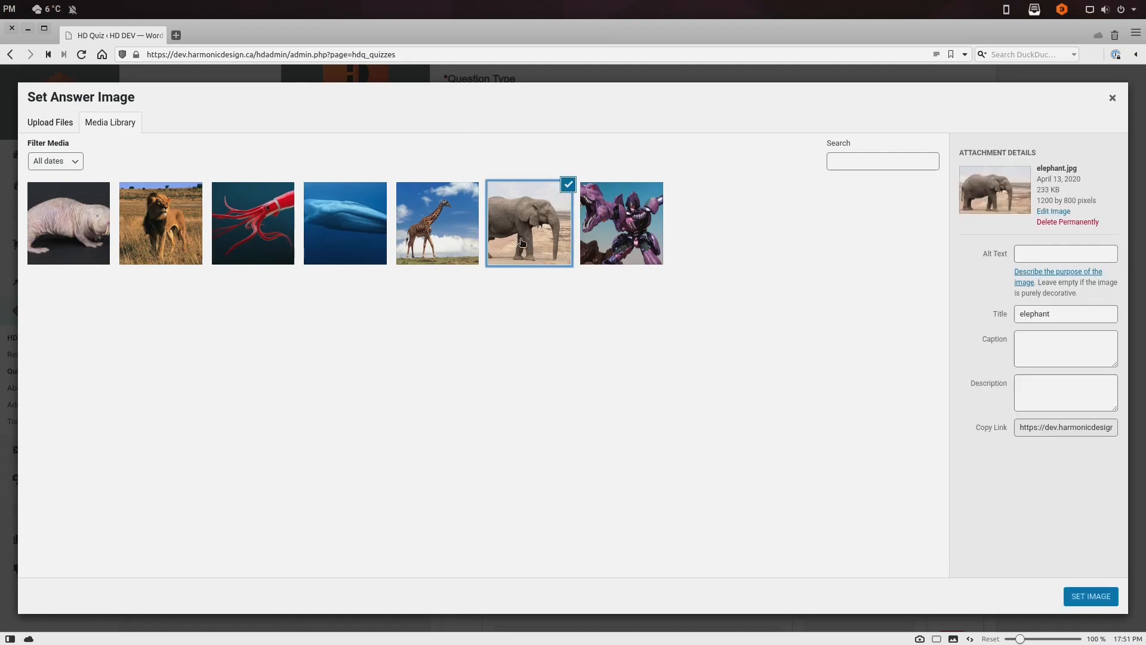
pyautogui.click(1086, 598)
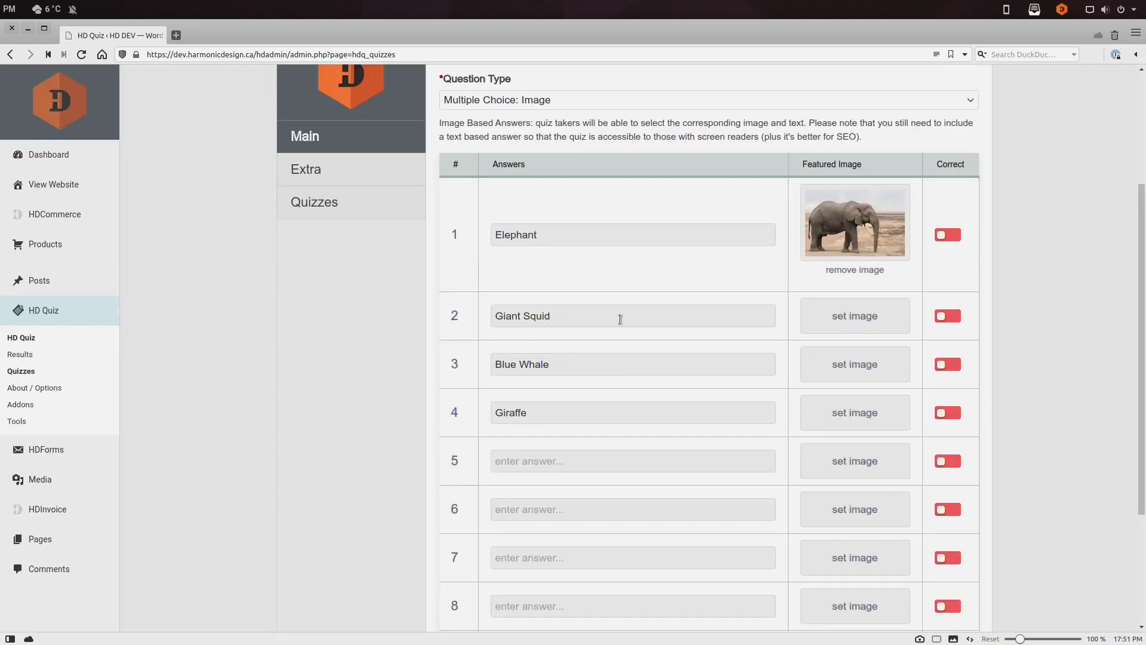
pyautogui.click(836, 317)
pyautogui.click(240, 255)
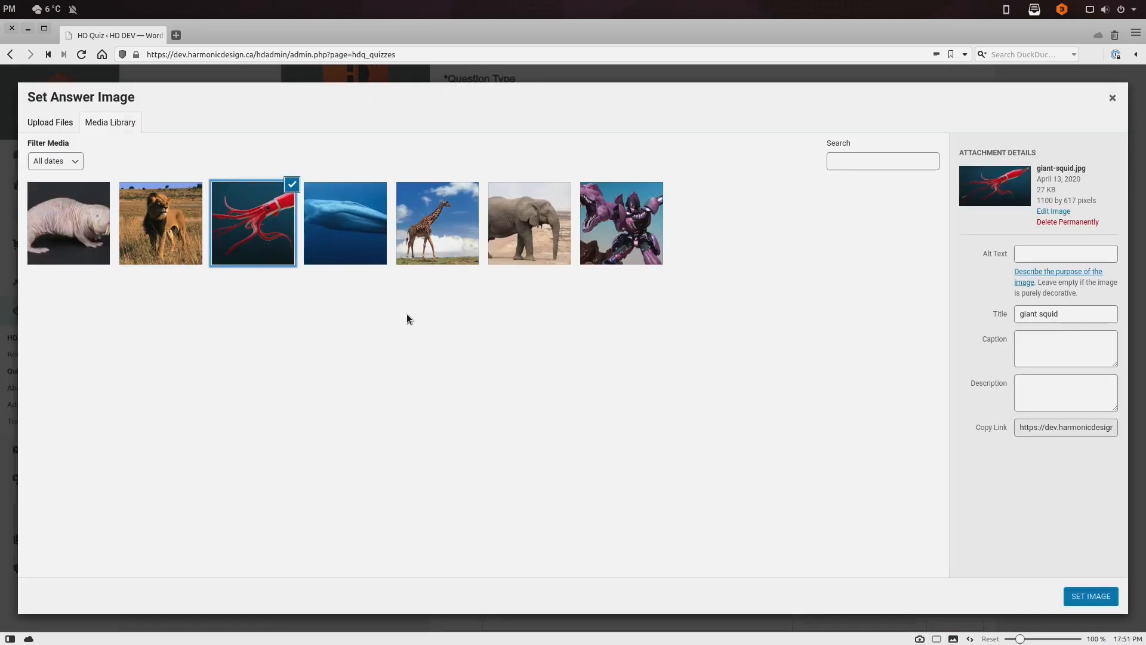
pyautogui.click(1080, 596)
# Assign the matching whale and giraffe pictures from the media library to the Blue Whale and Giraffe answers
pyautogui.click(882, 430)
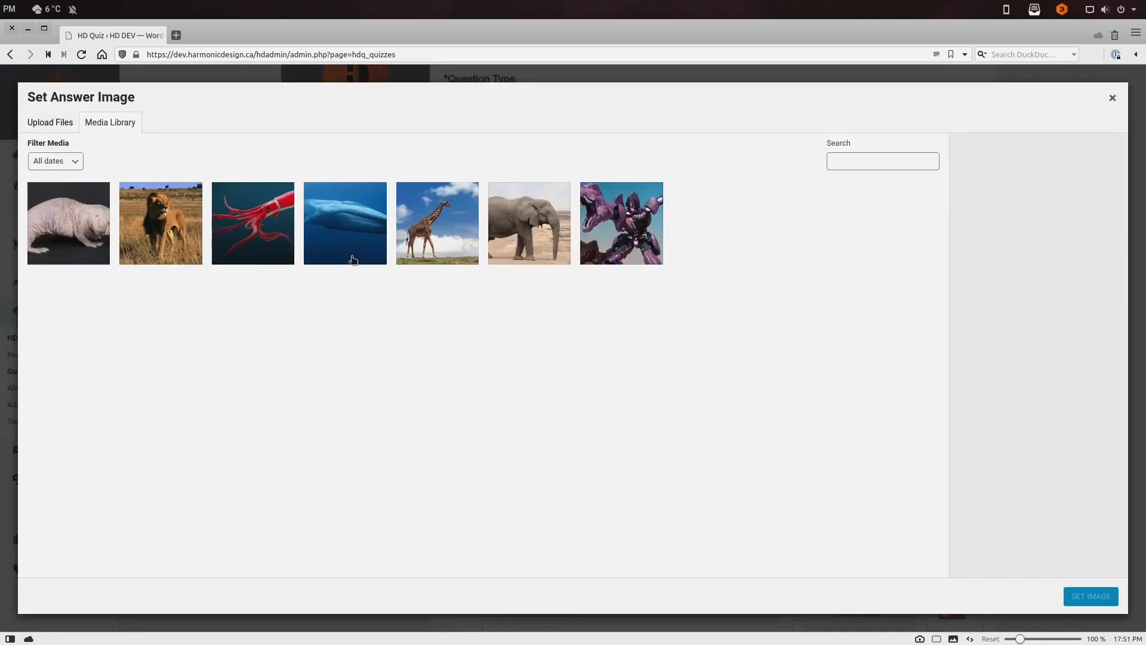
pyautogui.click(353, 260)
pyautogui.click(1082, 595)
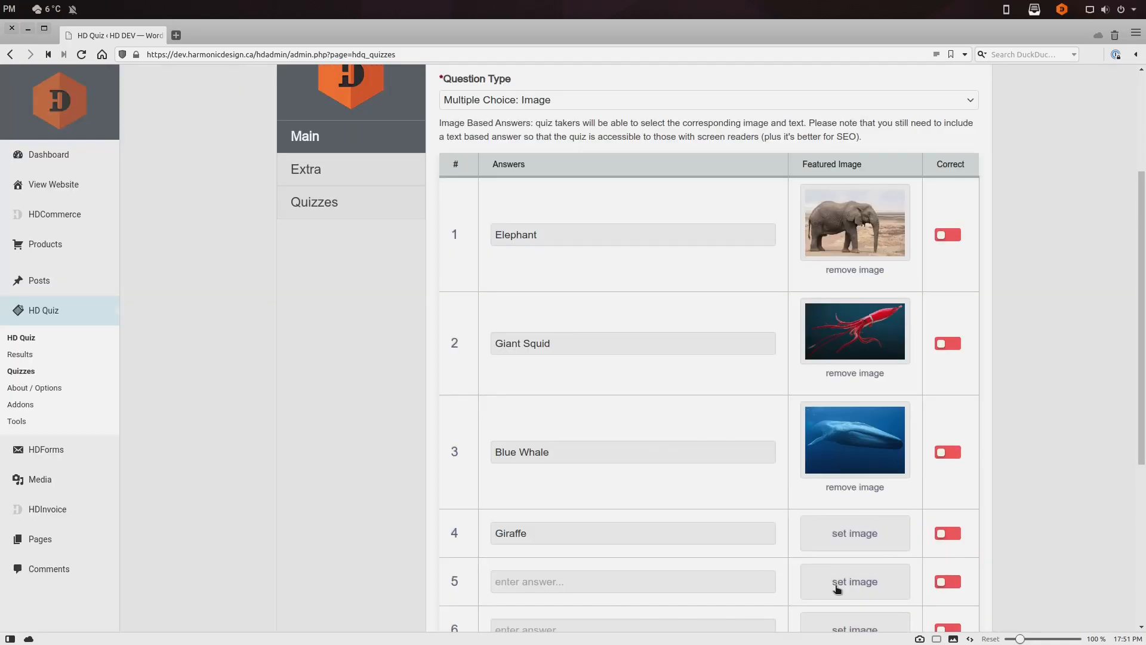
pyautogui.click(842, 534)
pyautogui.click(441, 252)
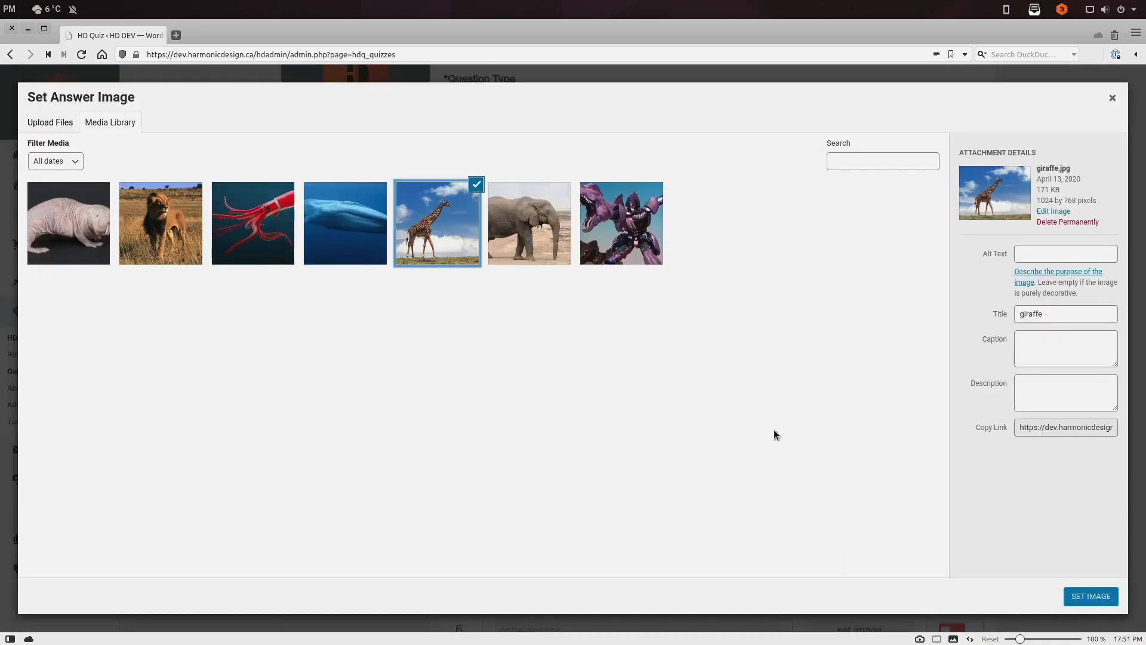
pyautogui.click(1083, 595)
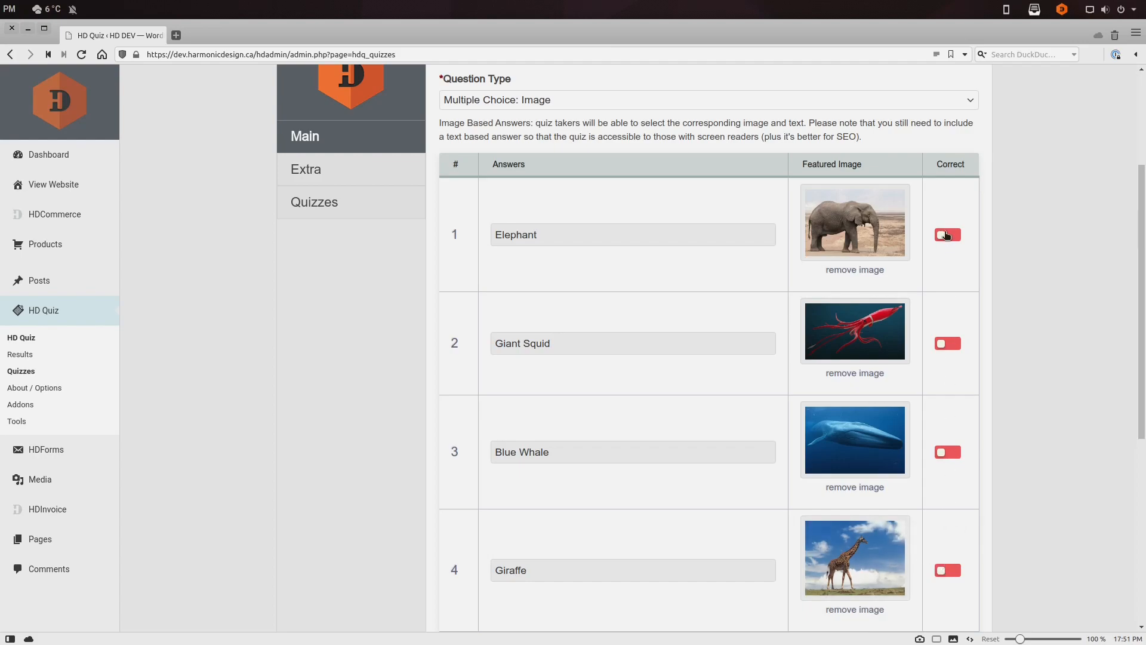
# Mark Blue Whale as the correct answer and save the question
pyautogui.click(954, 453)
pyautogui.scroll(4, 1048, 457)
pyautogui.click(901, 123)
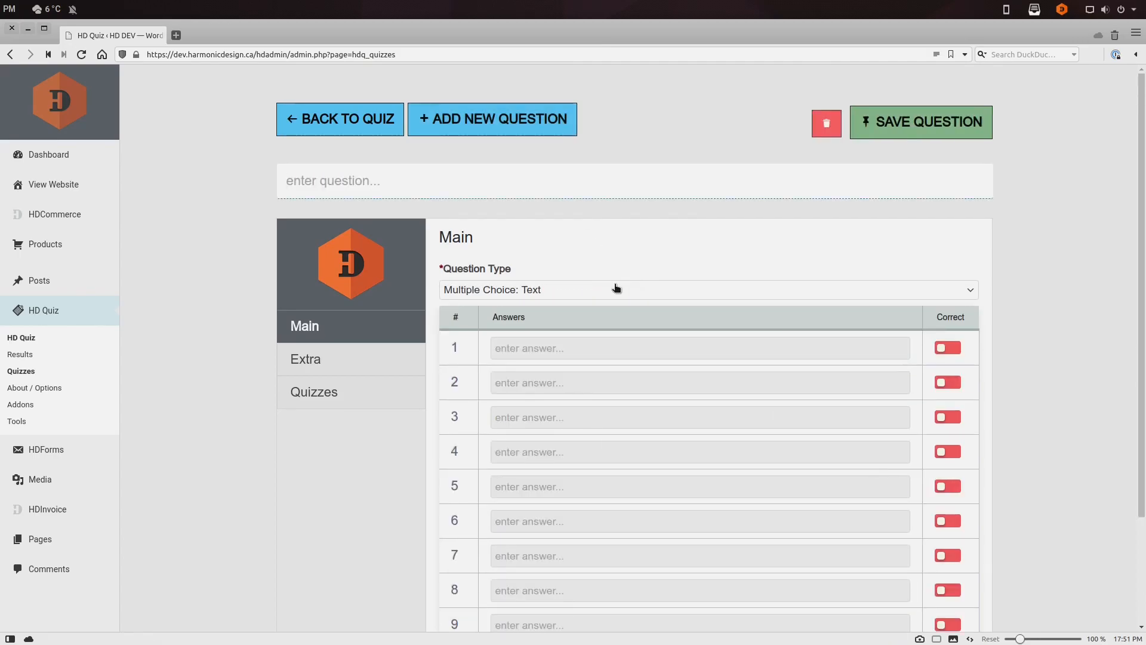
# Title a new question "What animal was domesticated from wolves?" and enter "Cats", "Dogs", "Hamsters" and "Horses" as answers 1 to 4
pyautogui.write('What animal was domesticated from wolves?')
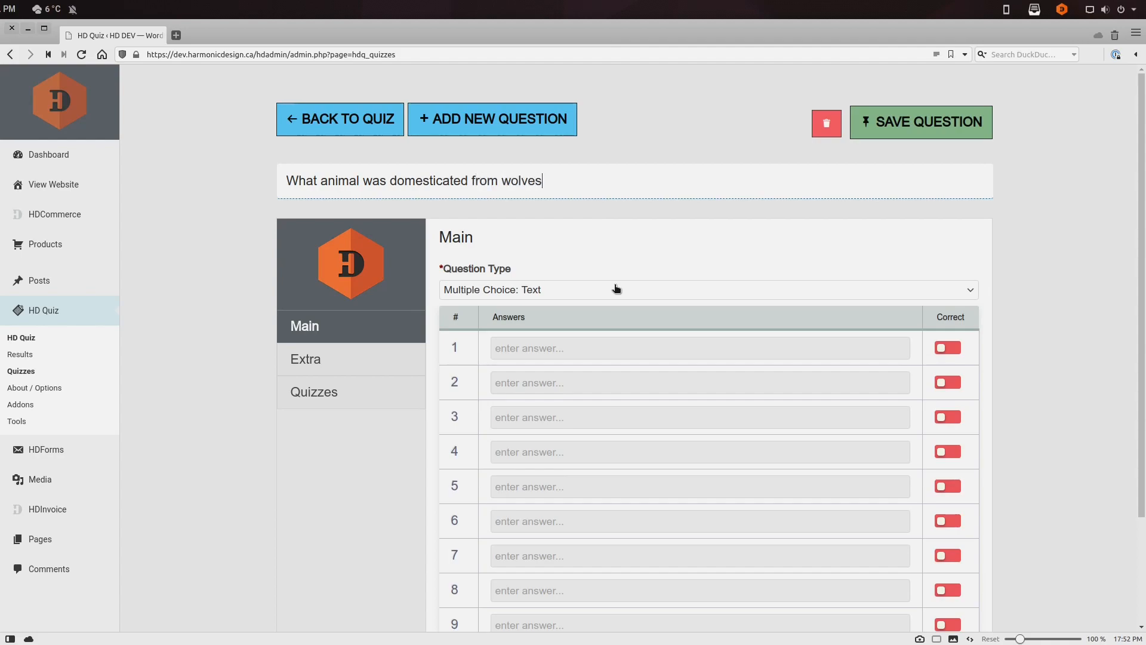
pyautogui.click(554, 346)
pyautogui.write('Cars')
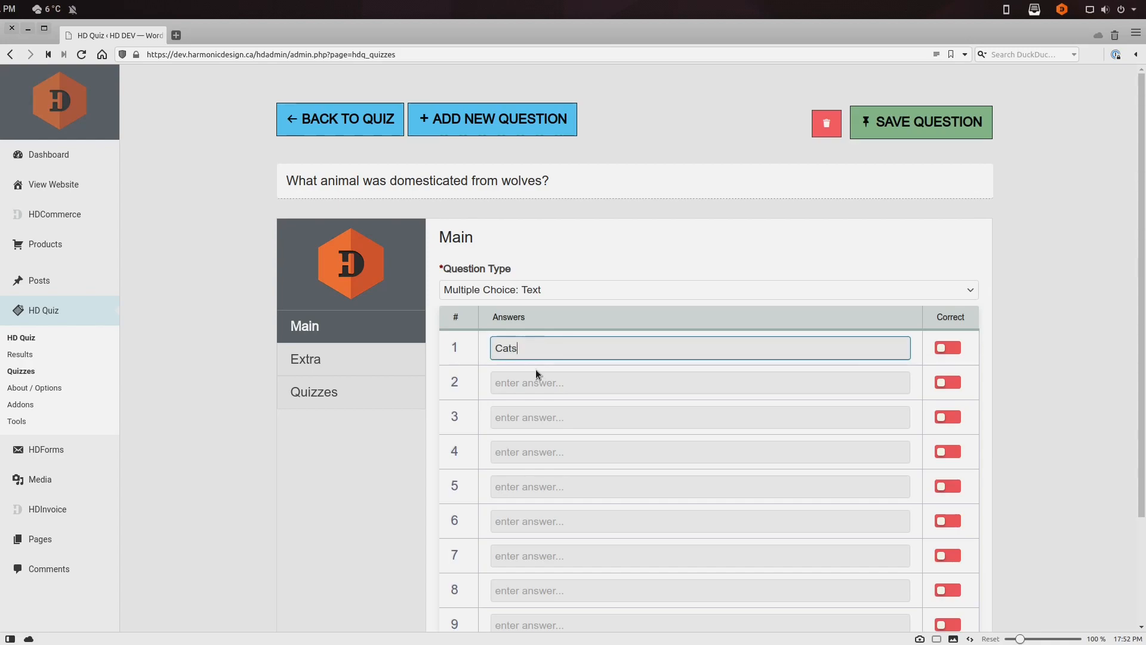
pyautogui.press('Tab')
pyautogui.write('Dogs')
pyautogui.press('Tab')
pyautogui.write('Hamsters')
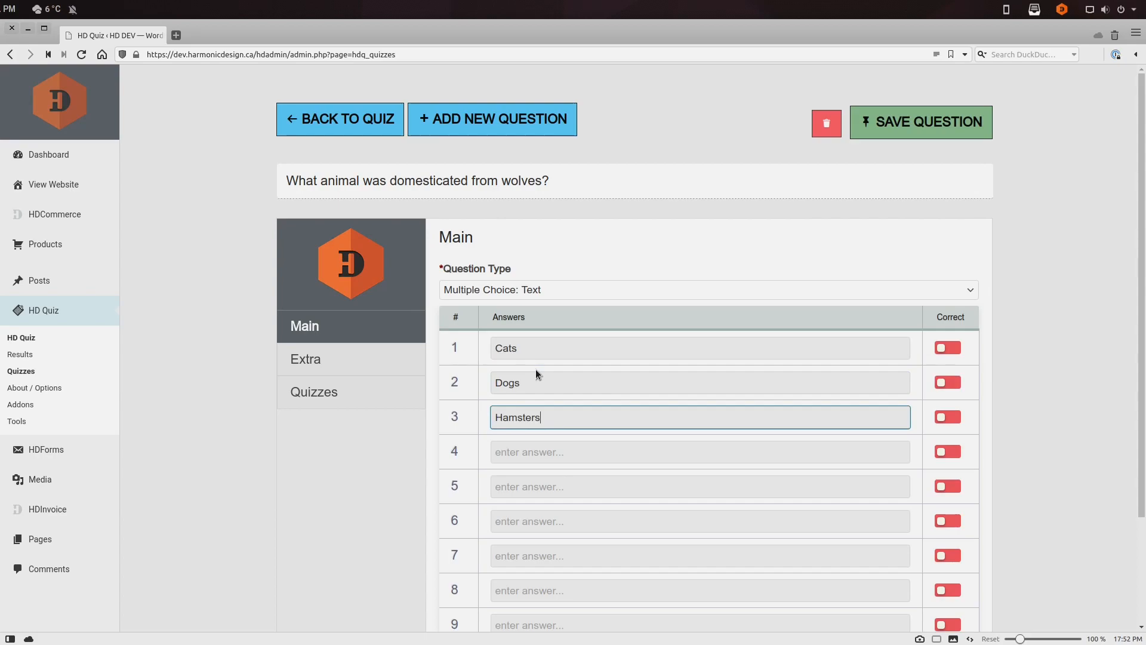
pyautogui.press('Tab')
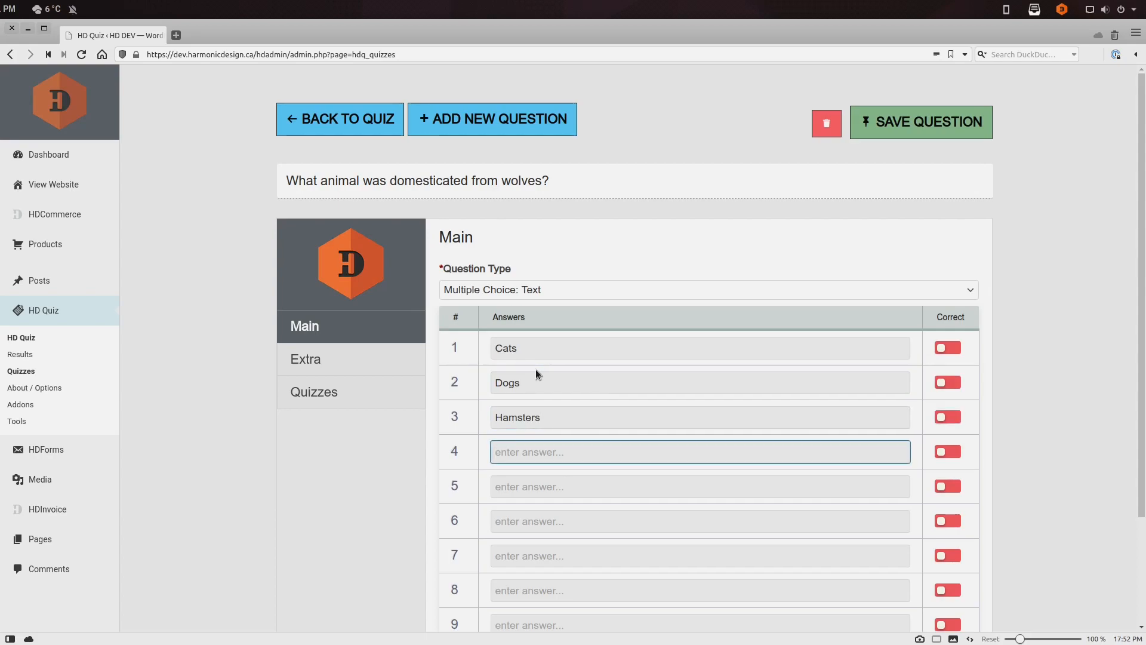
pyautogui.write('Horses')
# Mark Dogs as the correct answer and save the wolves question
pyautogui.click(948, 383)
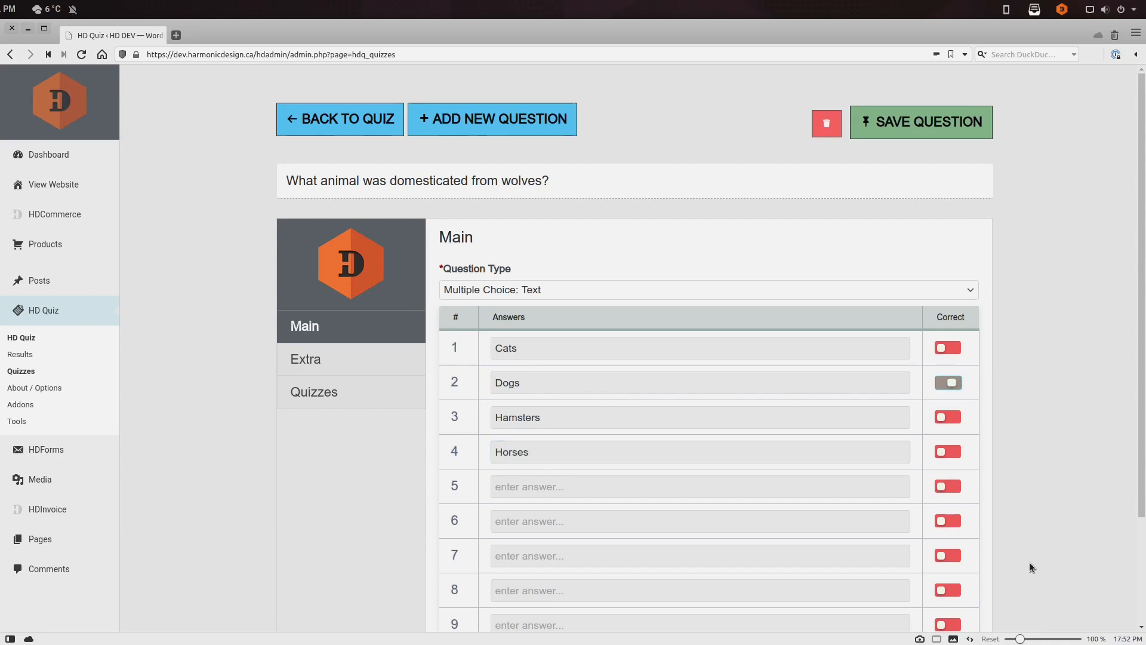
pyautogui.click(938, 135)
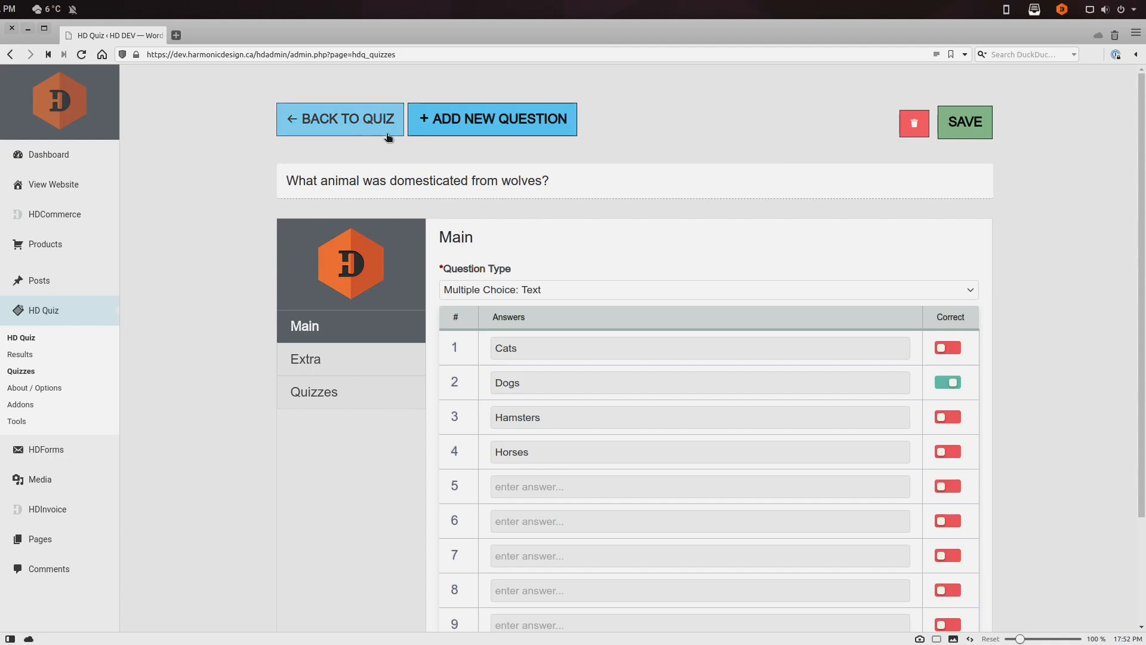
# Return to the Animals quiz and copy its shortcode
pyautogui.click(352, 122)
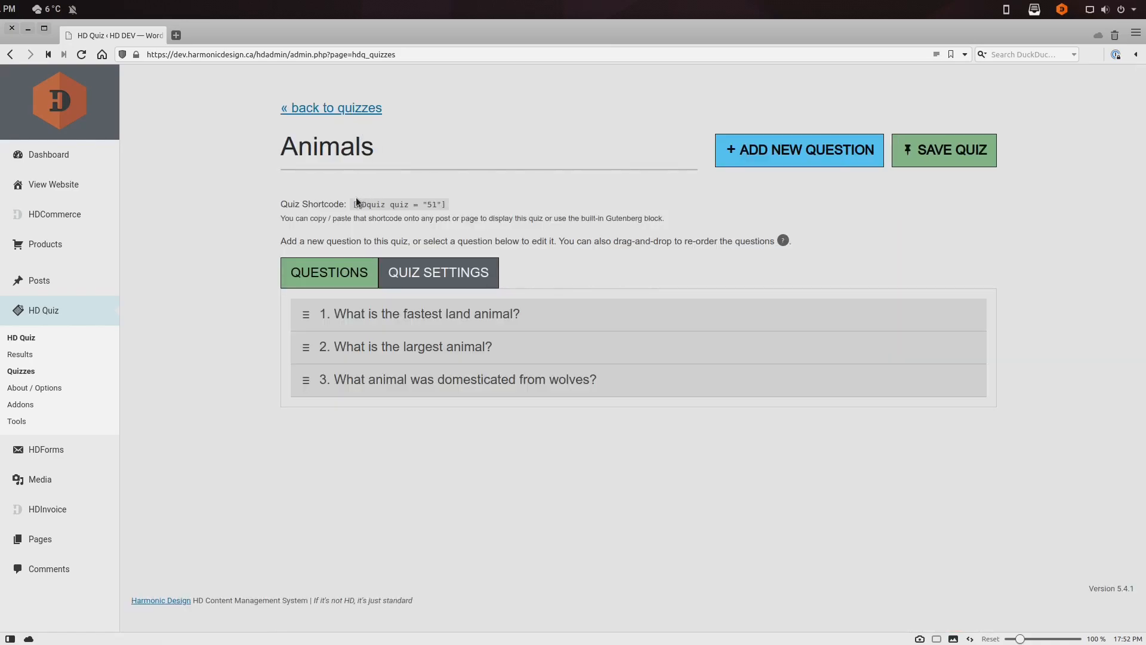
pyautogui.moveTo(353, 204); pyautogui.dragTo(447, 203)
pyautogui.rightClick(448, 204)
pyautogui.click(463, 214)
pyautogui.click(463, 216)
# Create a new post titled "The Animal Quiz" and start its first paragraph
pyautogui.moveTo(93, 279)
pyautogui.click(175, 293)
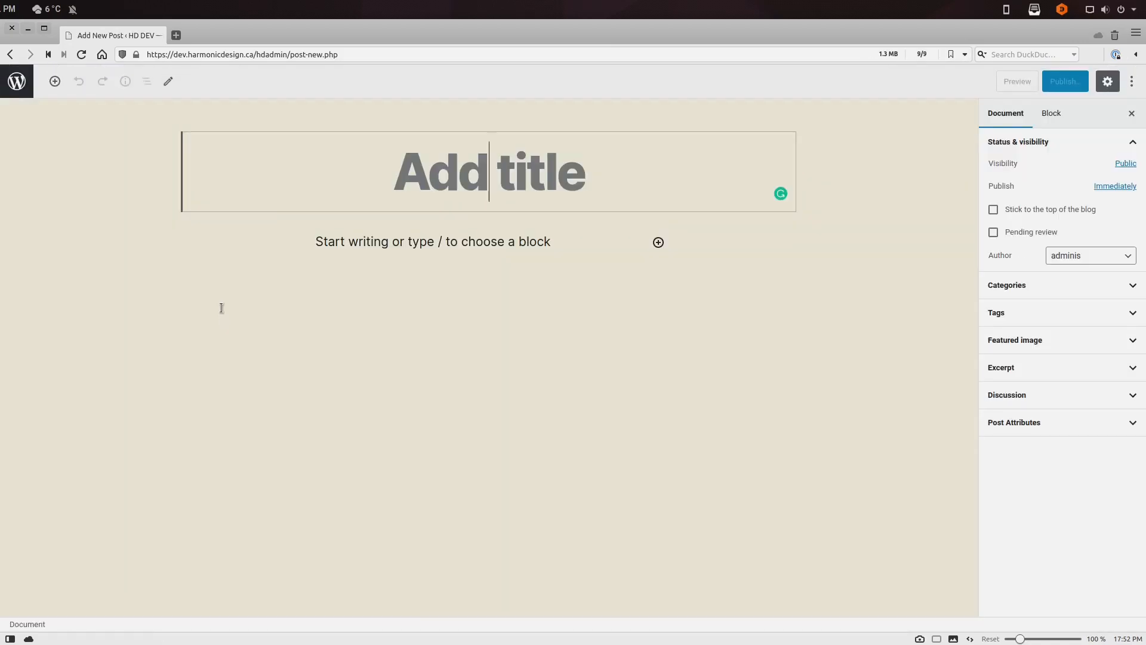
pyautogui.write('The An')
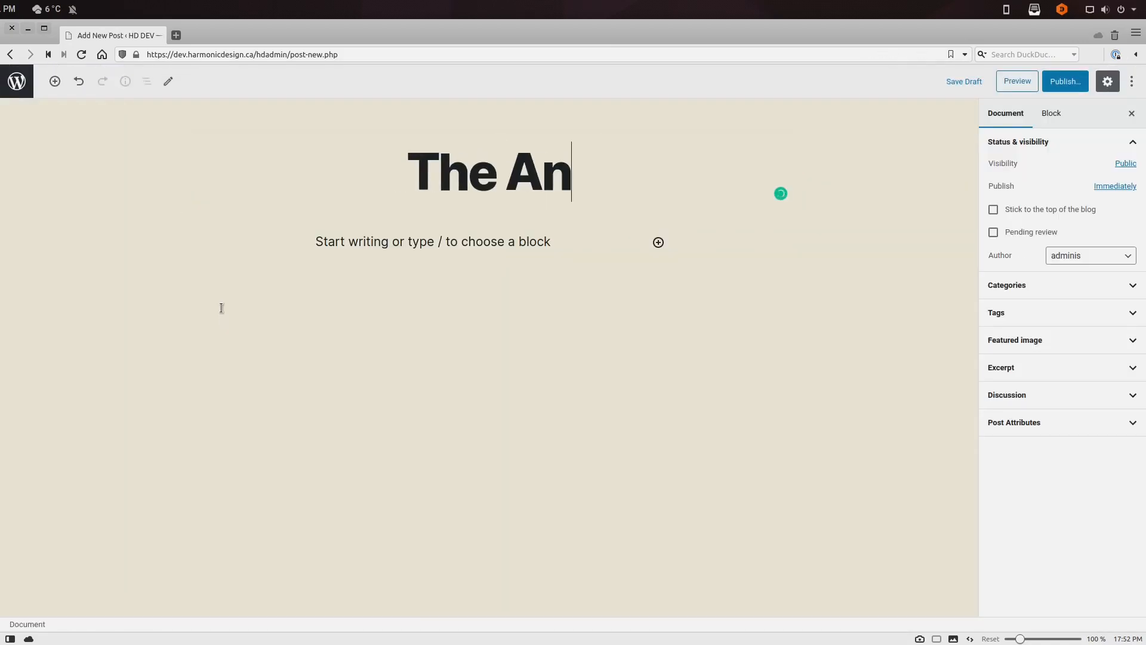
pyautogui.write('imal Qu')
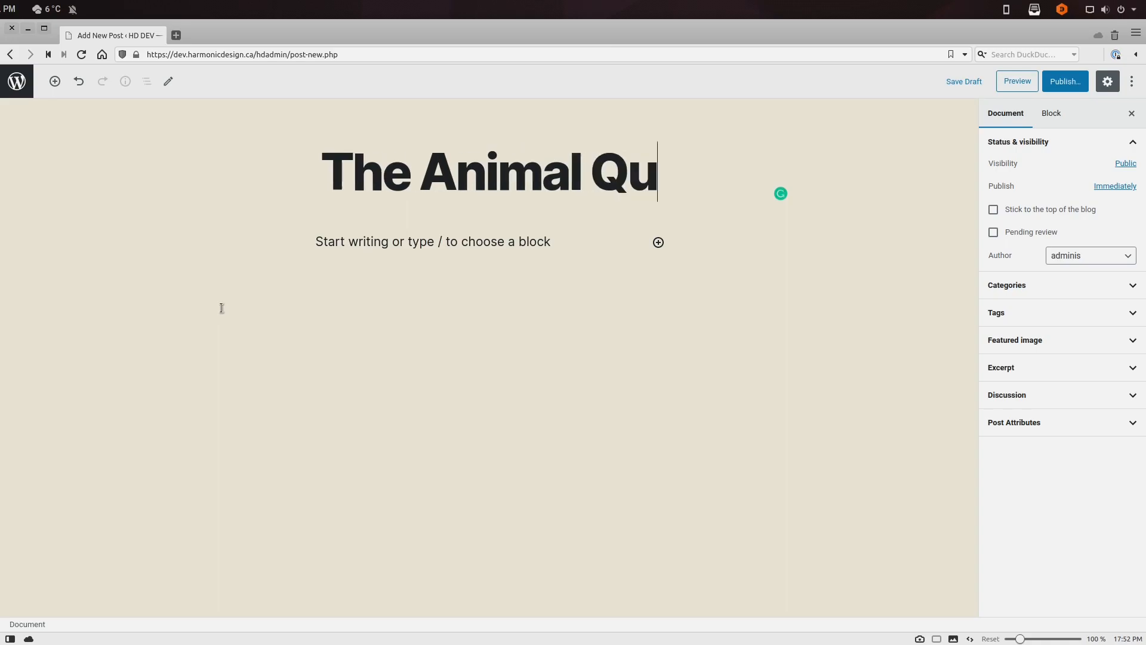
pyautogui.write('iz')
pyautogui.press('Return')
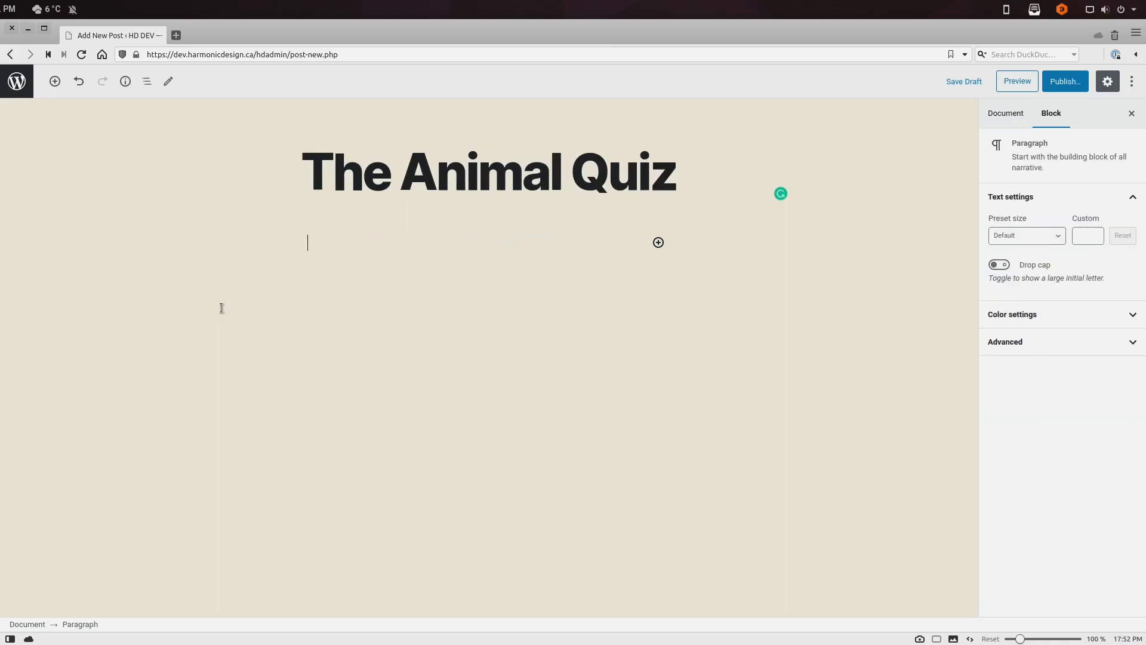
# Paste the copied quiz shortcode as plain text into the post body and publish the post
pyautogui.rightClick(330, 240)
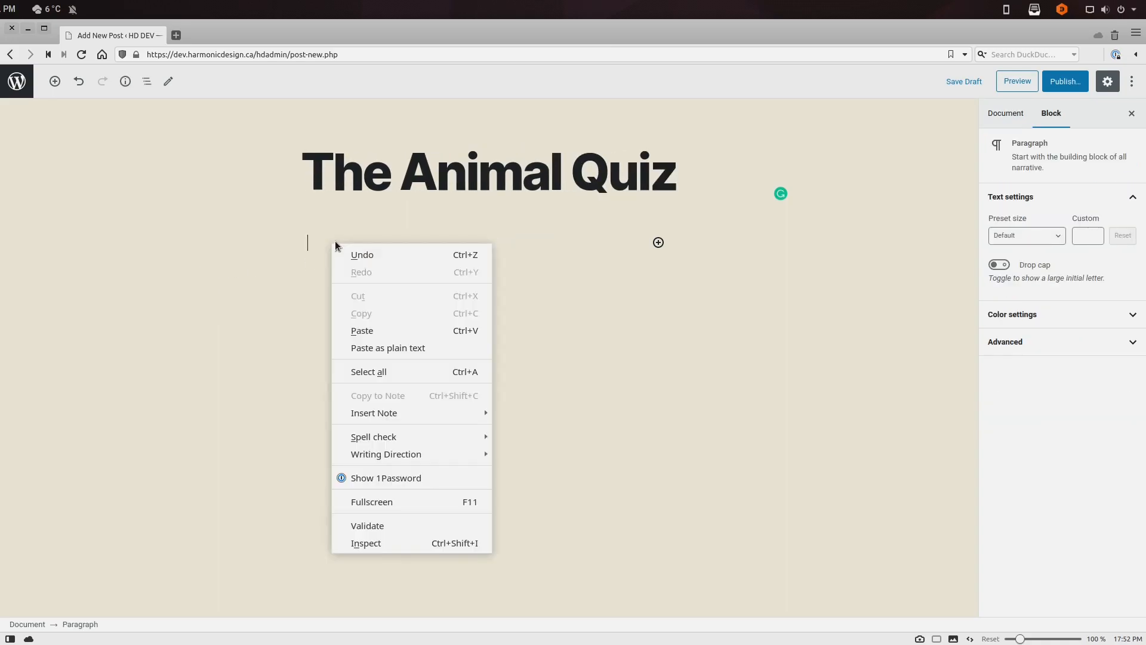
pyautogui.click(394, 350)
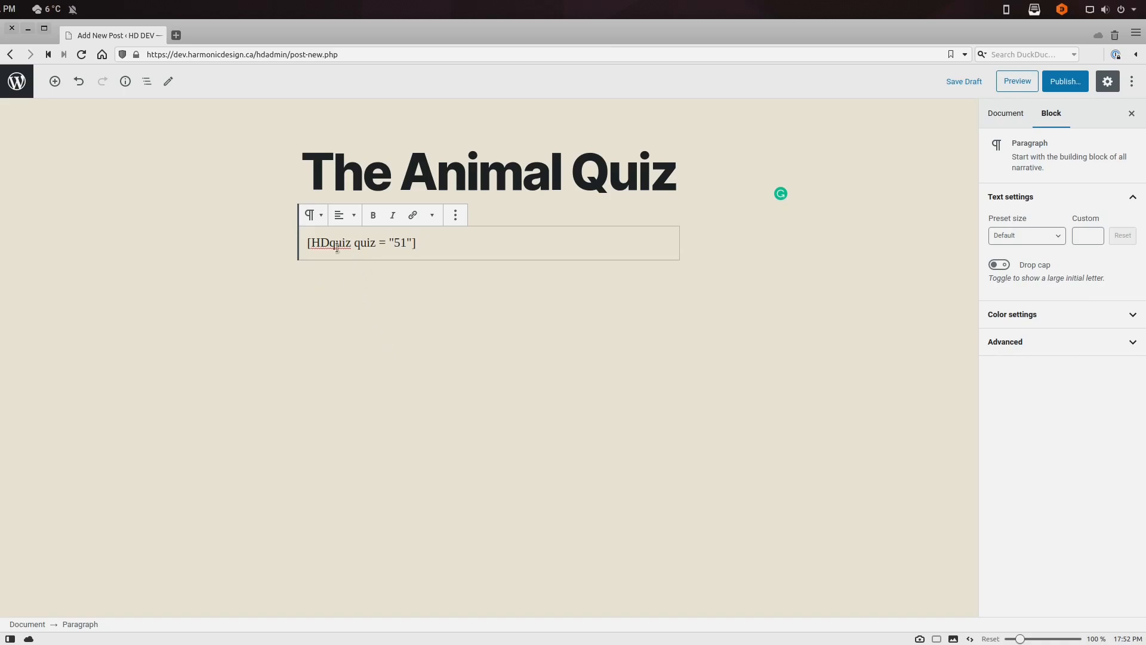
pyautogui.click(1065, 81)
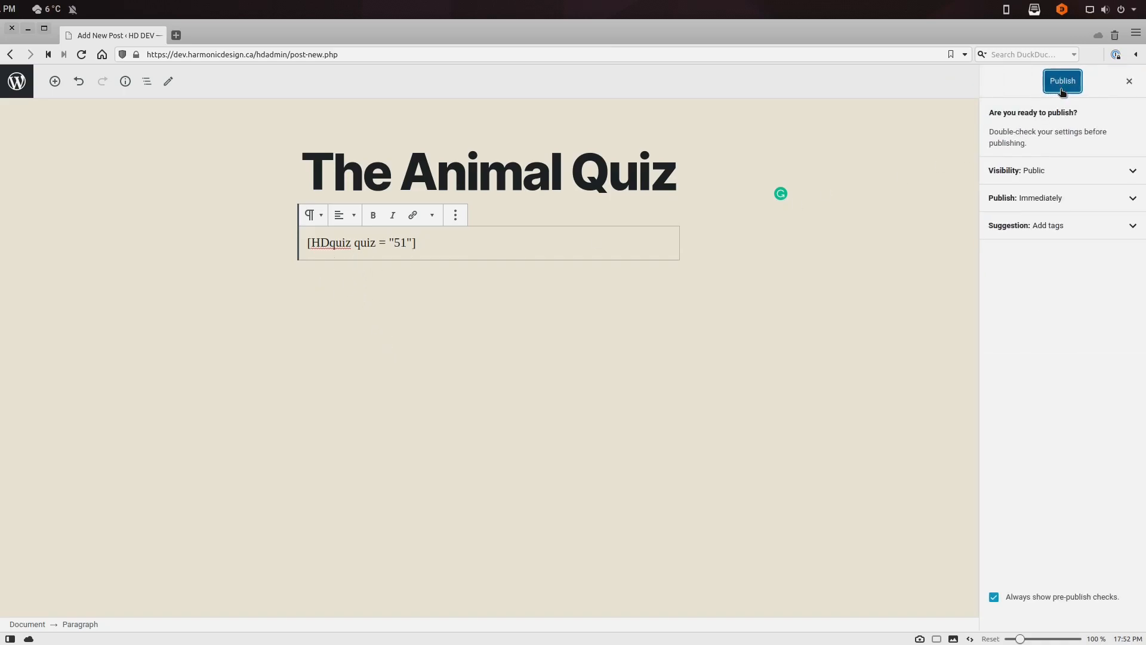
pyautogui.click(1062, 82)
# Open the published post in a new tab and view the beginning of the quiz
pyautogui.middleClick(113, 604)
pyautogui.click(215, 41)
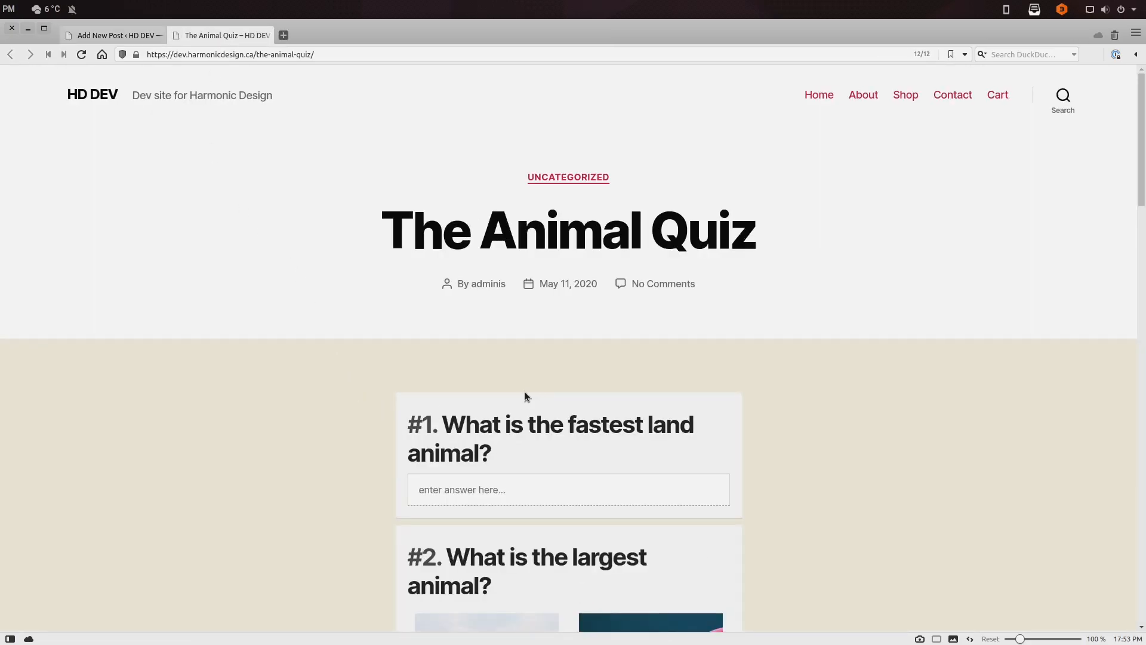
pyautogui.scroll(-3, 512, 386)
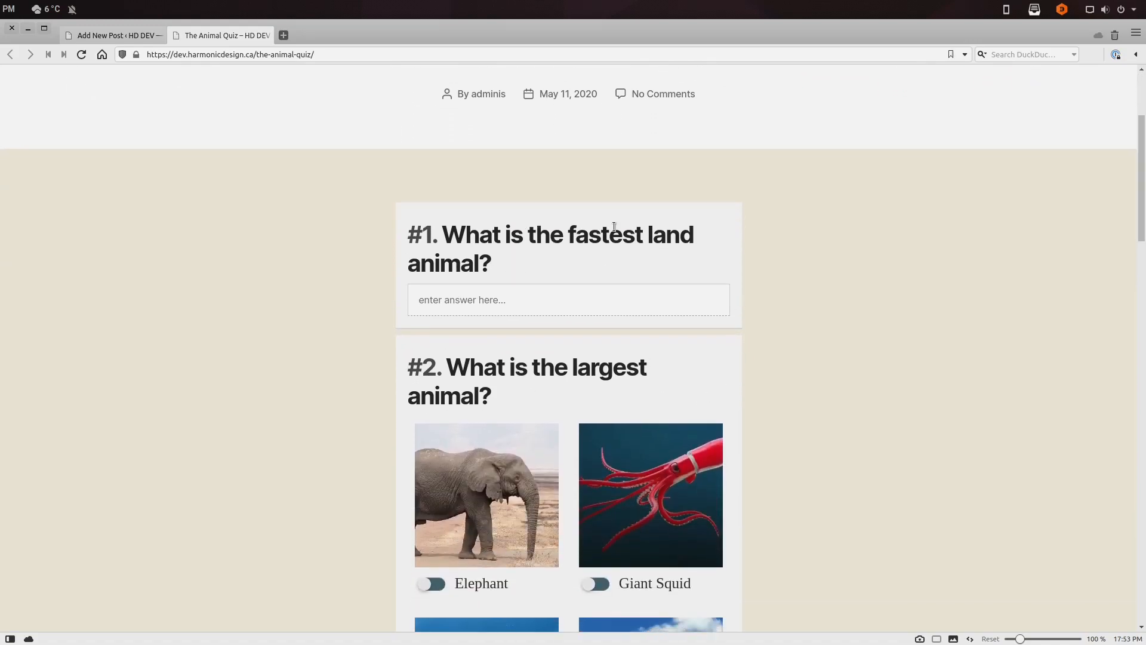
pyautogui.scroll(-2, 512, 249)
pyautogui.scroll(1, 511, 224)
# Enter "hsadhjas das" as a test answer to the fastest land animal question
pyautogui.click(526, 219)
pyautogui.write('hsadhjas das')
pyautogui.click(499, 254)
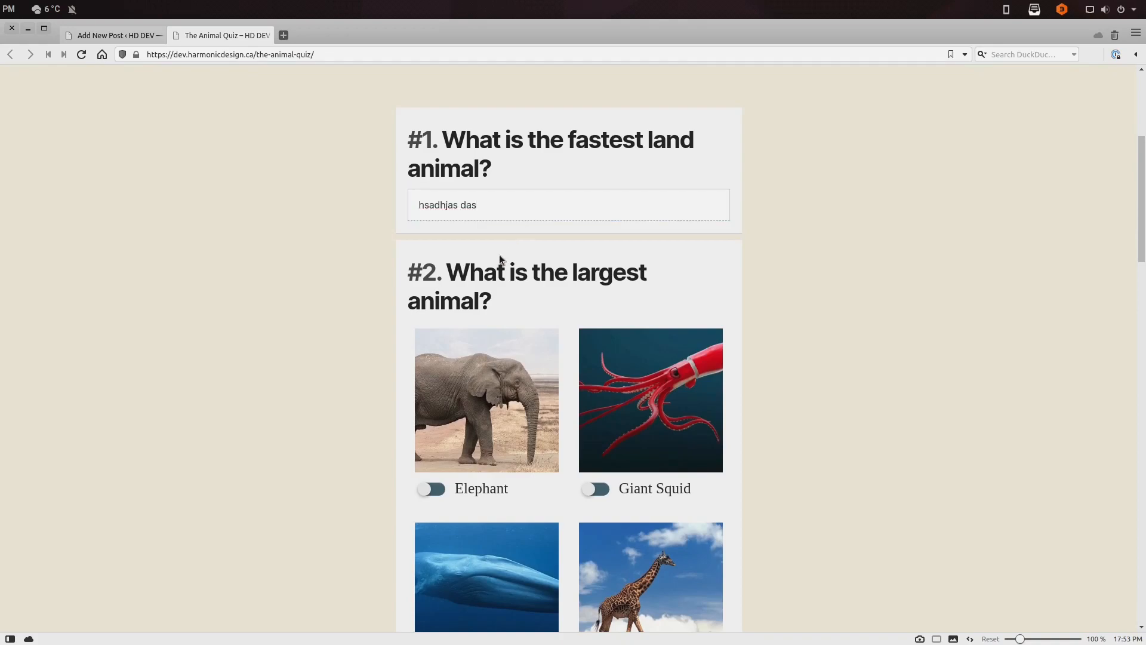
# Review the image answers of question 2 and the text answers of question 3 on the published quiz
pyautogui.scroll(-3, 499, 255)
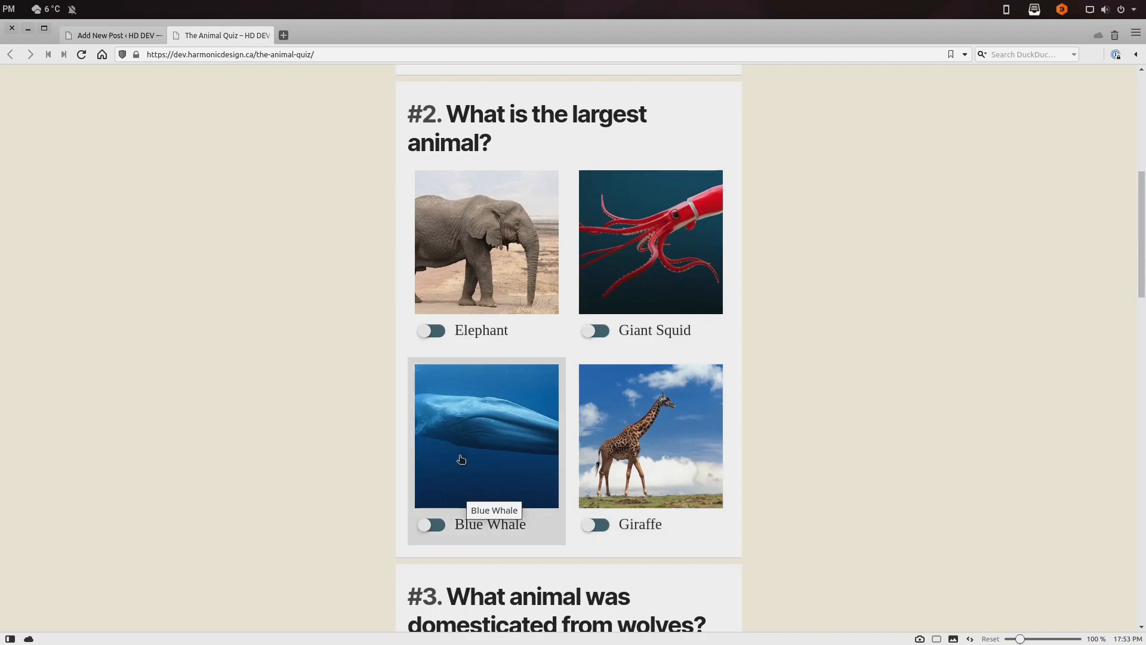
pyautogui.scroll(-4, 683, 275)
pyautogui.scroll(-3, 678, 266)
pyautogui.moveTo(497, 216); pyautogui.dragTo(597, 245)
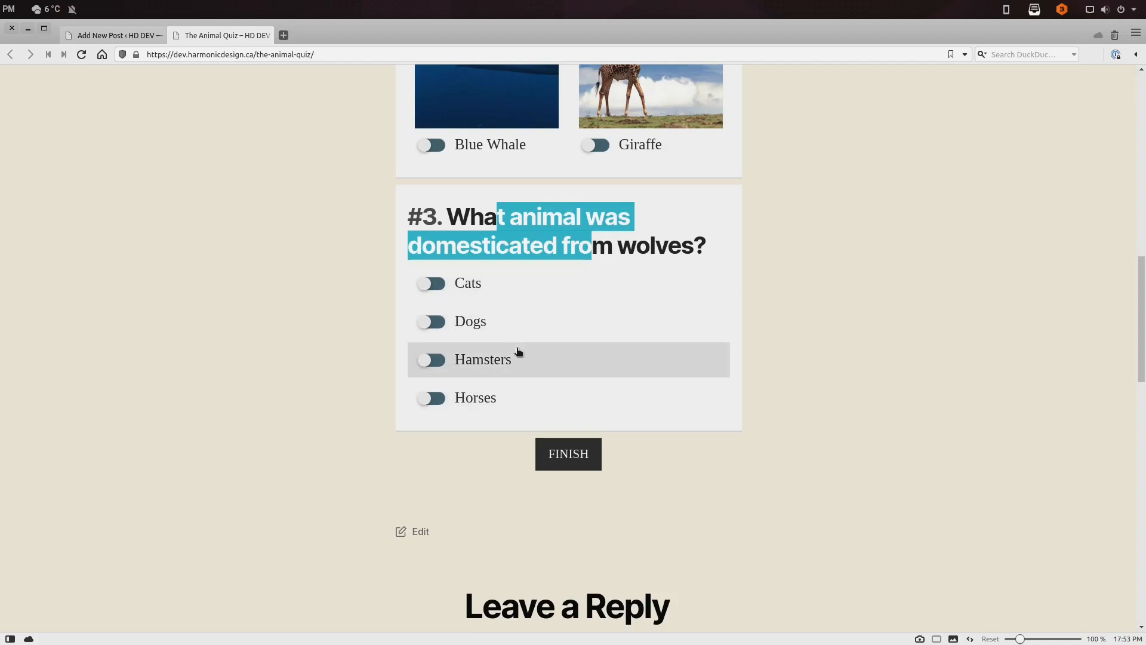
# Look back over the published quiz's questions, from question 3 up to the post title
pyautogui.click(836, 334)
pyautogui.scroll(5, 800, 335)
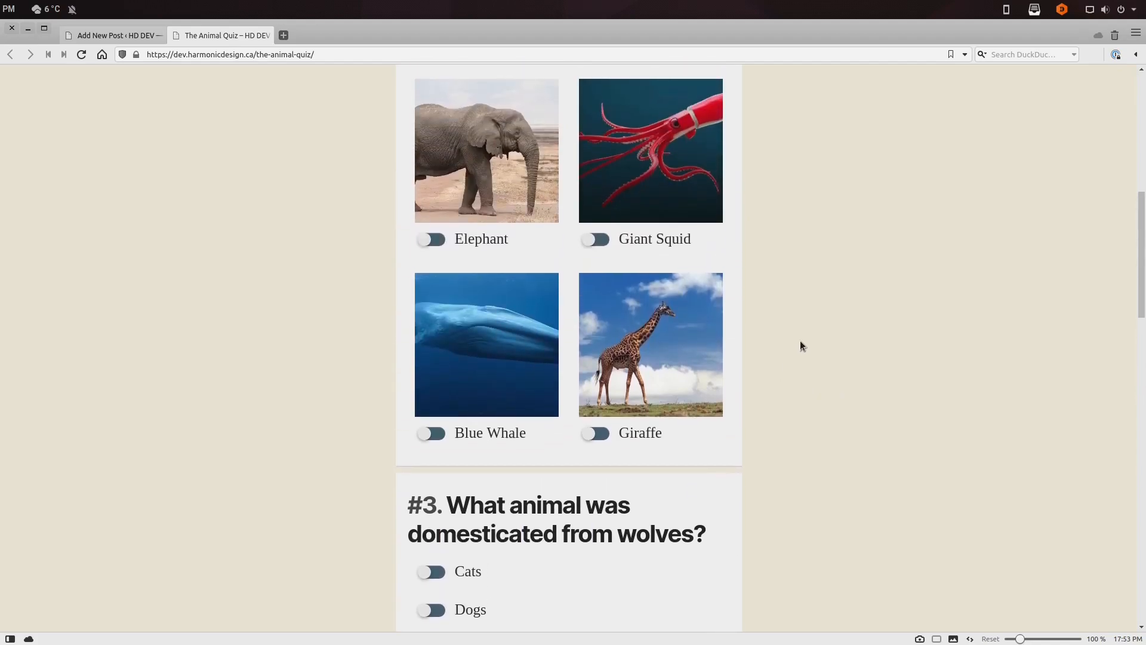
pyautogui.scroll(6, 802, 346)
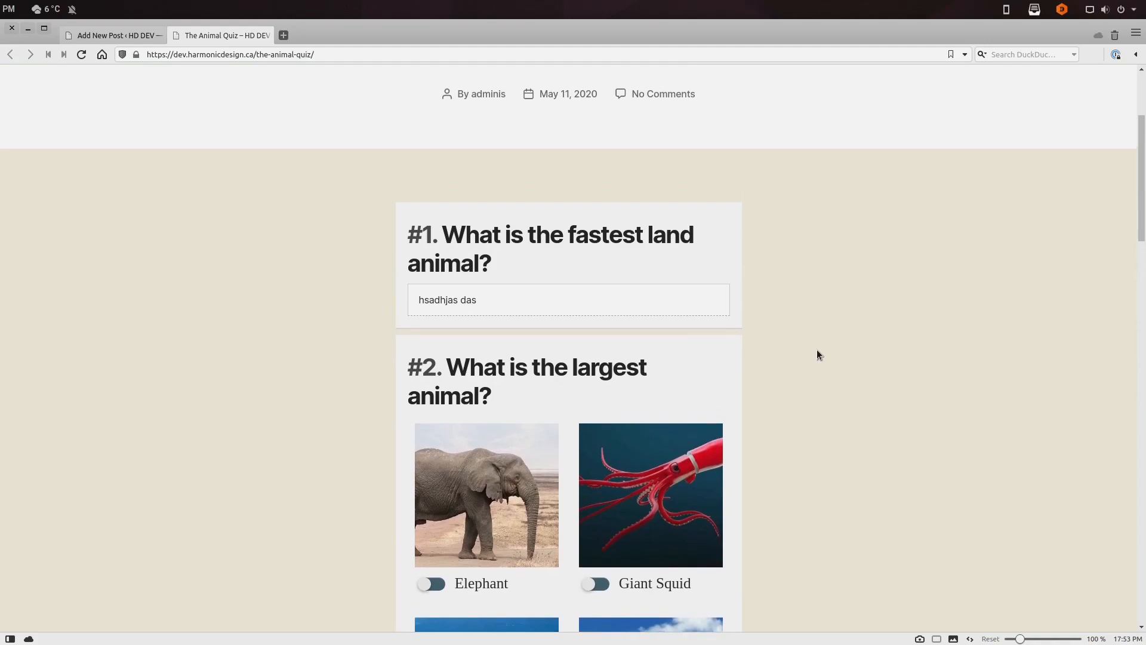
pyautogui.scroll(-6, 818, 354)
pyautogui.scroll(2, 804, 361)
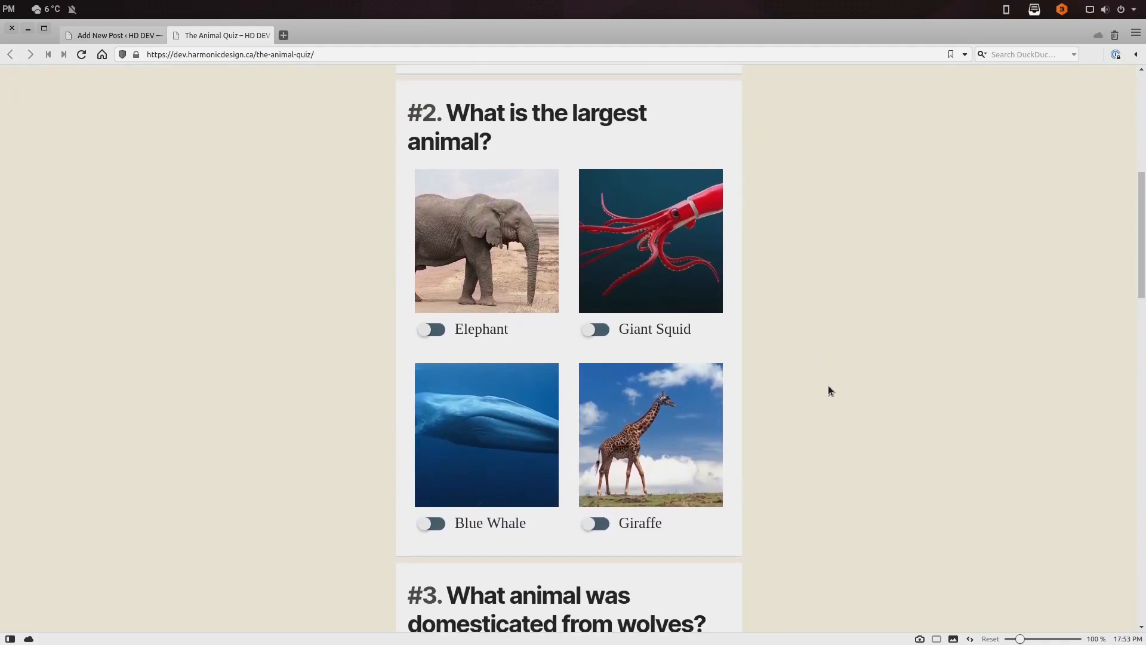
pyautogui.scroll(5, 823, 387)
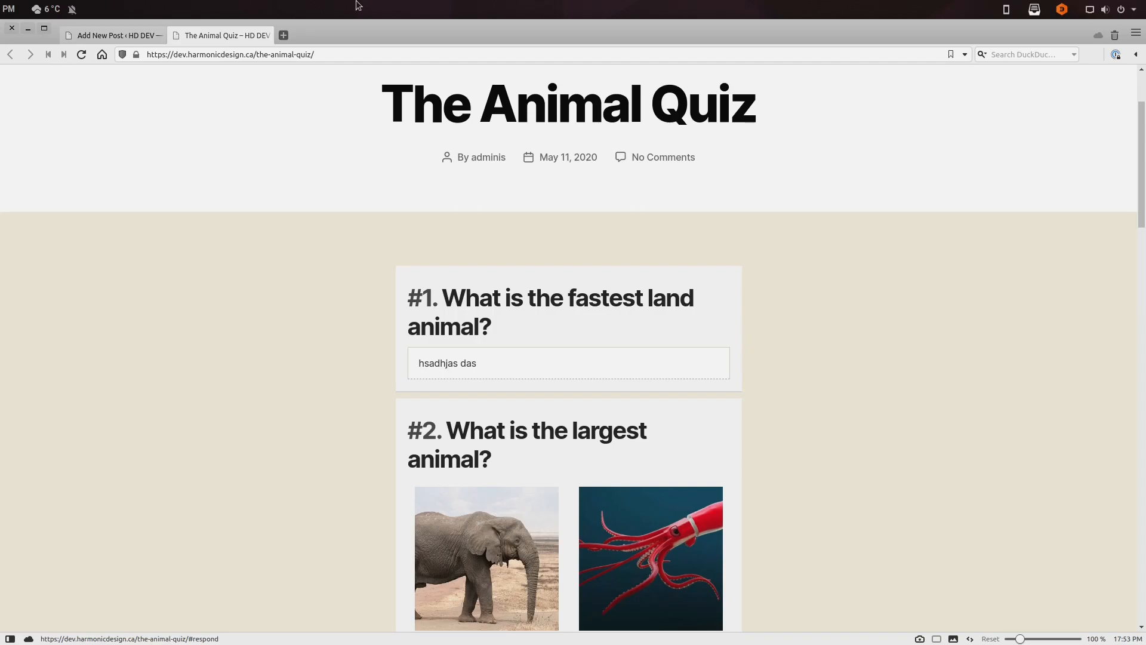
# Return to the admin area and open the extra settings of the Animals quiz's fastest land animal question
pyautogui.click(108, 37)
pyautogui.click(20, 73)
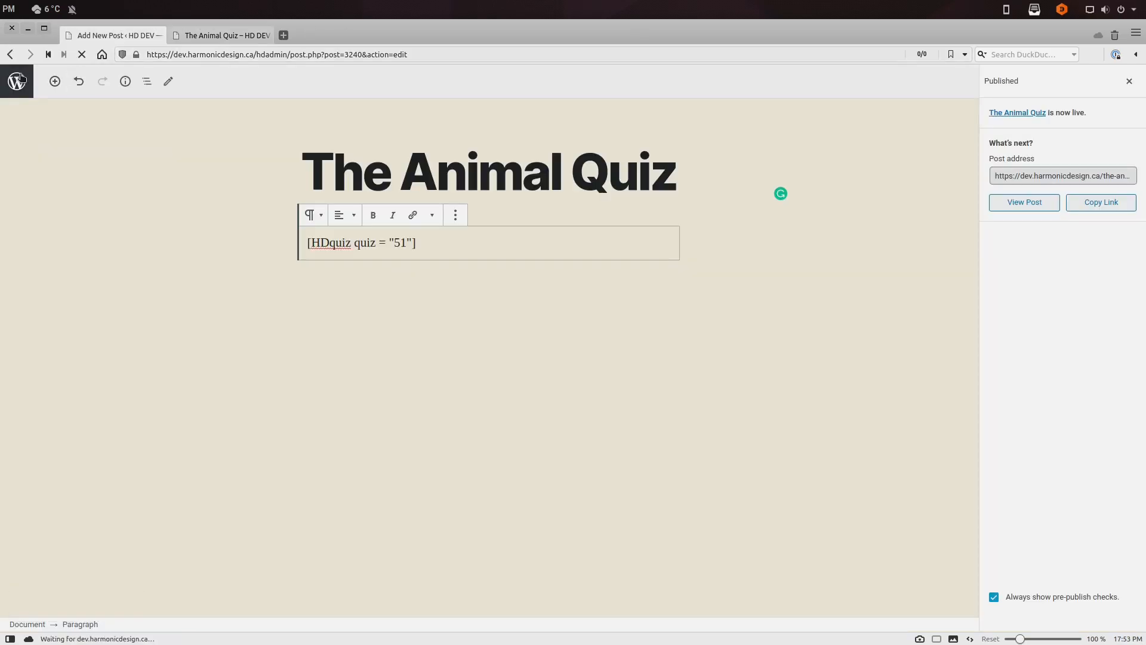
pyautogui.click(80, 384)
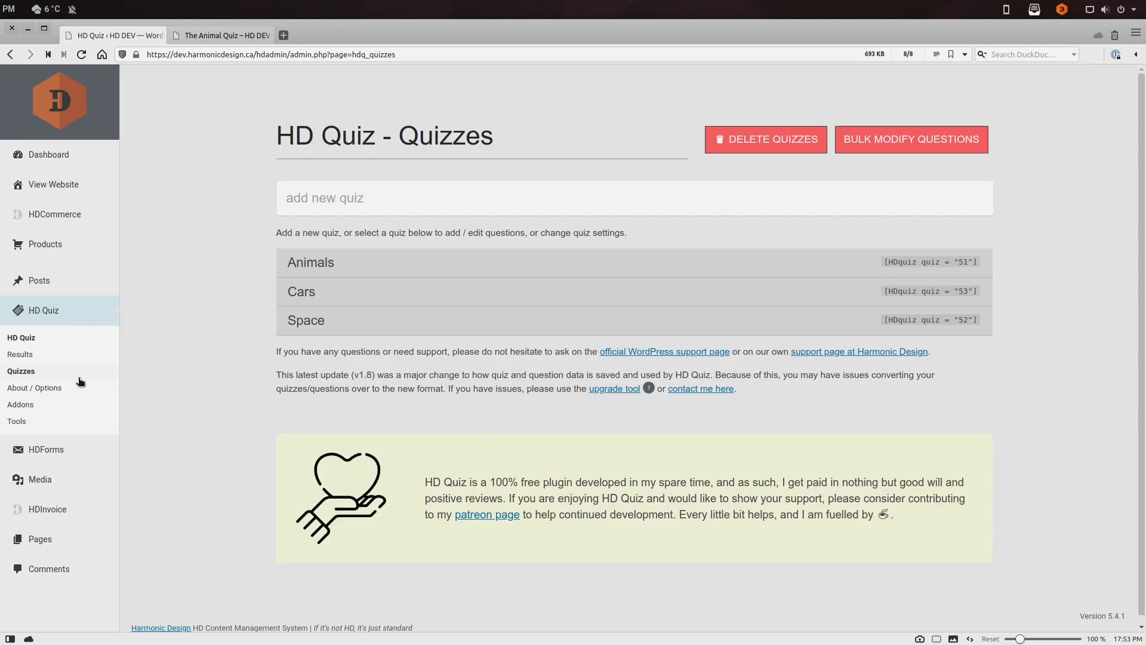
pyautogui.click(337, 291)
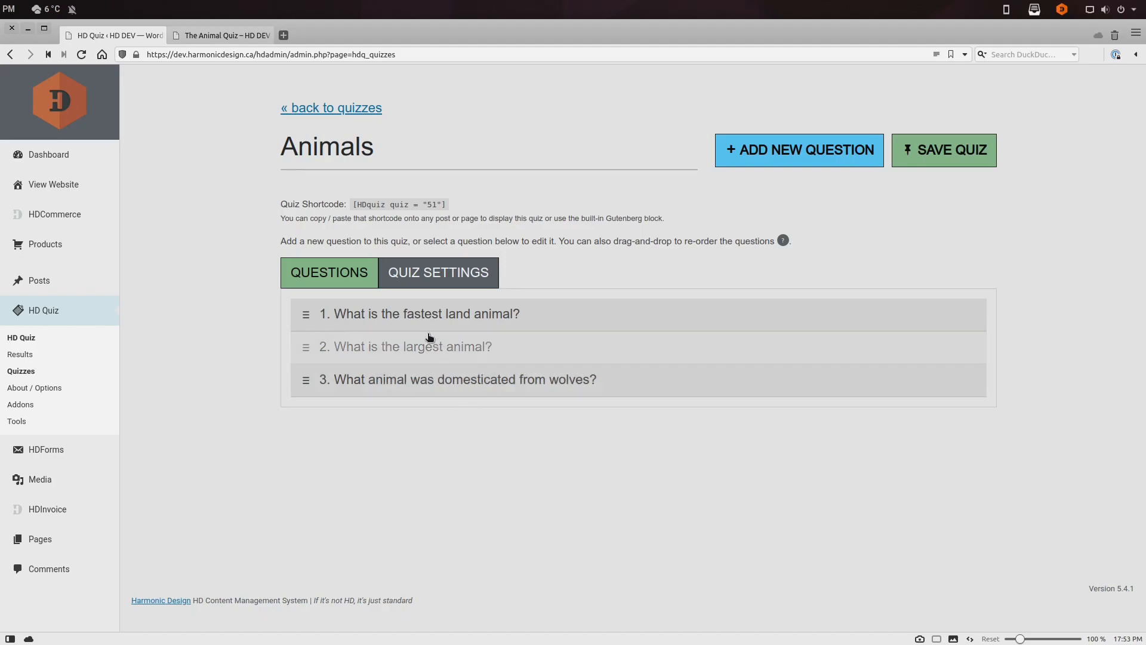
pyautogui.click(418, 317)
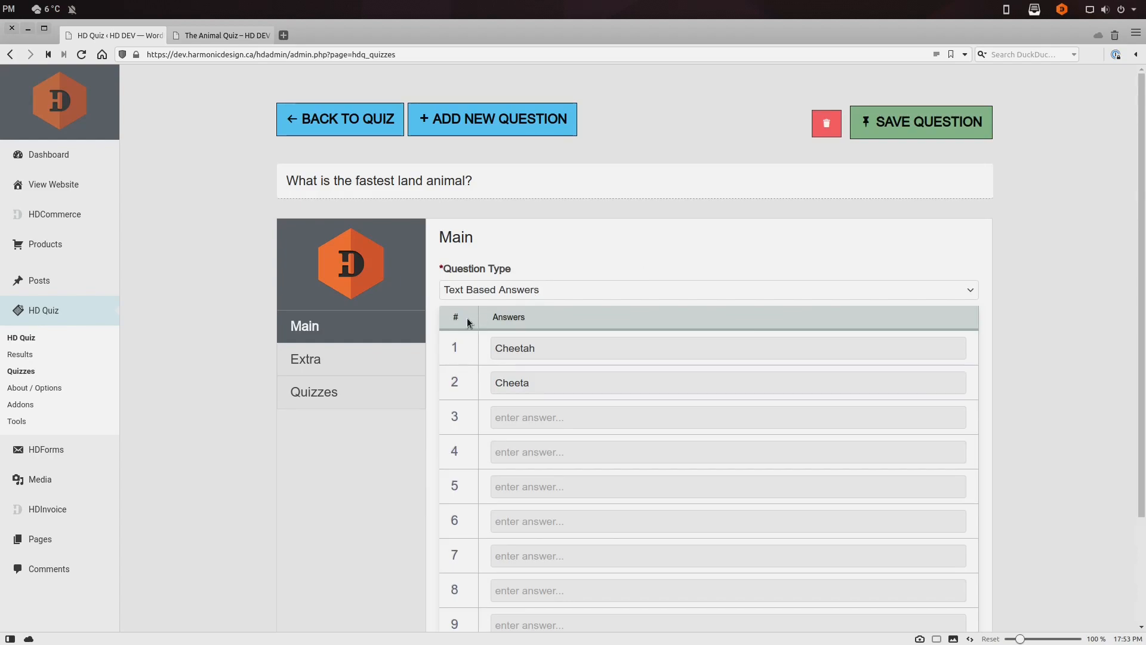
pyautogui.click(358, 365)
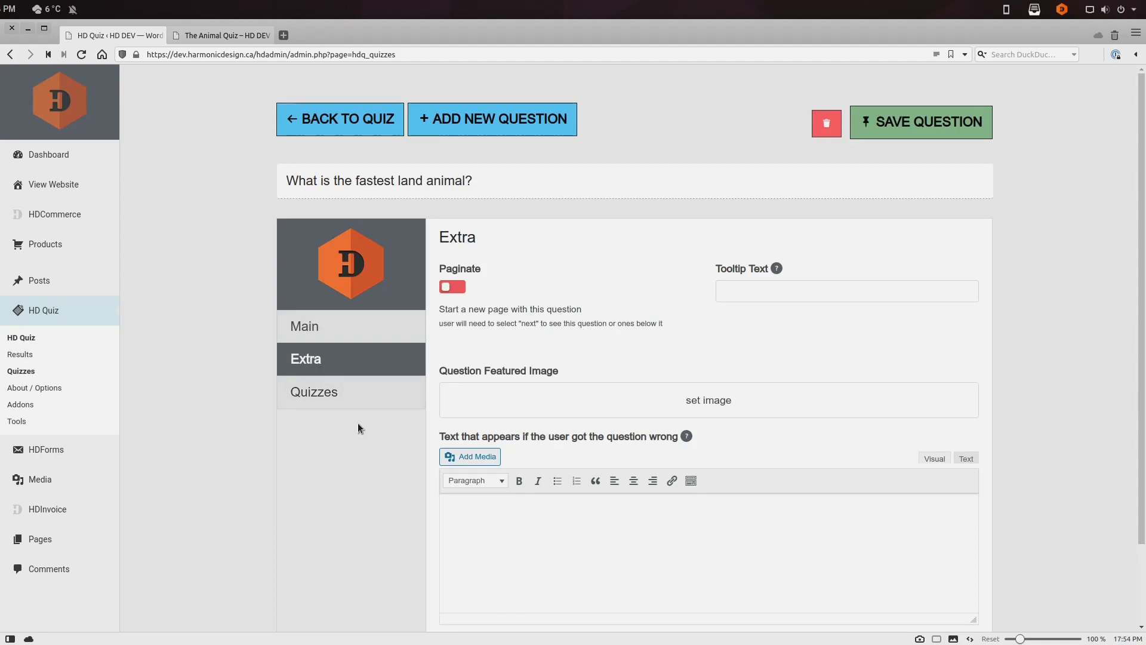
# Set the question's tooltip text to "The fastest land animal is not the fastest one of the sky"
pyautogui.click(755, 293)
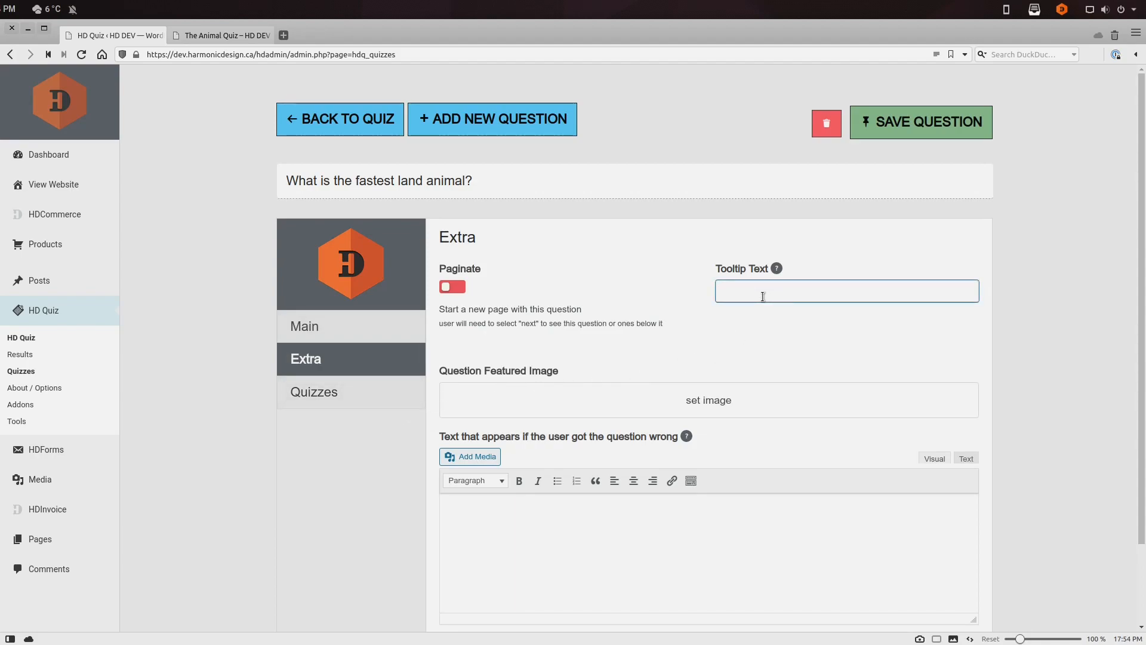
pyautogui.write('The fastest land animal is no')
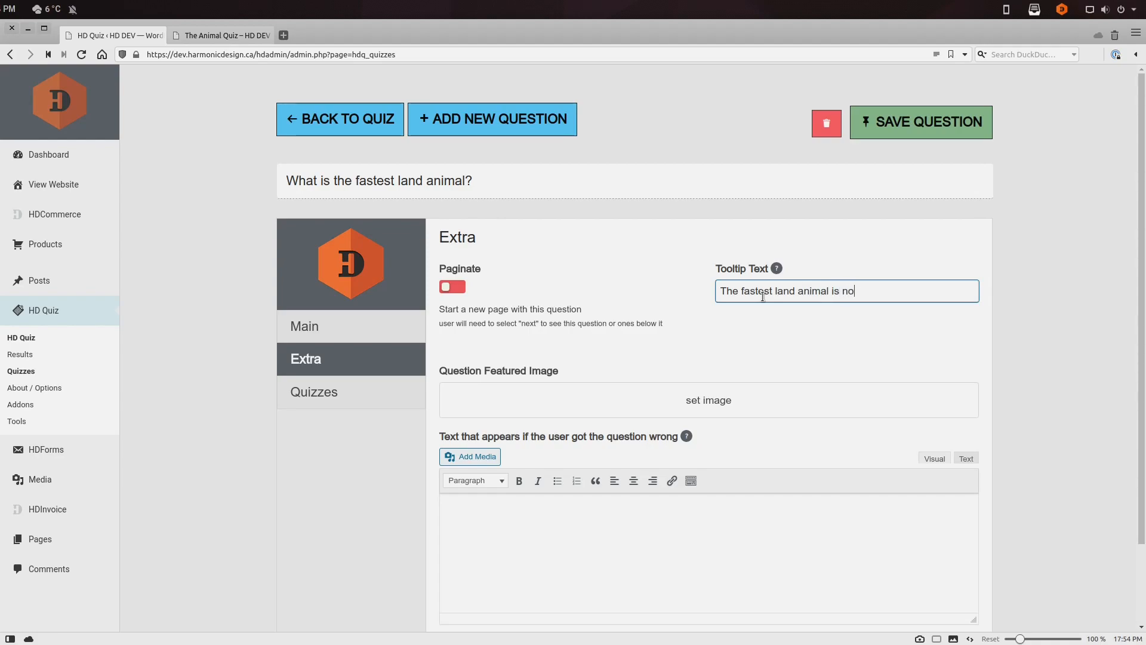
pyautogui.write('t the fasted one of the sky')
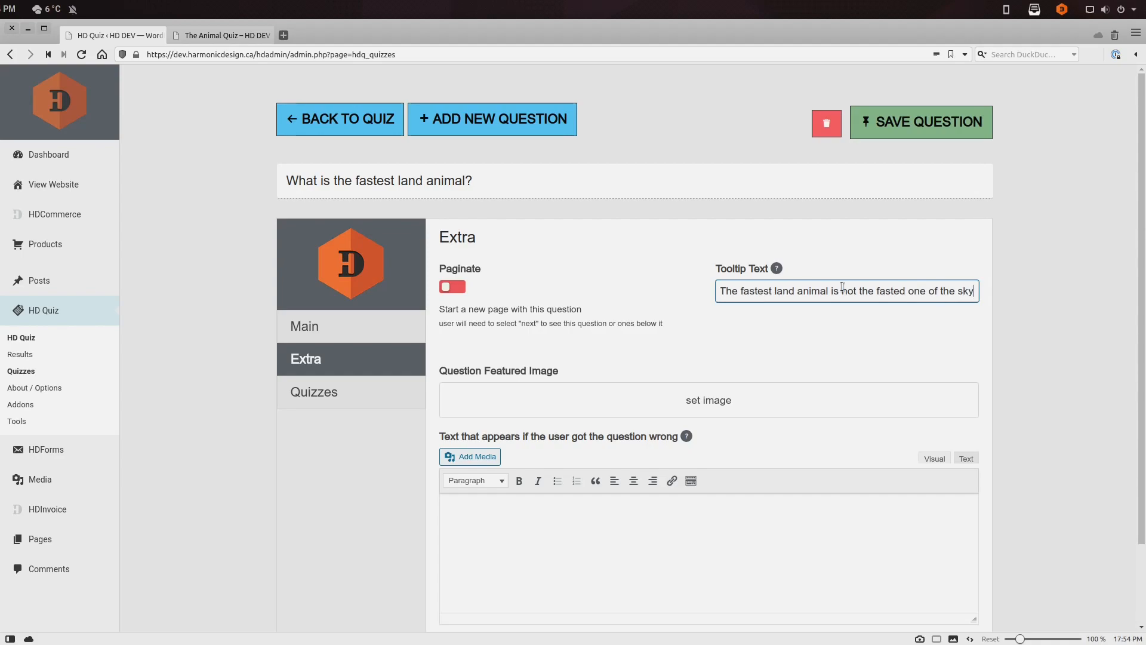
pyautogui.click(902, 292)
pyautogui.press('Delete')
pyautogui.write('st')
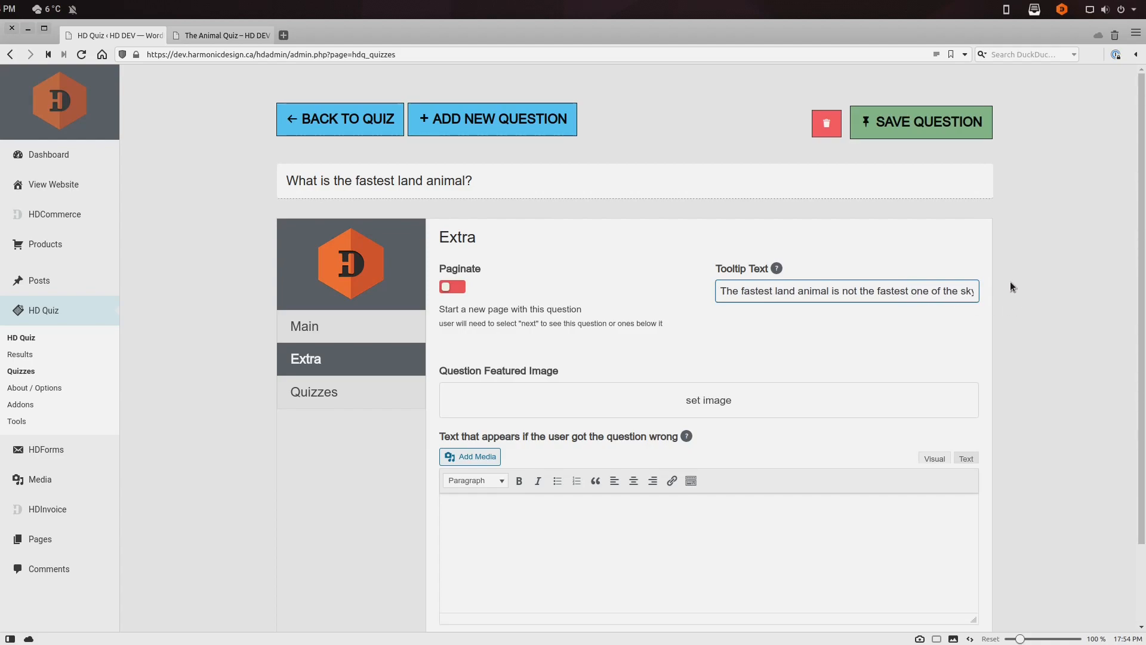
# View the example tooltip beside the tooltip setting and check question 1's heading on the published quiz
pyautogui.moveTo(782, 270)
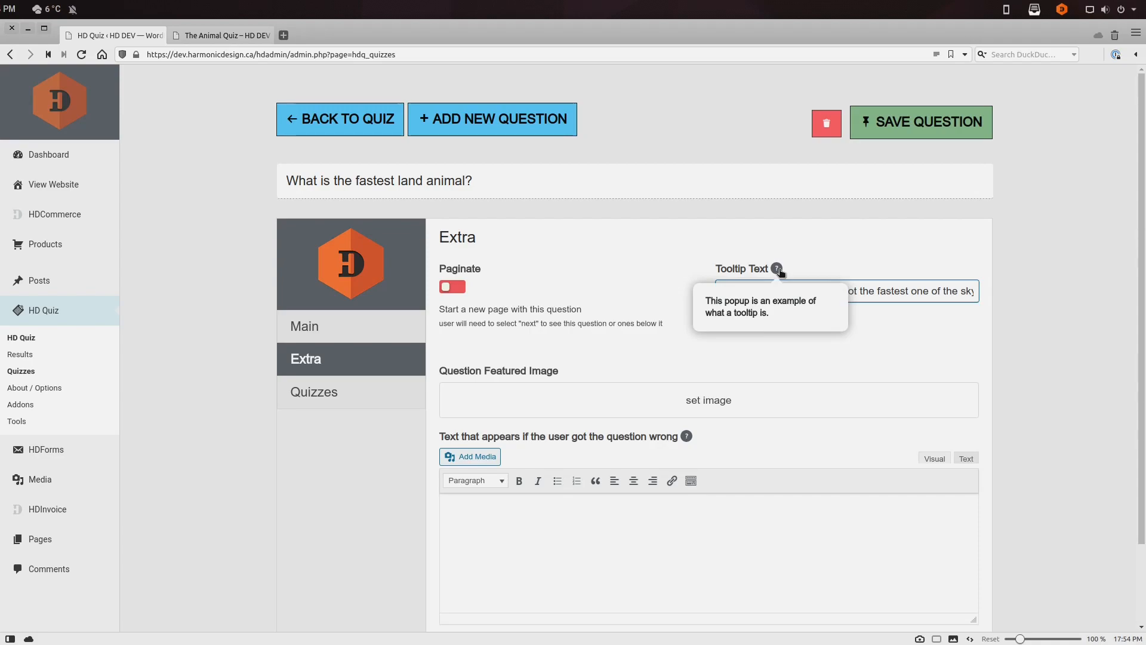
pyautogui.click(678, 307)
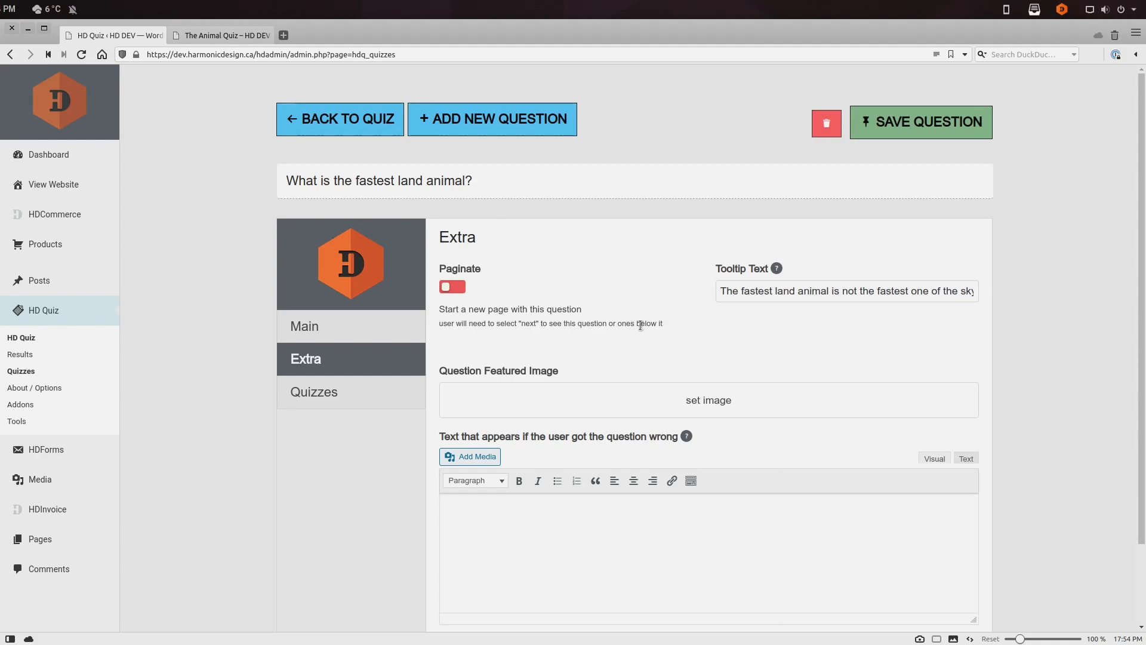
pyautogui.click(245, 36)
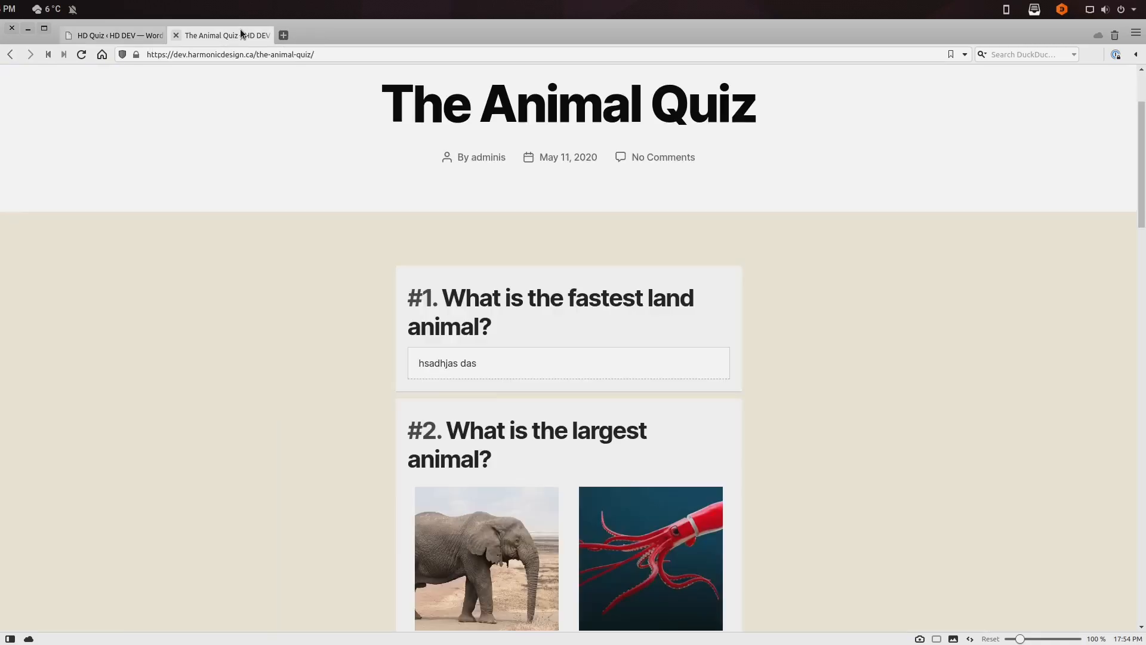
pyautogui.moveTo(420, 293); pyautogui.dragTo(506, 337)
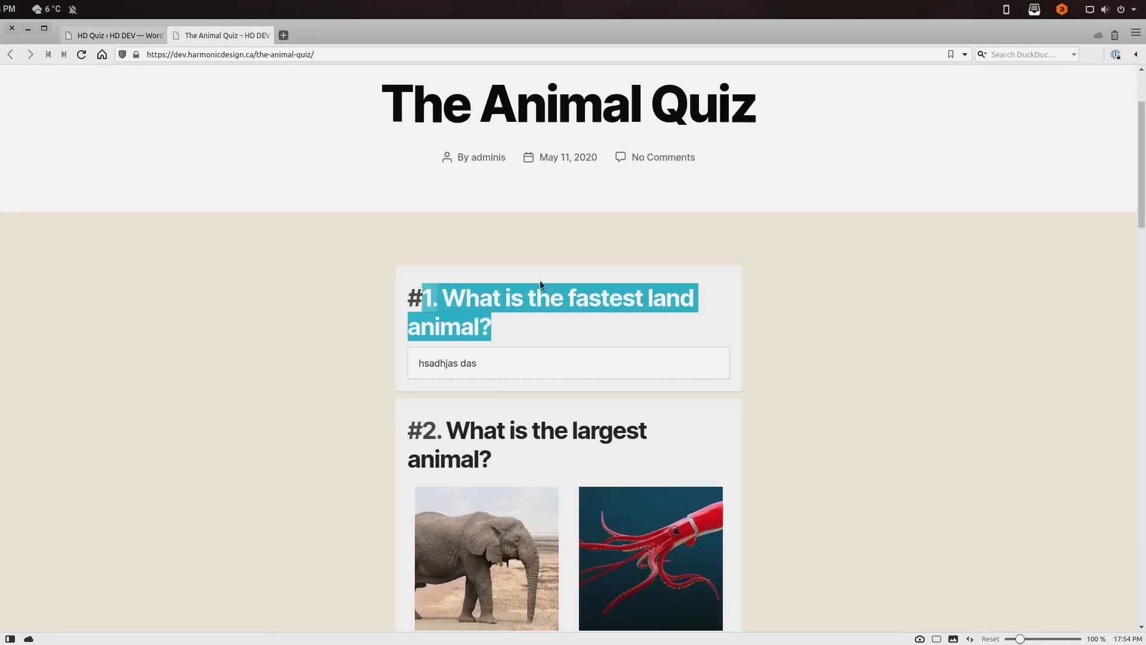
pyautogui.click(650, 304)
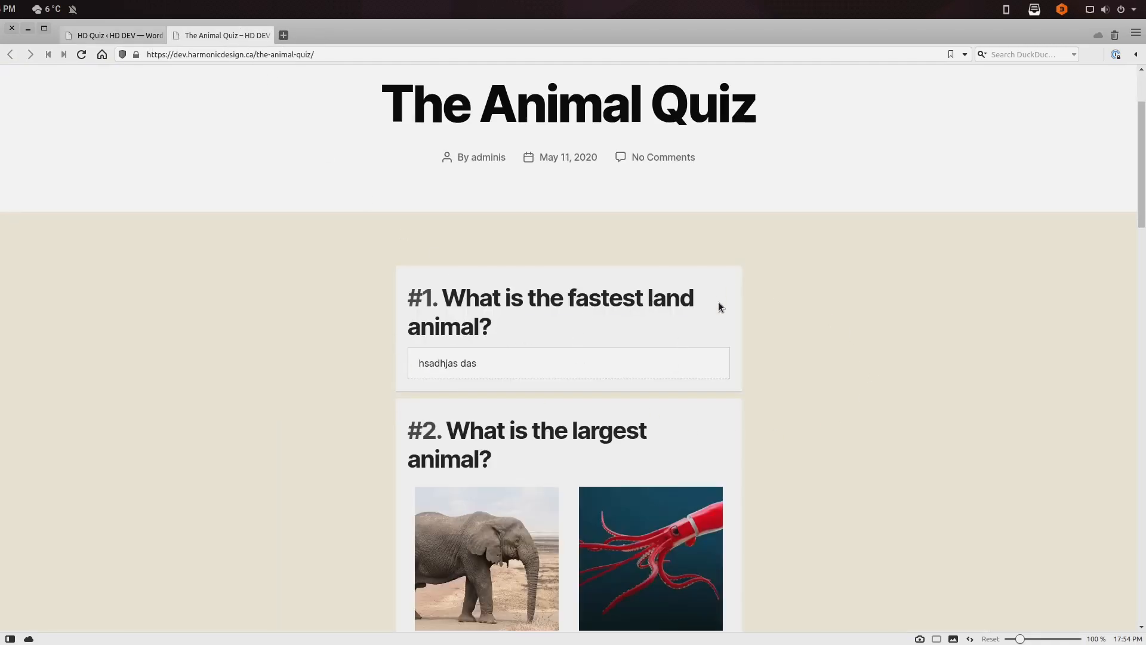
pyautogui.click(153, 35)
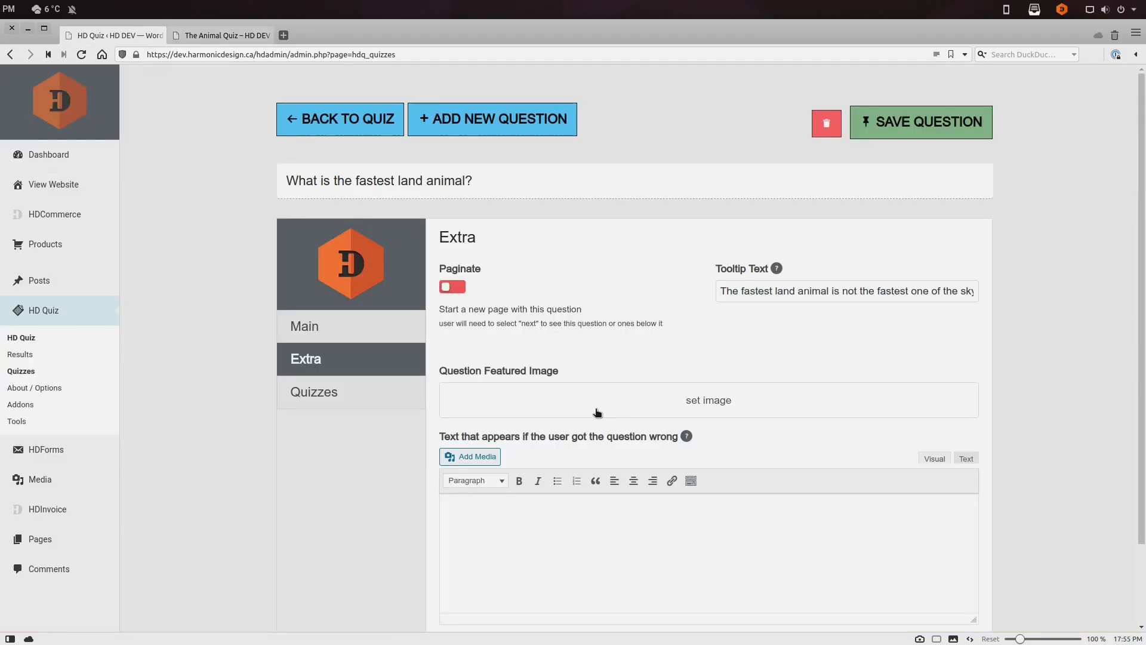
# Set megatron.jpg from the media library as the fastest land animal question's featured image
pyautogui.click(596, 410)
pyautogui.click(648, 205)
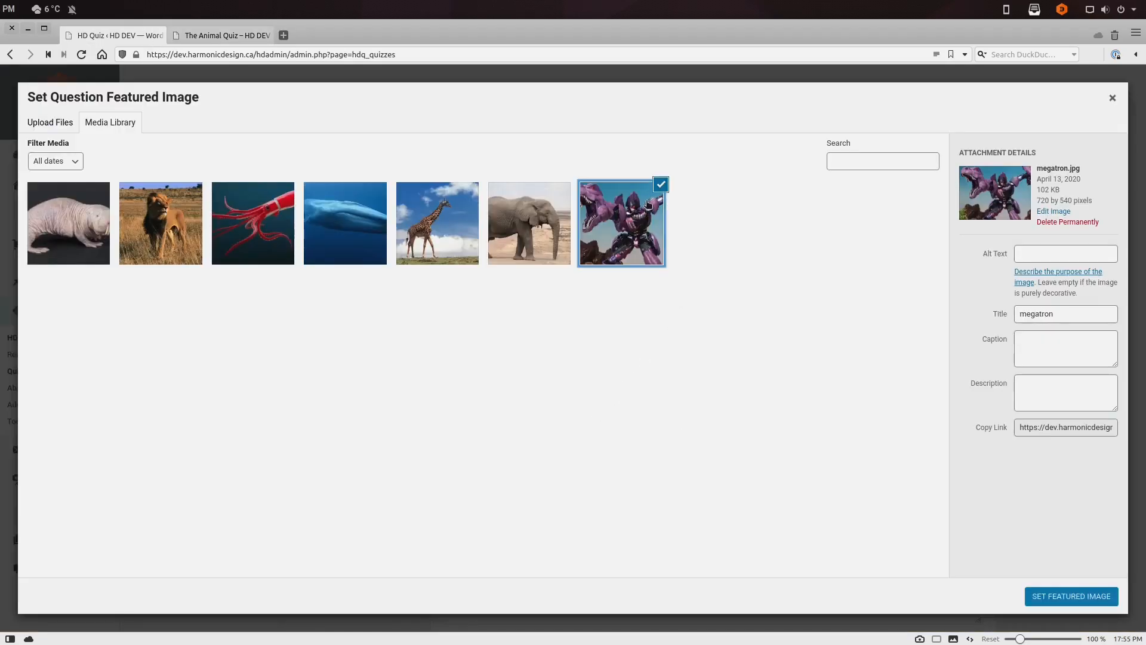
pyautogui.click(1100, 594)
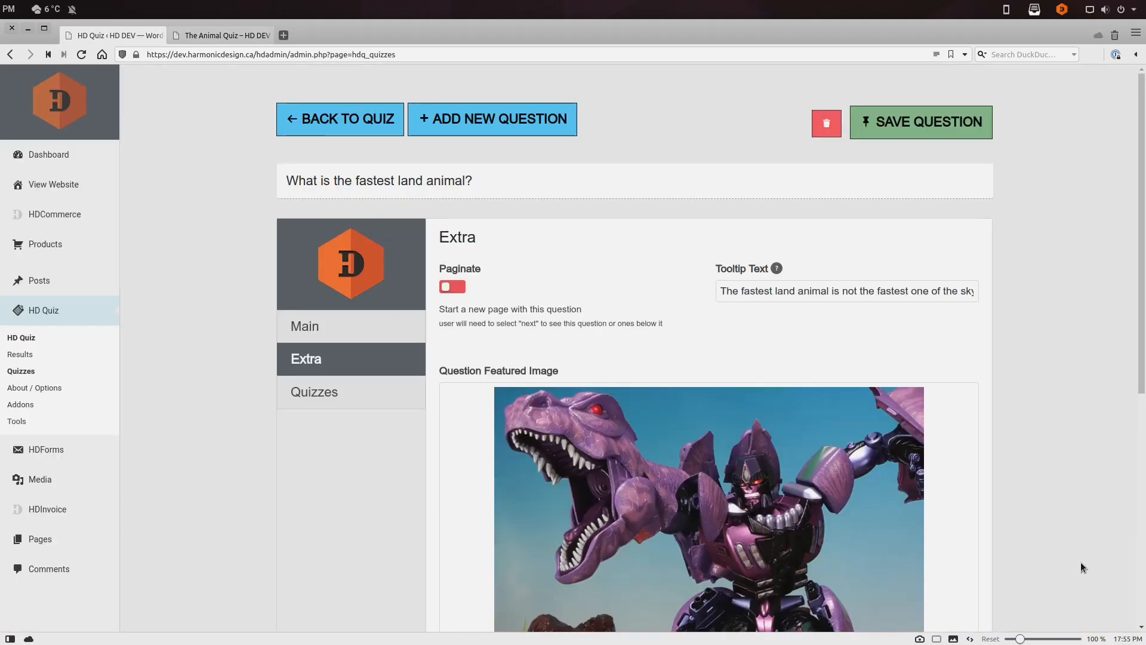
pyautogui.scroll(-1, 966, 427)
pyautogui.scroll(-4, 966, 428)
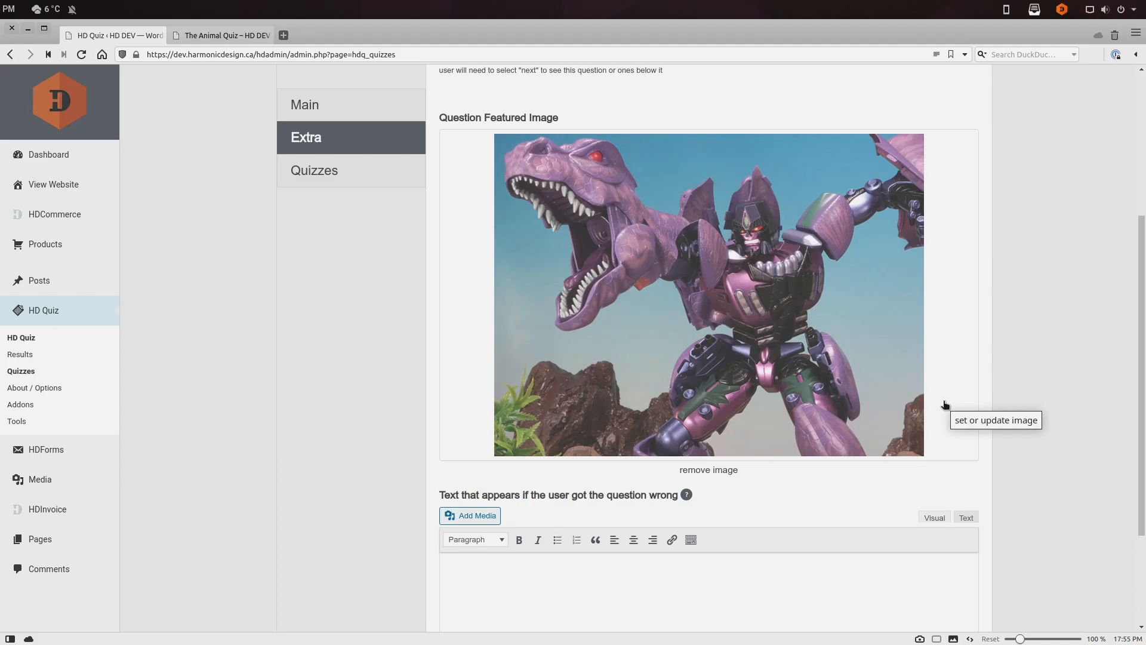
pyautogui.scroll(-2, 381, 289)
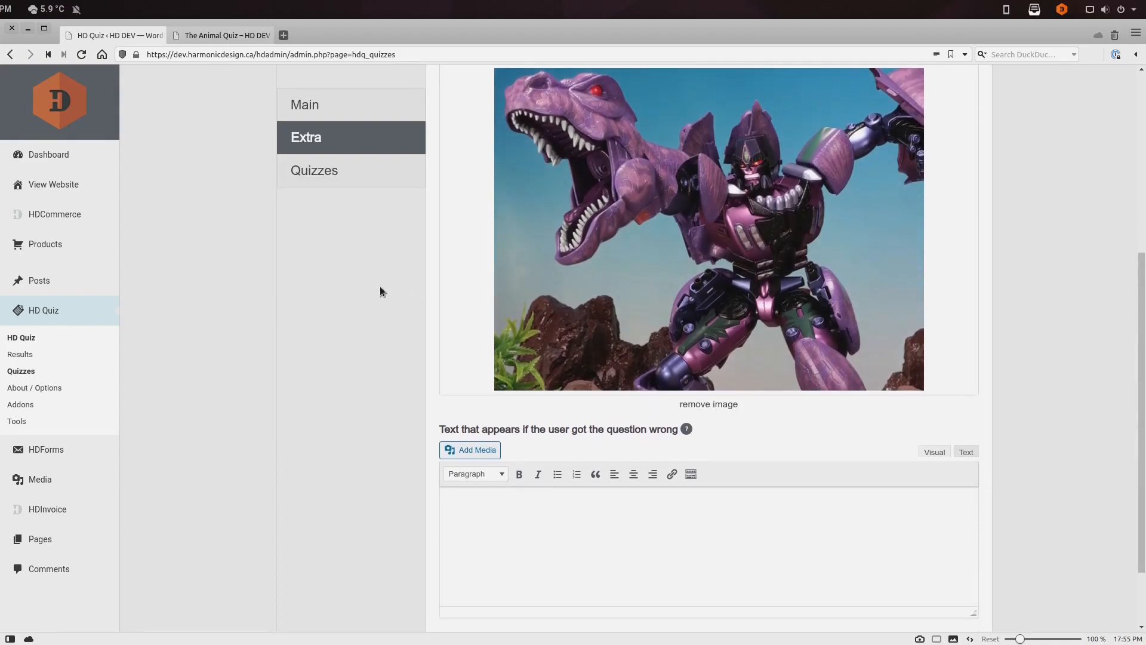
# Clear the test answer to question 1 on the published quiz
pyautogui.moveTo(438, 368); pyautogui.dragTo(680, 377)
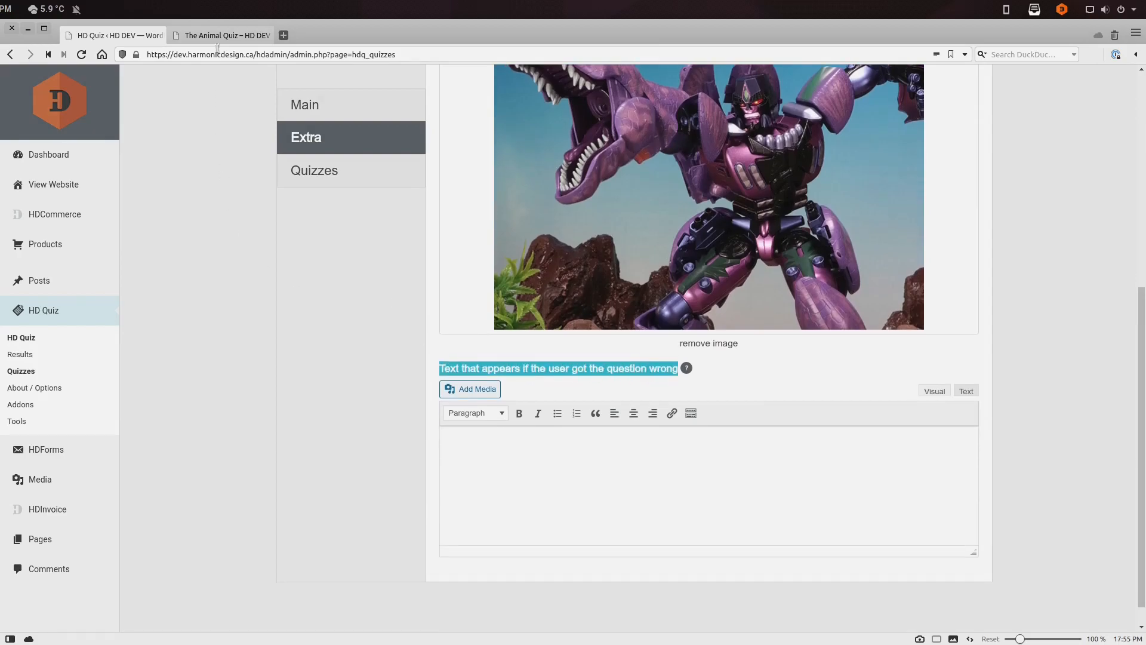
pyautogui.click(221, 35)
pyautogui.scroll(-1, 307, 330)
pyautogui.tripleClick(513, 299)
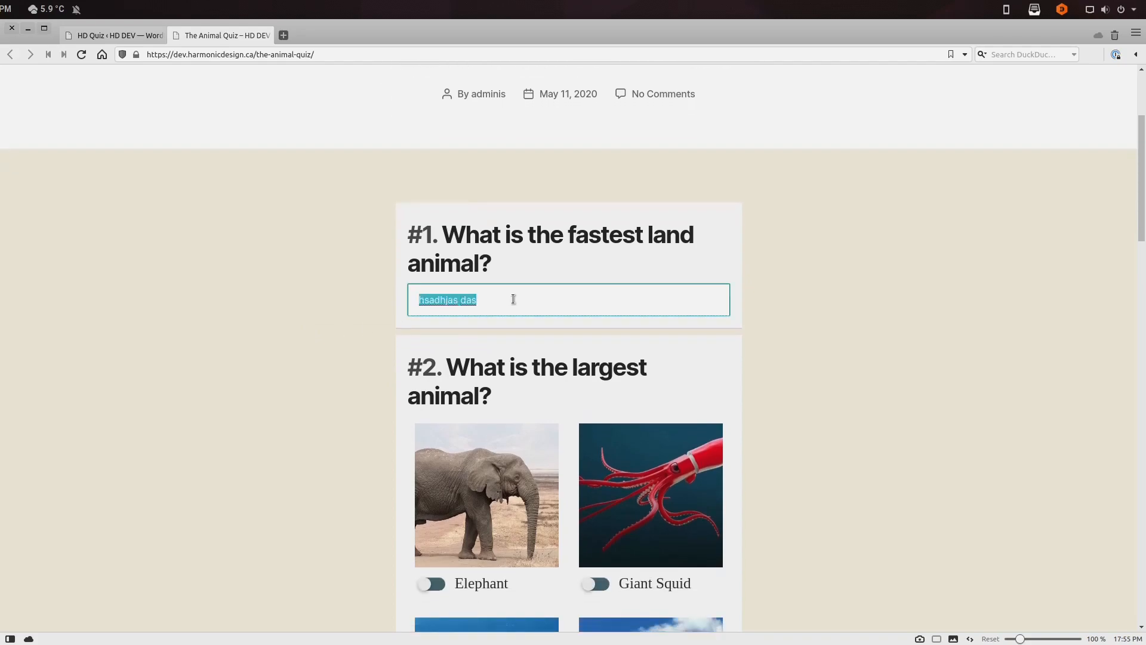
pyautogui.press('BackSpace')
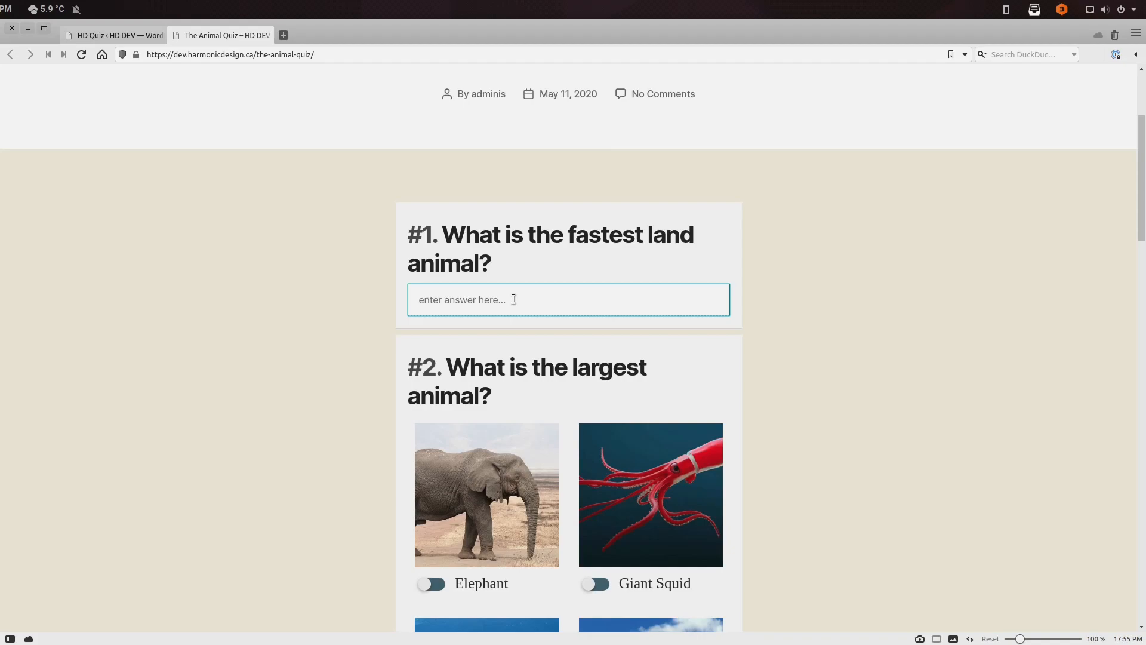
# Set the question's wrong-answer text to "The cheetah is the fastest land animal and can run up to speeds of 40km/h"
pyautogui.click(117, 35)
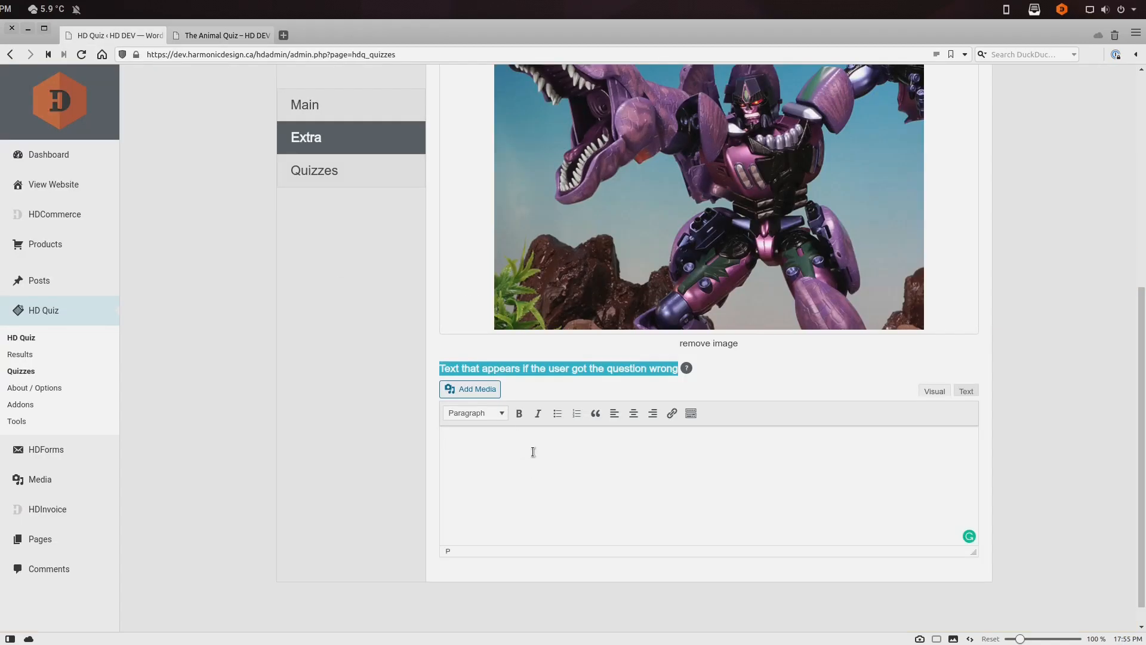
pyautogui.write('he cheesah is the fastest land animal and can run up to speed')
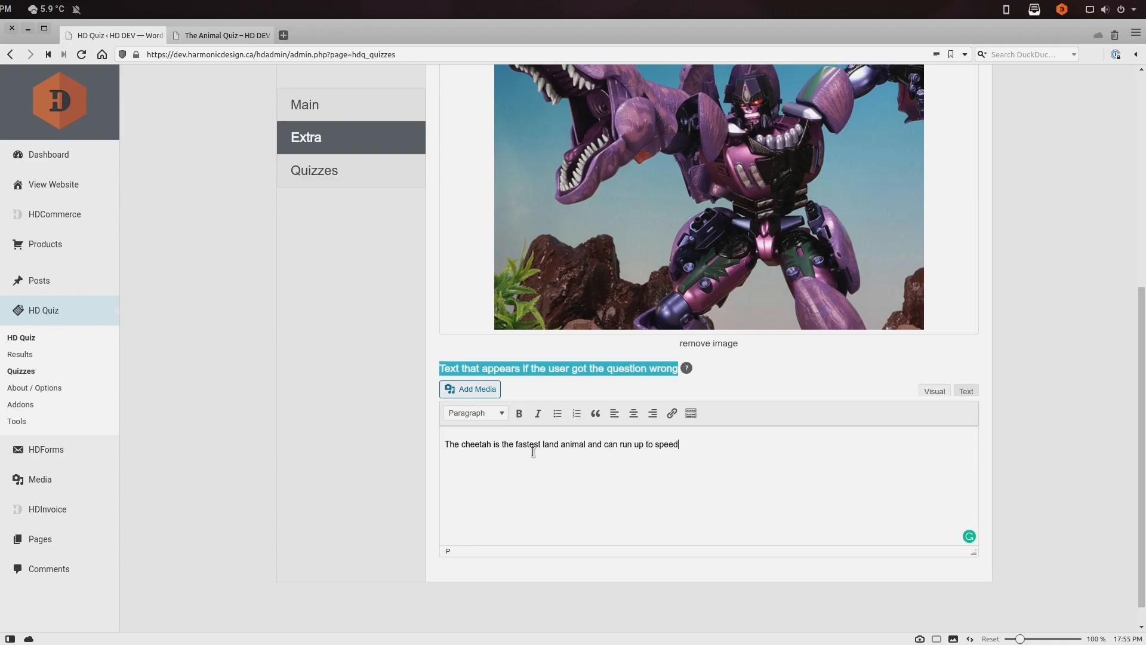
pyautogui.write('s of 40k')
pyautogui.click(385, 420)
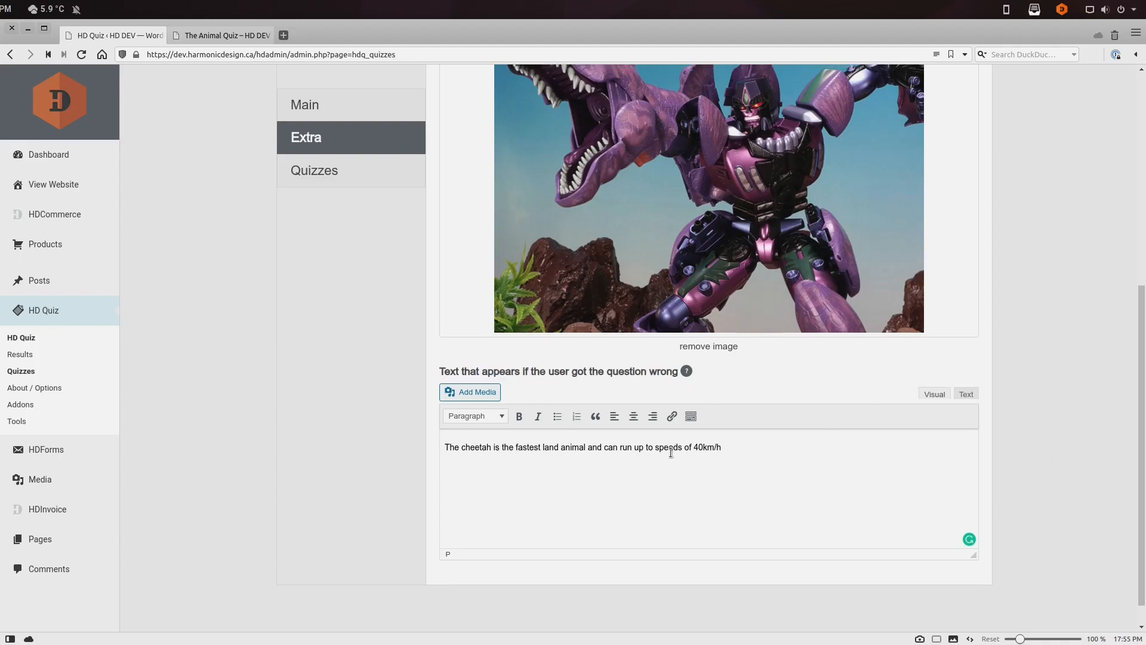
# Review the question's extra settings, save the question, and return to the published quiz
pyautogui.scroll(5, 671, 452)
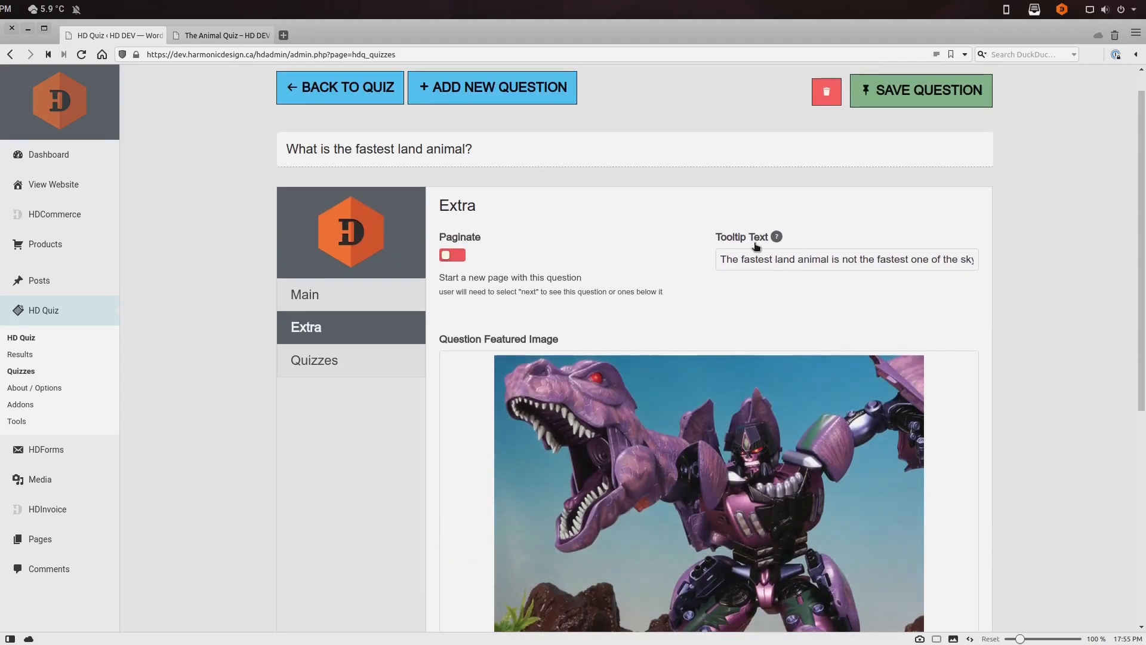
pyautogui.scroll(-3, 753, 237)
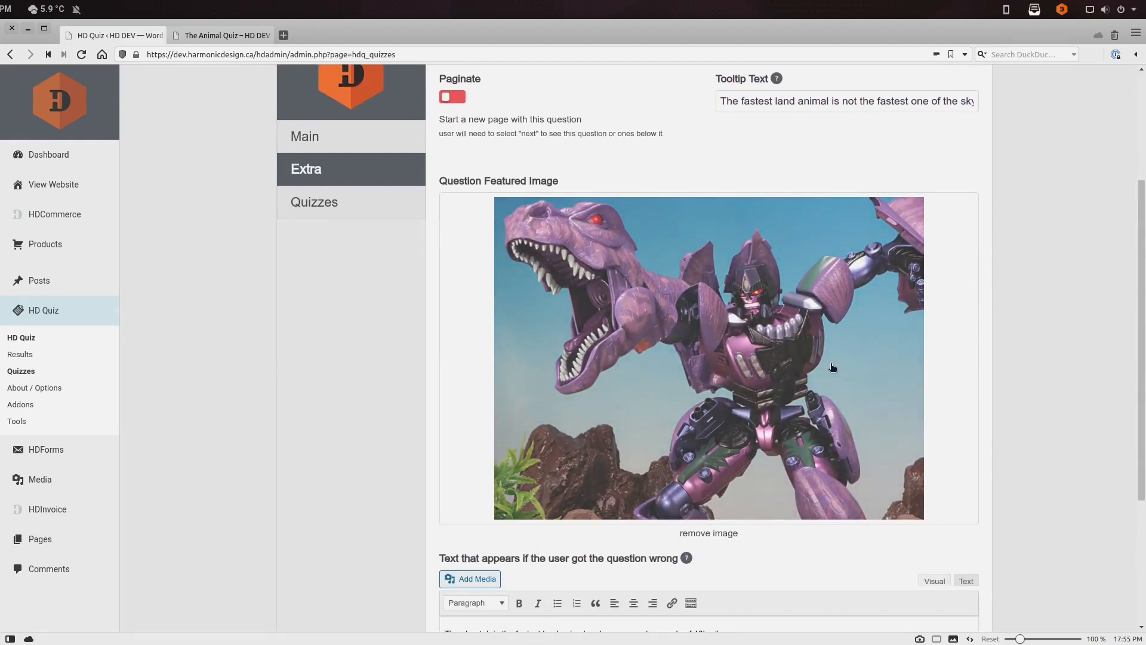
pyautogui.scroll(-3, 721, 342)
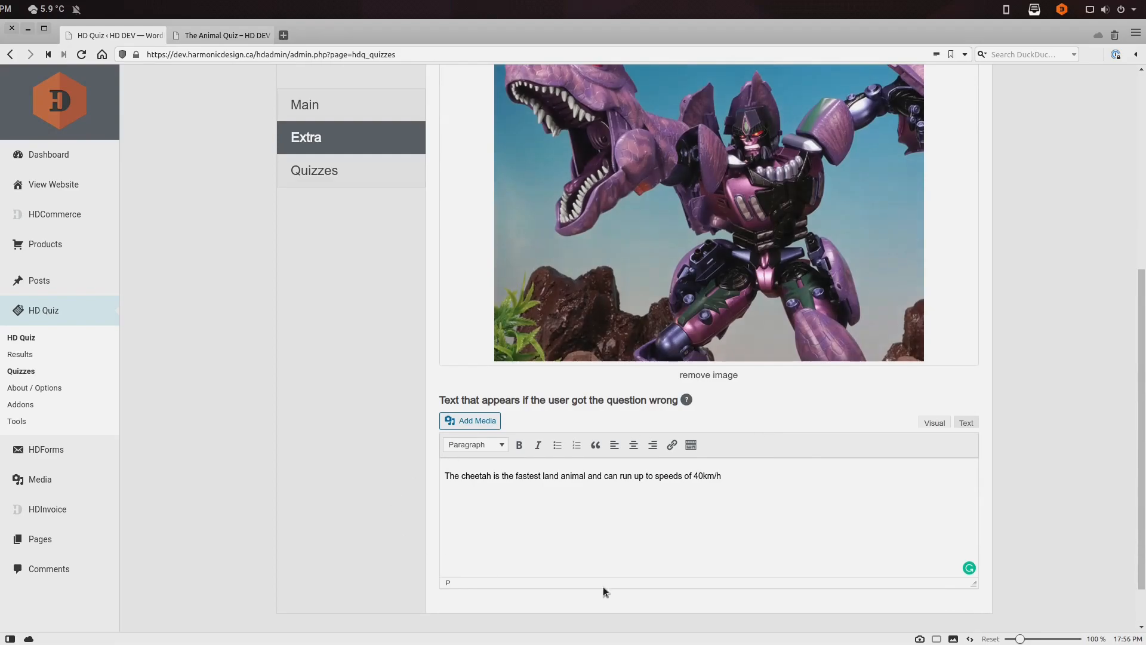
pyautogui.scroll(8, 836, 499)
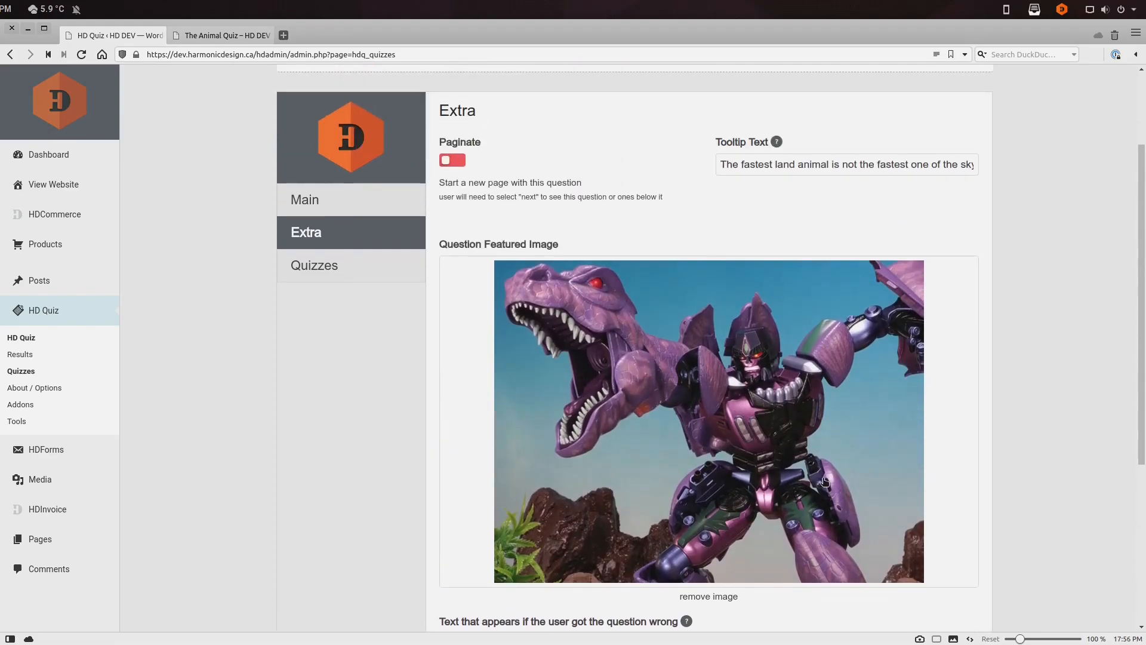
pyautogui.click(910, 125)
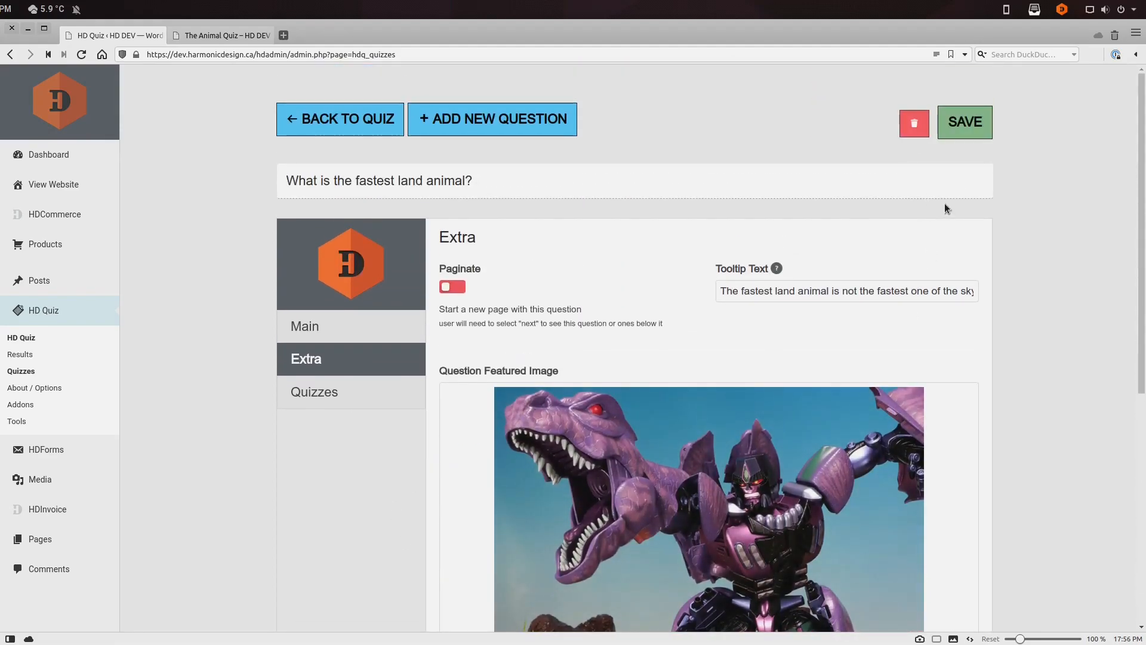
pyautogui.click(254, 37)
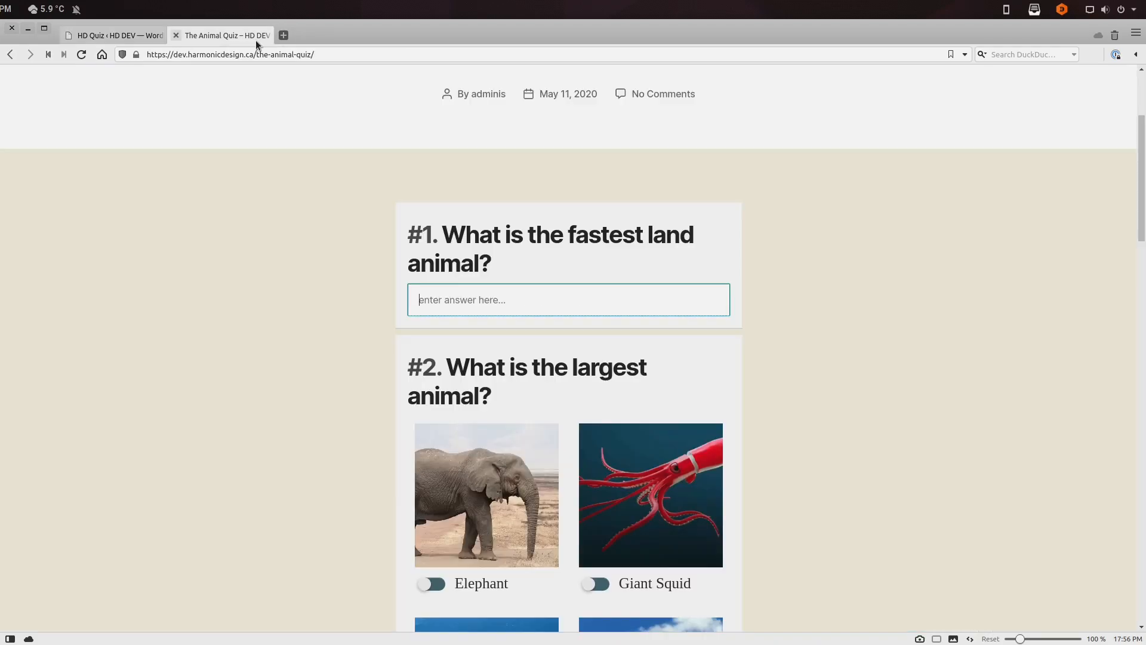
# Reload the published quiz, check question 1's tooltip, and answer that question with "horse"
pyautogui.press('F5')
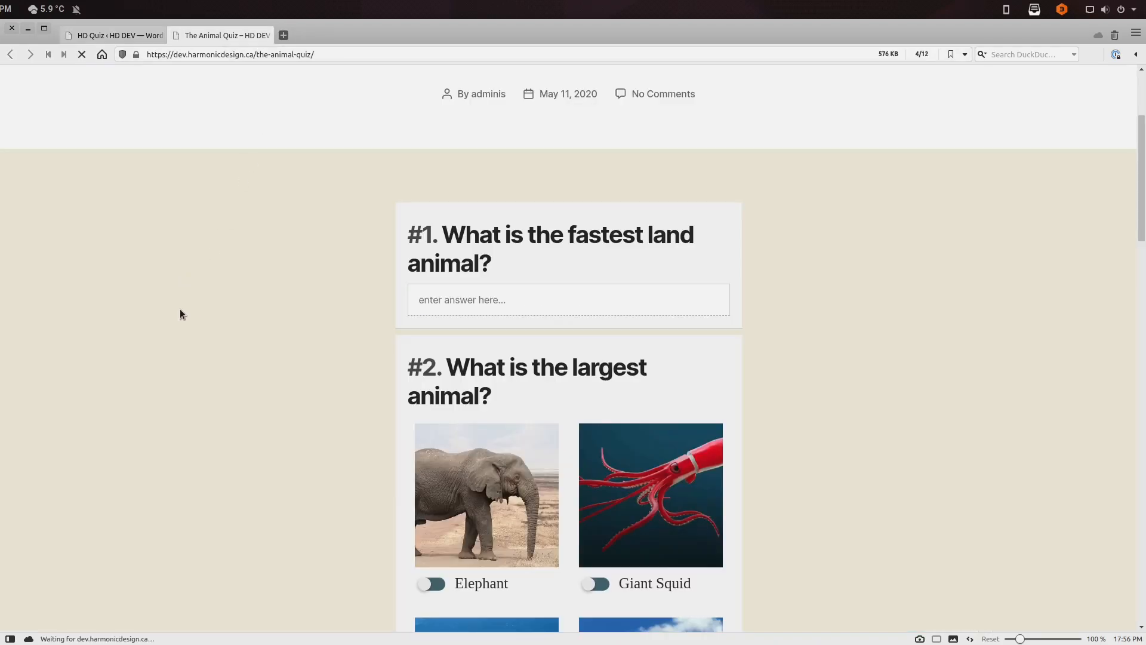
pyautogui.scroll(-3, 261, 263)
pyautogui.click(448, 408)
pyautogui.scroll(2, 735, 369)
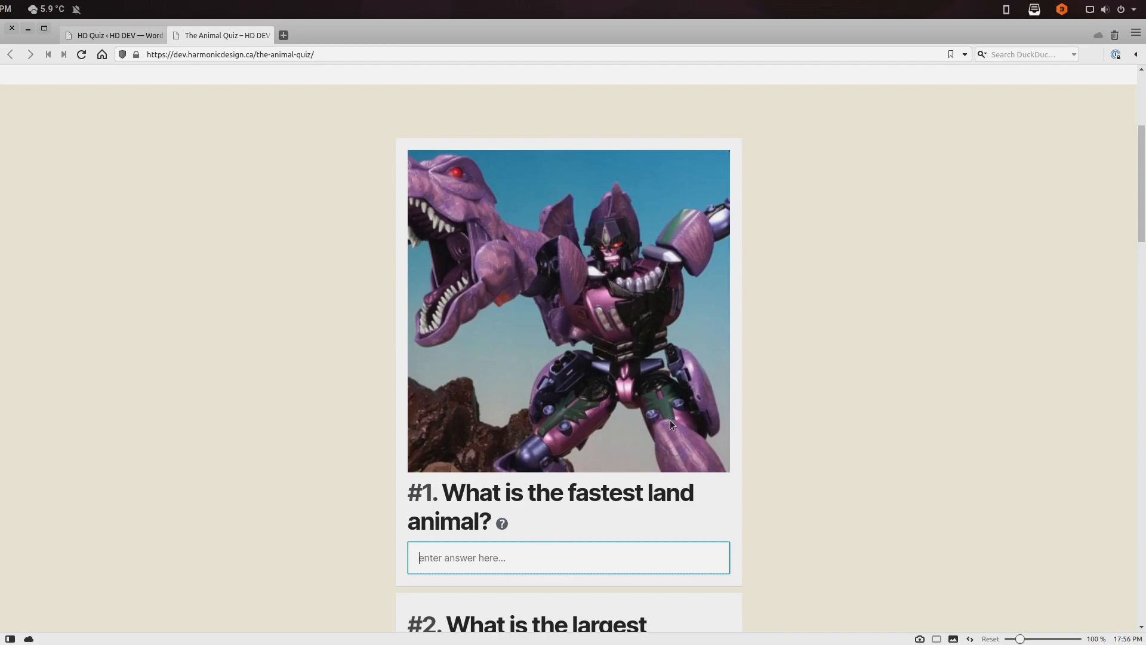
pyautogui.moveTo(503, 525)
pyautogui.write('horse')
pyautogui.click(285, 510)
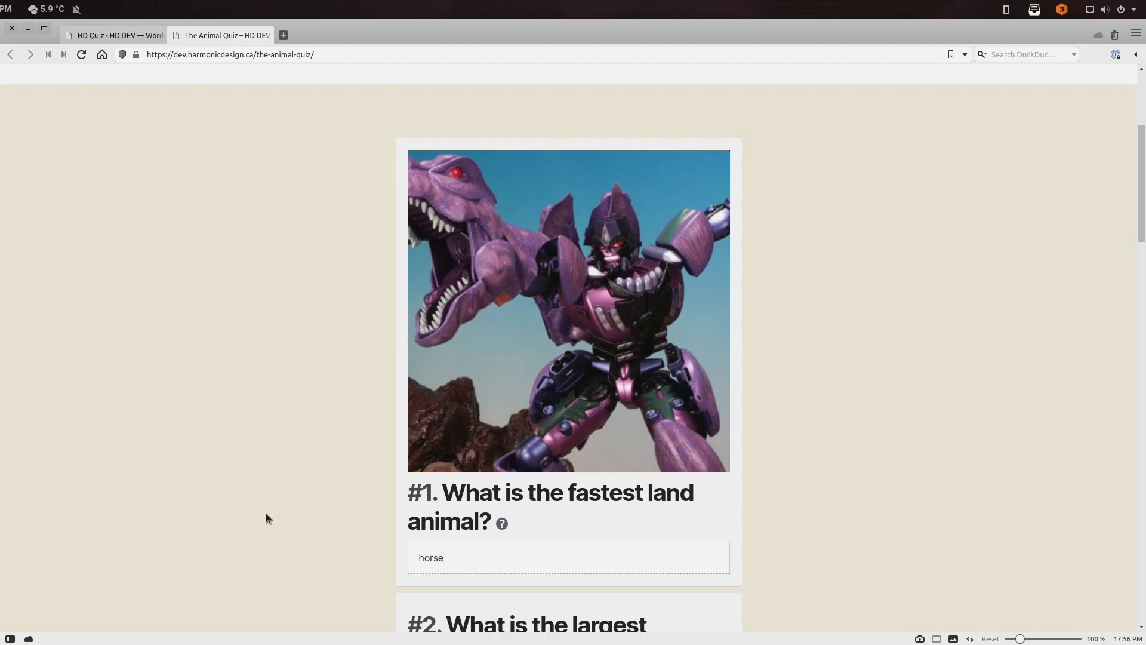
# Answer Blue Whale for the largest animal and Dogs for the domesticated animal, and finish the quiz
pyautogui.scroll(-8, 275, 492)
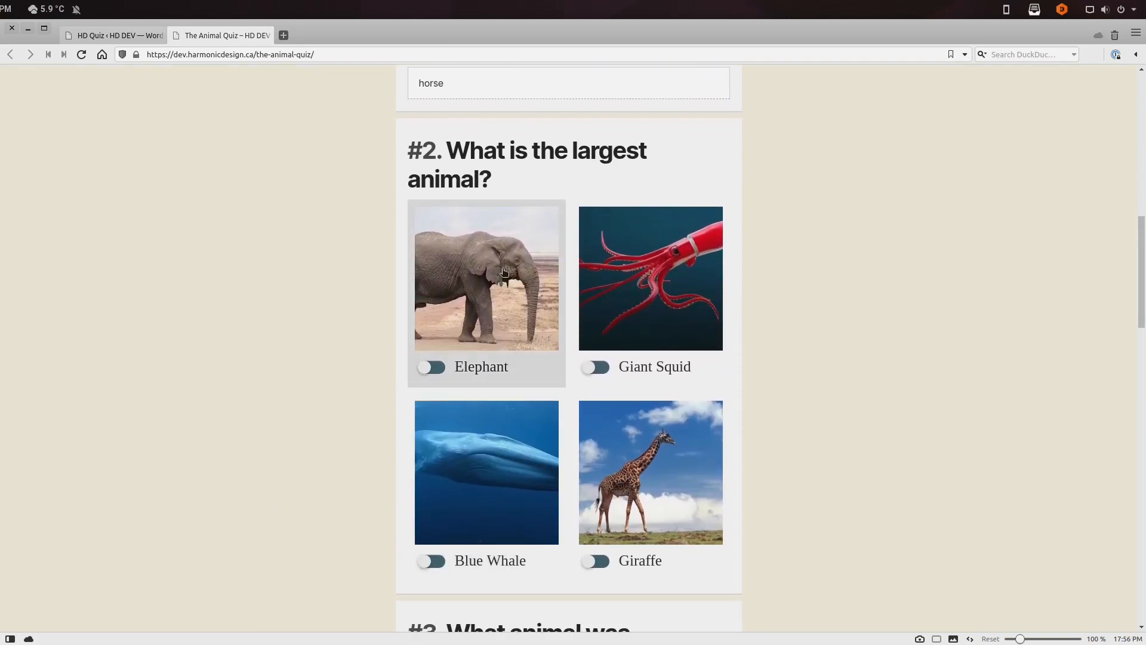
pyautogui.click(446, 441)
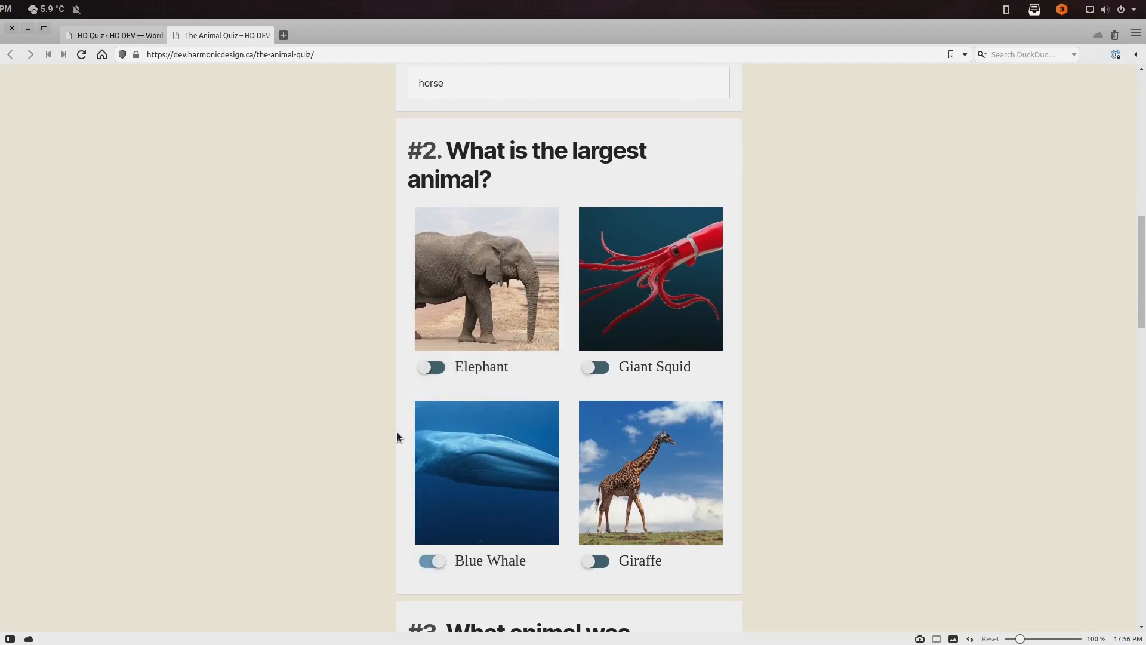
pyautogui.scroll(-6, 396, 435)
pyautogui.click(481, 359)
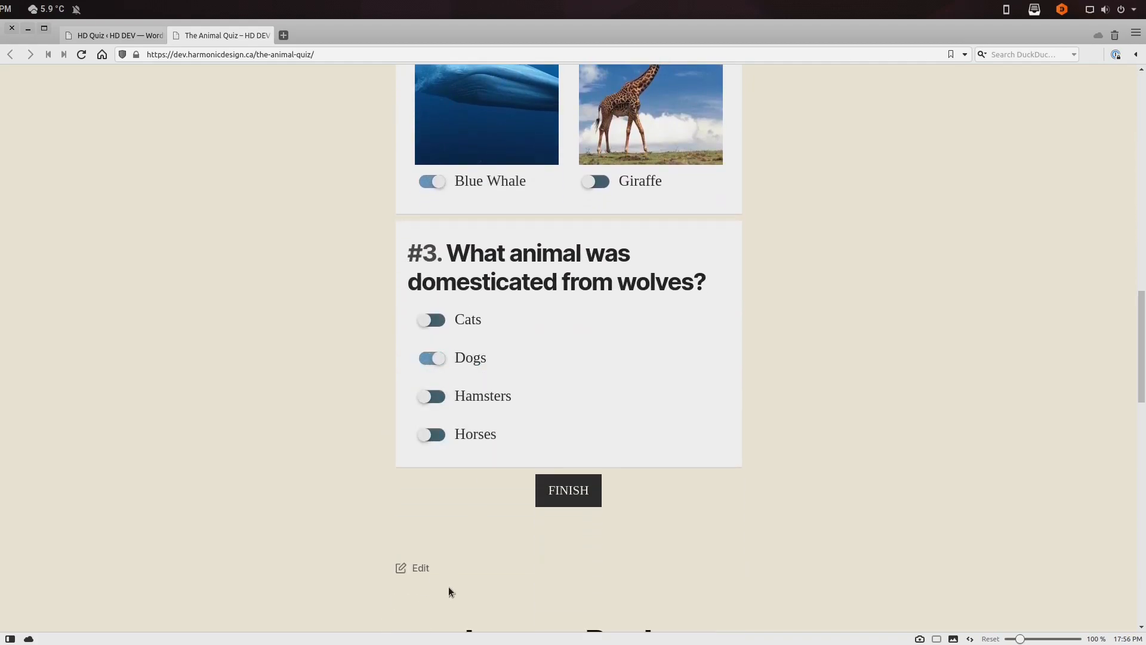
pyautogui.click(562, 504)
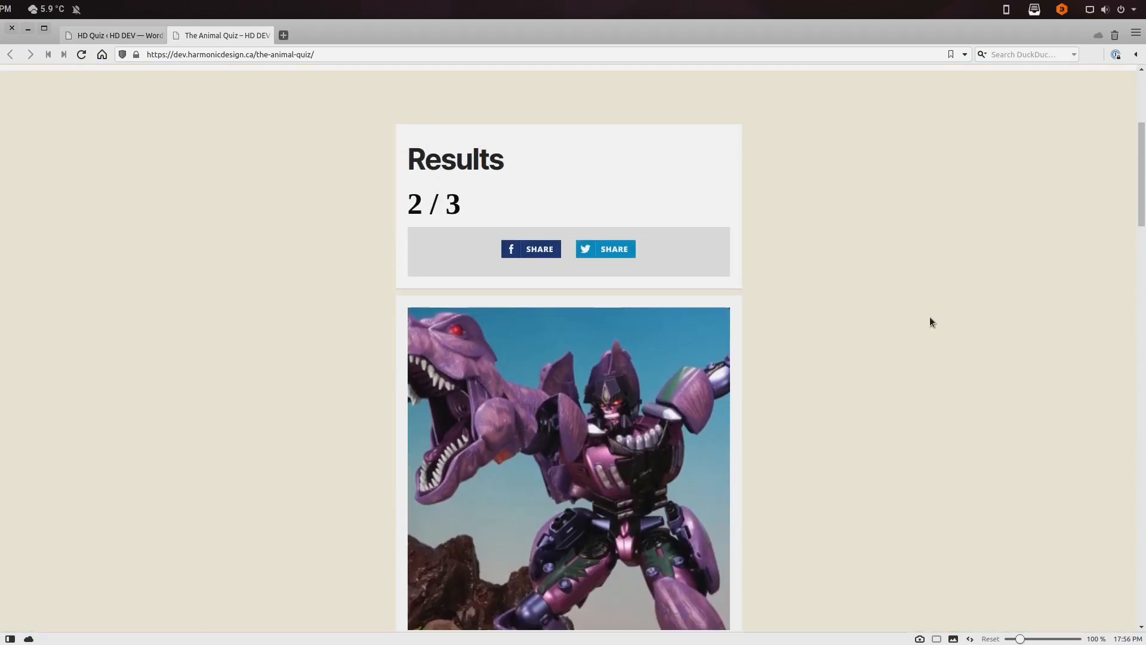
# Examine the quiz score, the wrong-answer text under question 1, and the answer highlighting on questions 2 and 3
pyautogui.moveTo(412, 209); pyautogui.dragTo(437, 209)
pyautogui.click(439, 210)
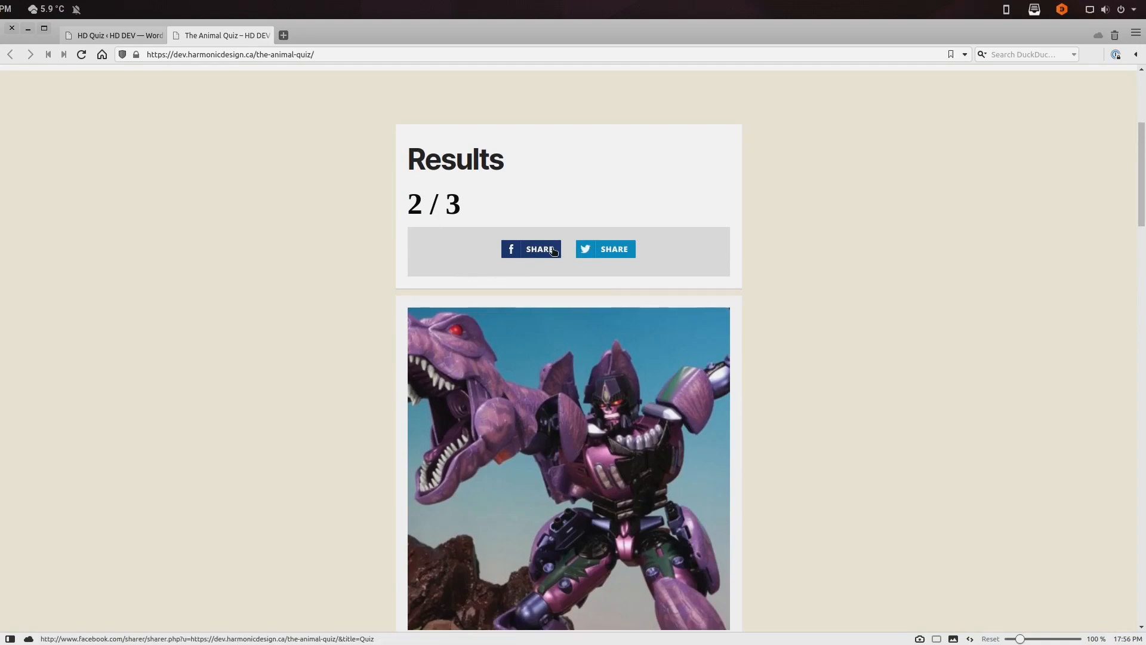
pyautogui.scroll(-3, 640, 286)
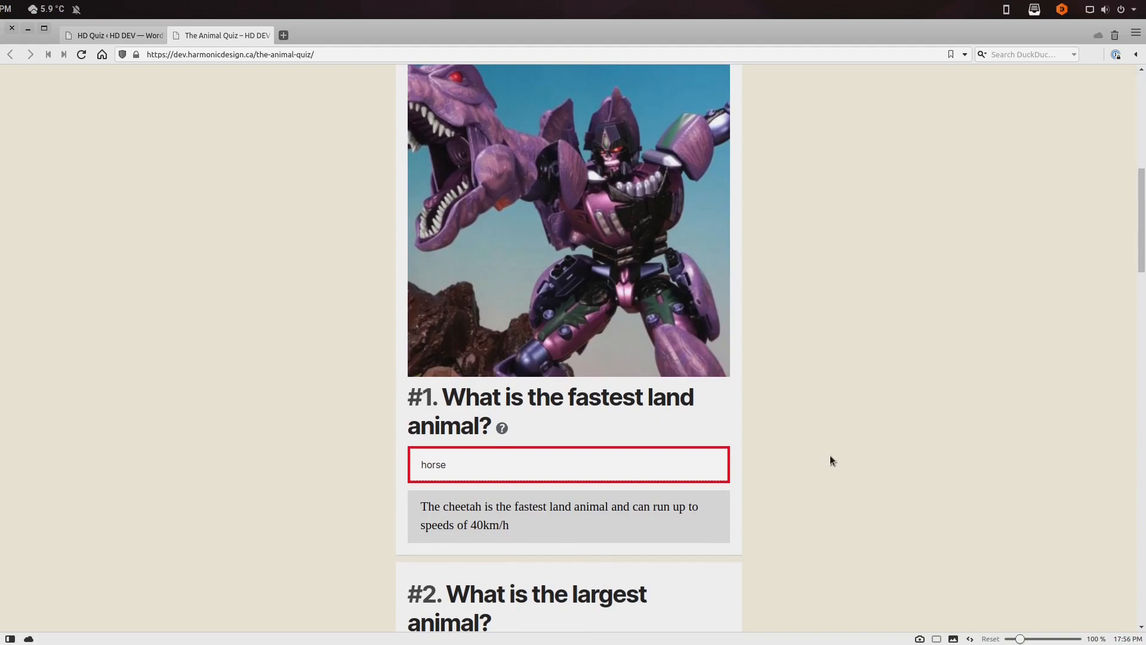
pyautogui.moveTo(442, 466); pyautogui.dragTo(423, 468)
pyautogui.moveTo(420, 506); pyautogui.dragTo(515, 530)
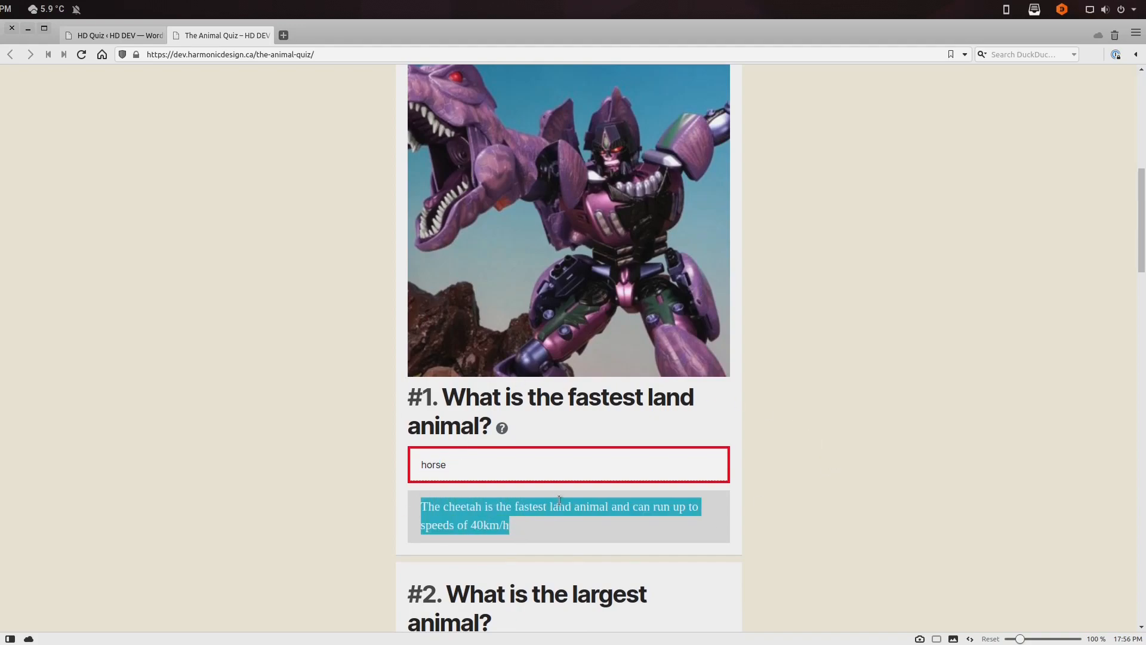
pyautogui.click(567, 536)
pyautogui.scroll(-6, 567, 536)
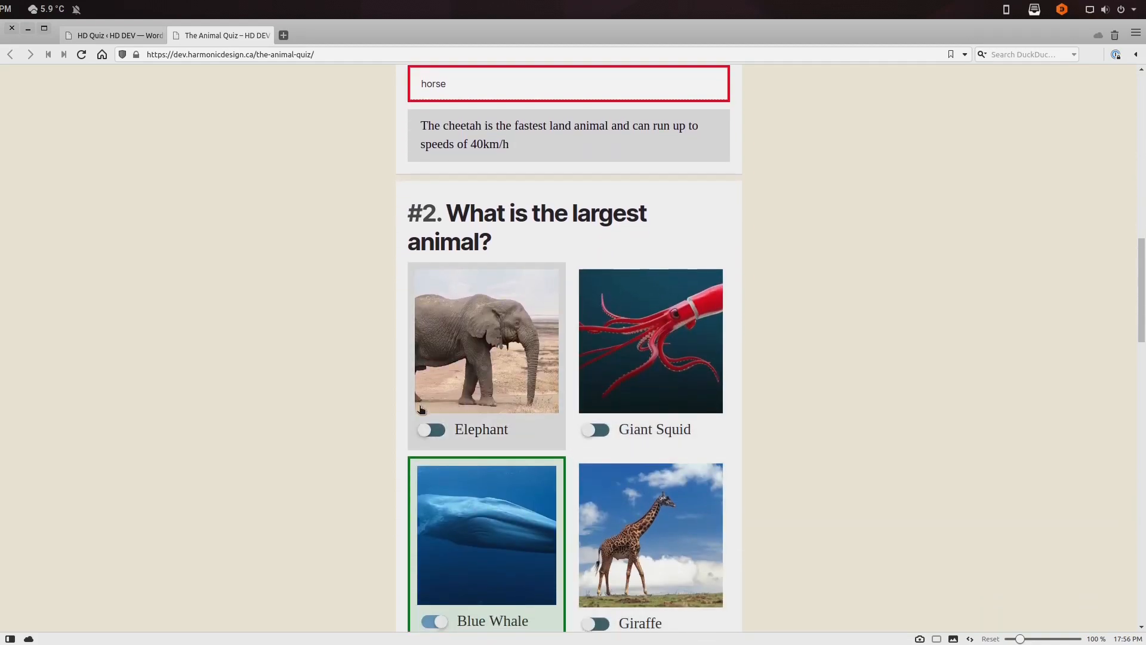
pyautogui.scroll(-2, 418, 418)
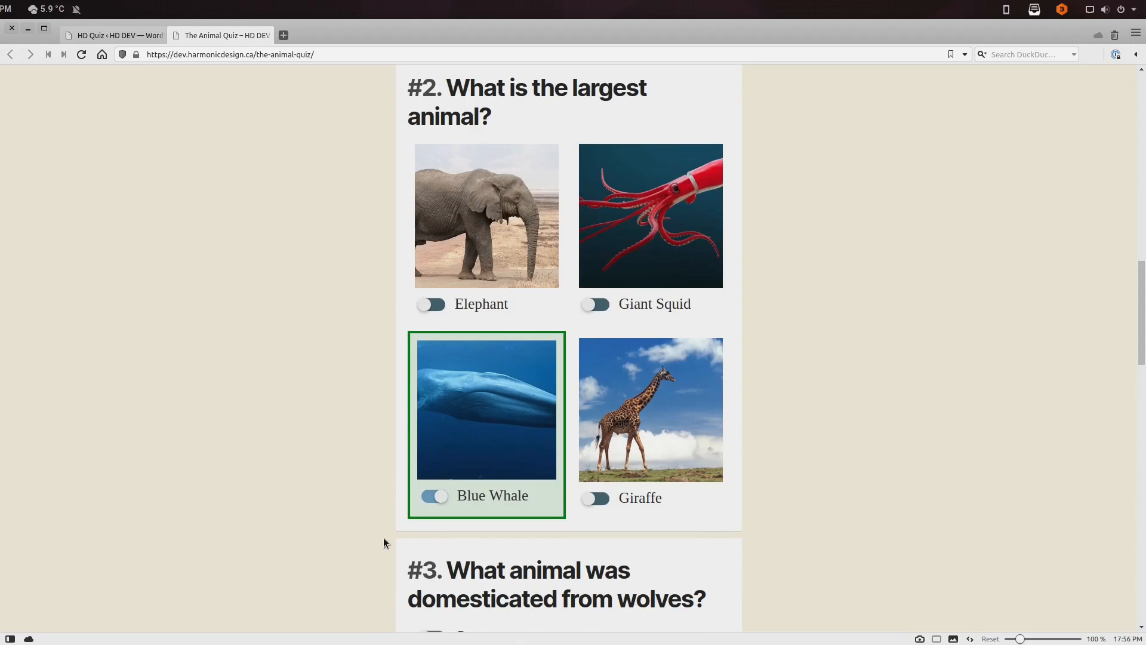
pyautogui.scroll(-5, 349, 489)
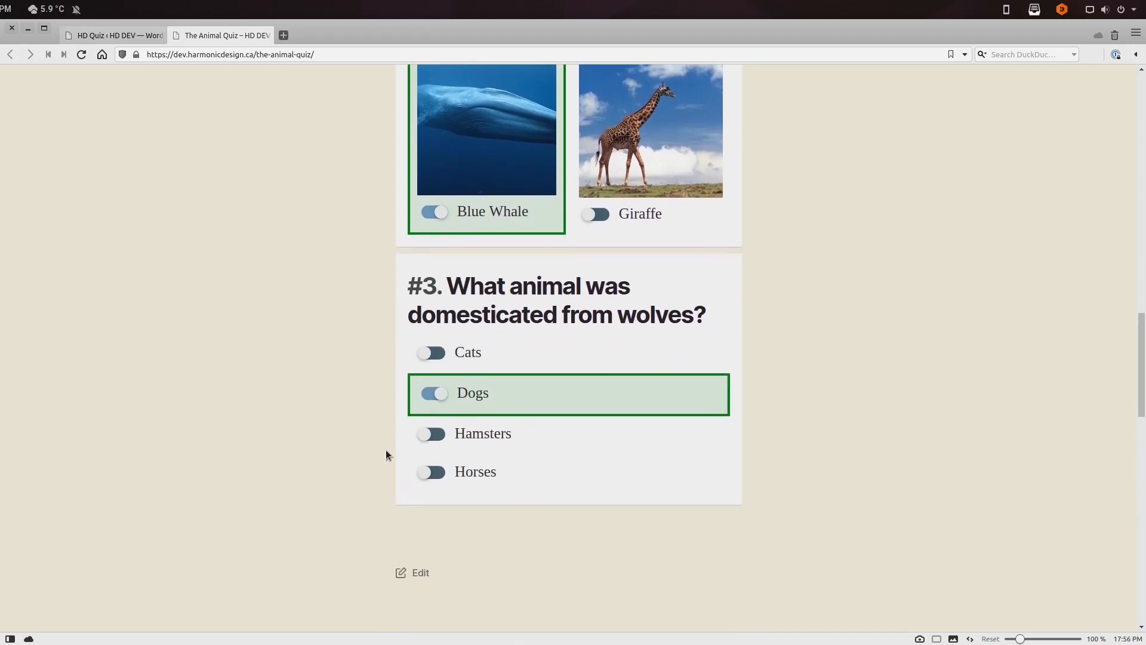
pyautogui.scroll(7, 557, 438)
pyautogui.scroll(10, 561, 441)
# Return from the question editor to the Animals quiz and open its quiz settings
pyautogui.click(104, 37)
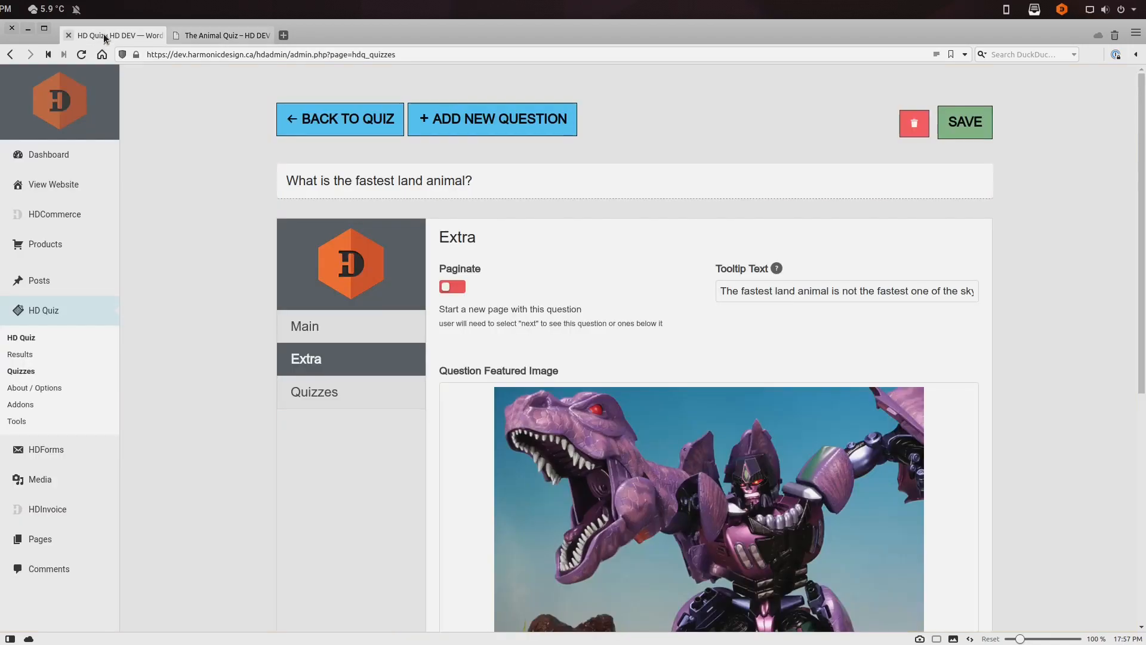
pyautogui.click(312, 134)
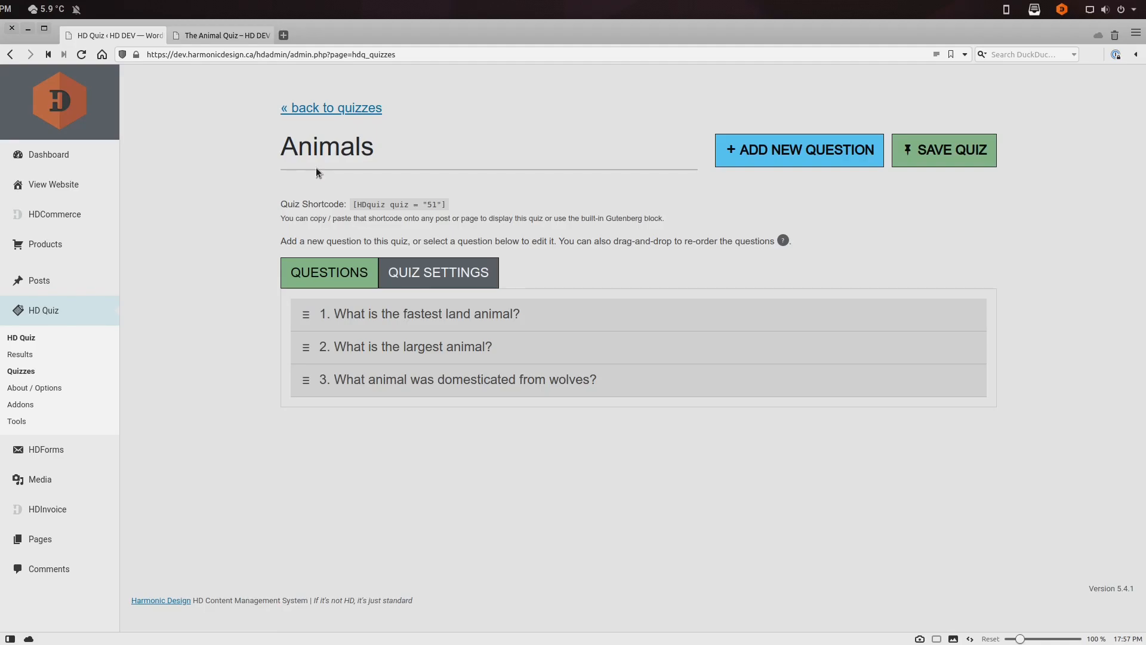
pyautogui.click(429, 273)
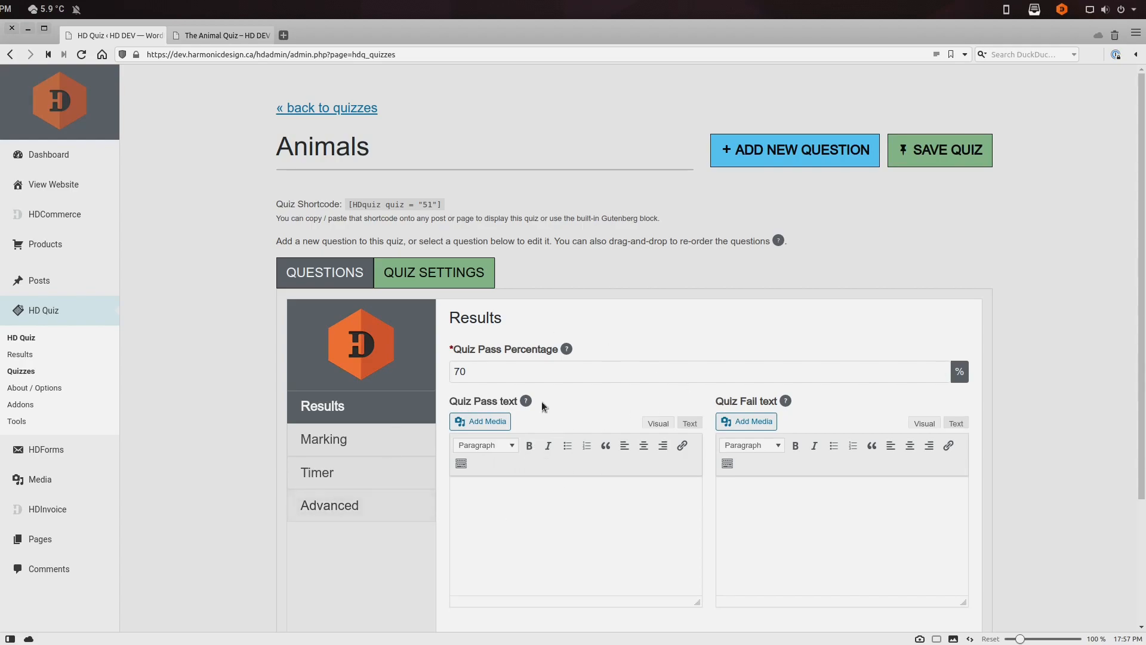
# Try quiz pass percentages of 100 and 50, and set the value back to 70
pyautogui.click(492, 381)
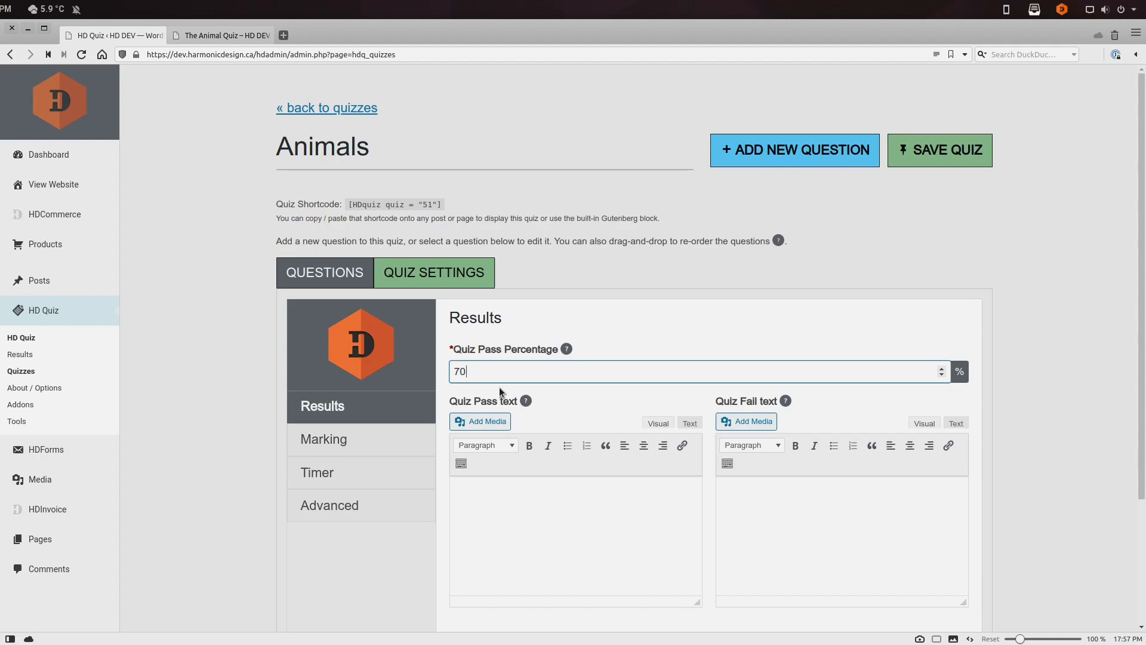
pyautogui.press('BackSpace')
pyautogui.press('BackSpace')
pyautogui.write('100')
pyautogui.hotkey('ctrl', 'a')
pyautogui.write('50')
pyautogui.hotkey('ctrl', 'a')
pyautogui.write('70')
pyautogui.click(497, 387)
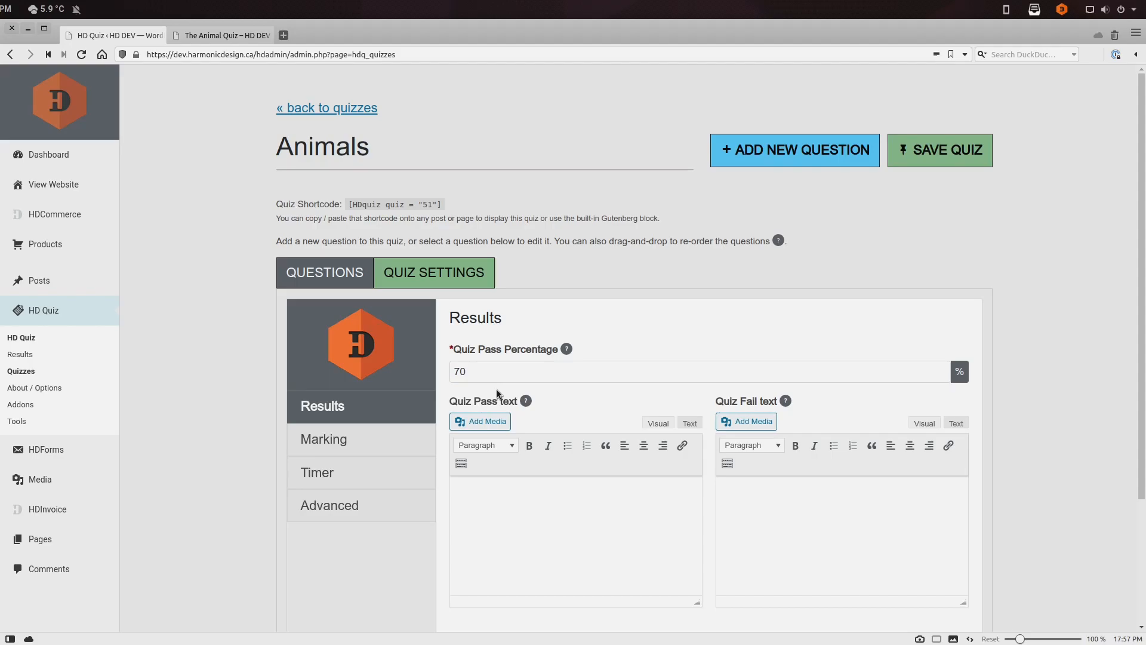
# Check the results section on the published quiz as the place for the pass text, and return to the quiz settings
pyautogui.moveTo(456, 402); pyautogui.dragTo(521, 405)
pyautogui.click(219, 36)
pyautogui.scroll(7, 385, 345)
pyautogui.moveTo(426, 329); pyautogui.dragTo(397, 359)
pyautogui.click(421, 354)
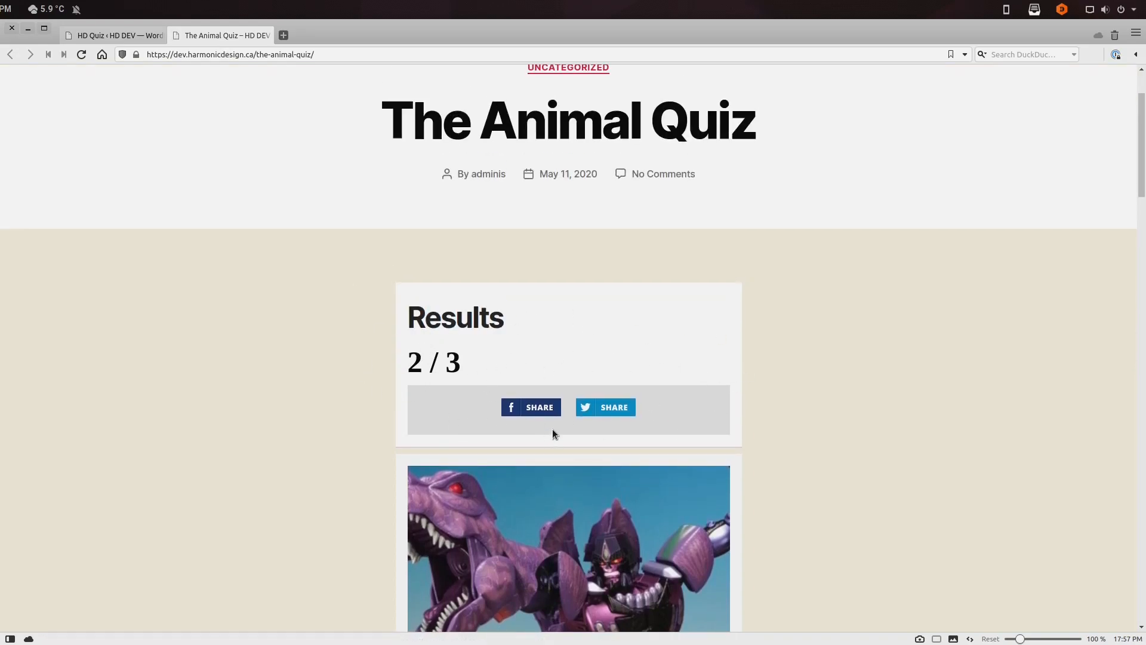
pyautogui.click(118, 36)
# Insert lion.jpg from the media library into the quiz pass text
pyautogui.click(590, 514)
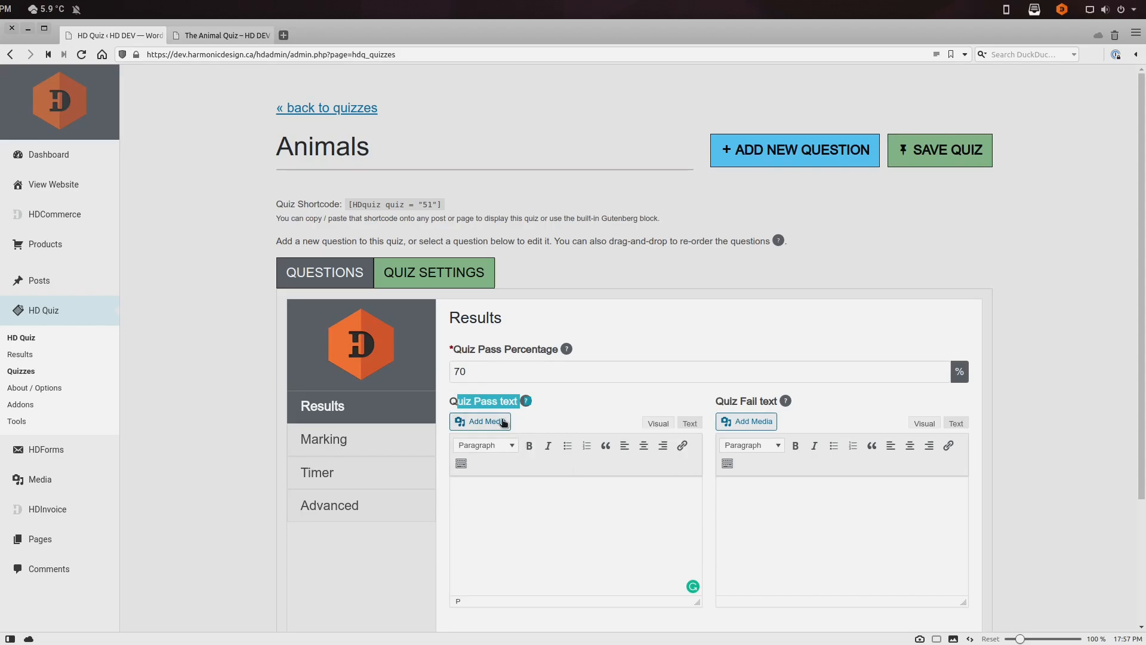
pyautogui.click(501, 422)
pyautogui.click(287, 229)
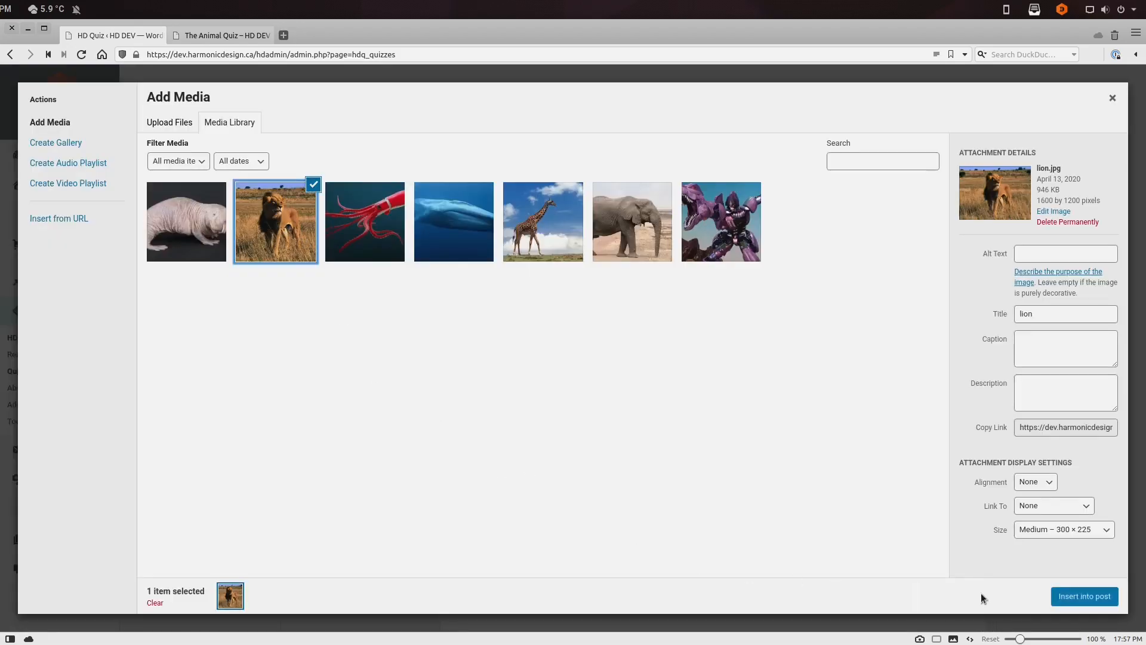
pyautogui.click(1053, 593)
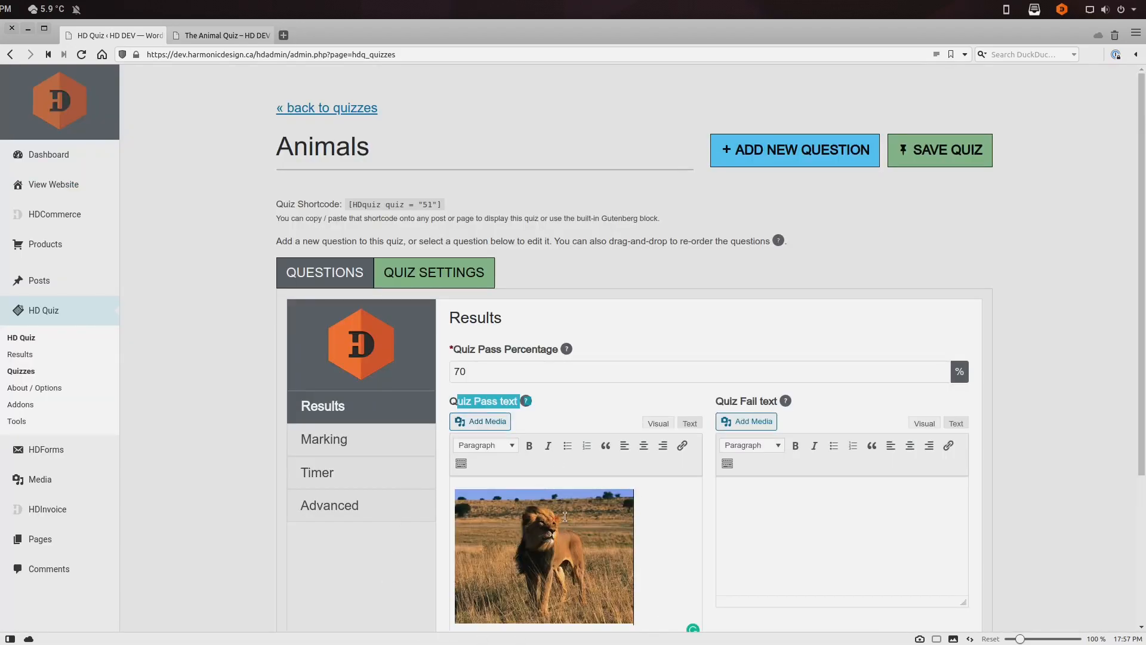
# Add the bold line "YOU ARE AWESOME" below the lion image in the quiz pass text
pyautogui.scroll(-3, 611, 491)
pyautogui.press('Return')
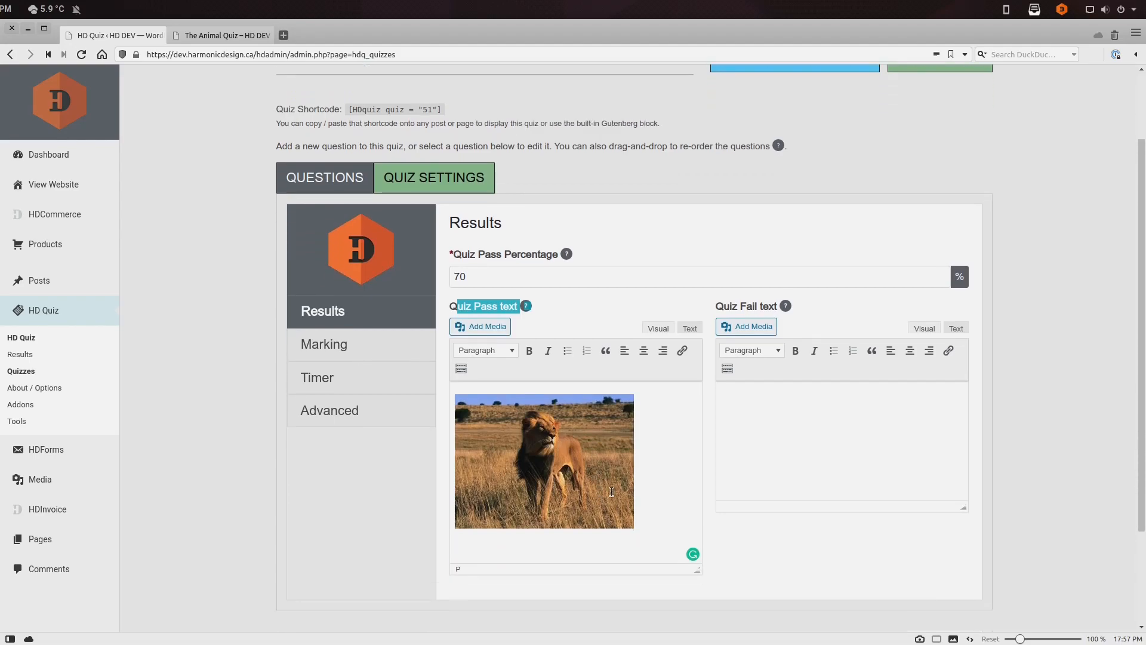
pyautogui.write('YOU ARE AWESOME')
pyautogui.hotkey('shift', 'Home')
pyautogui.hotkey('ctrl', 'b')
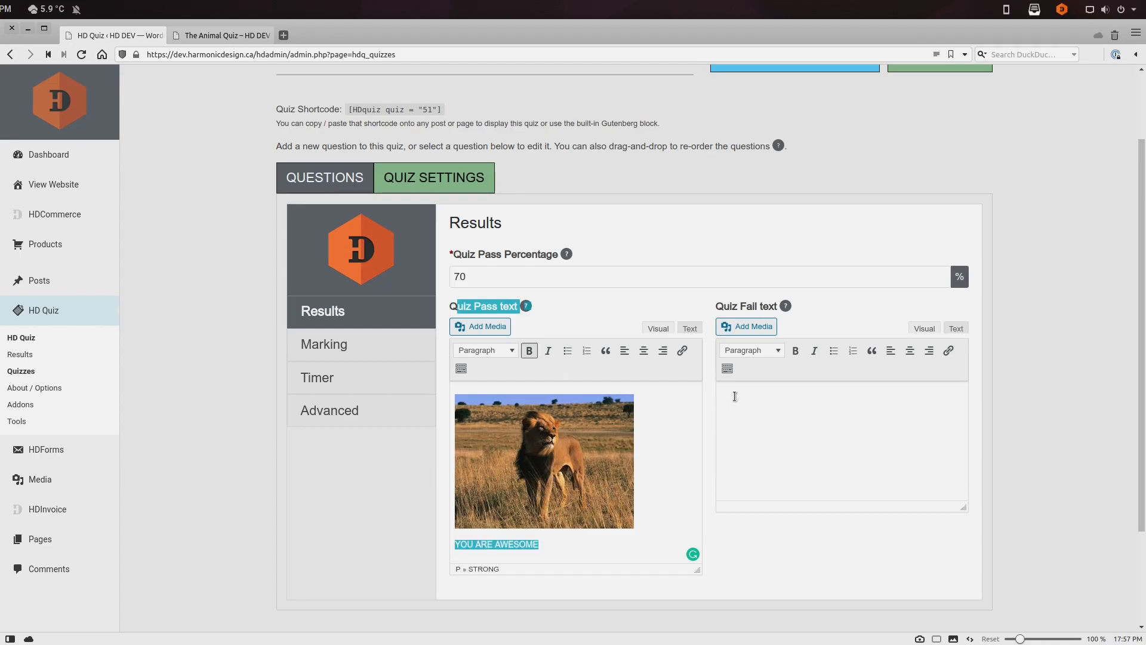
# Insert the naked mole rat image from the media library into the quiz fail text
pyautogui.click(753, 326)
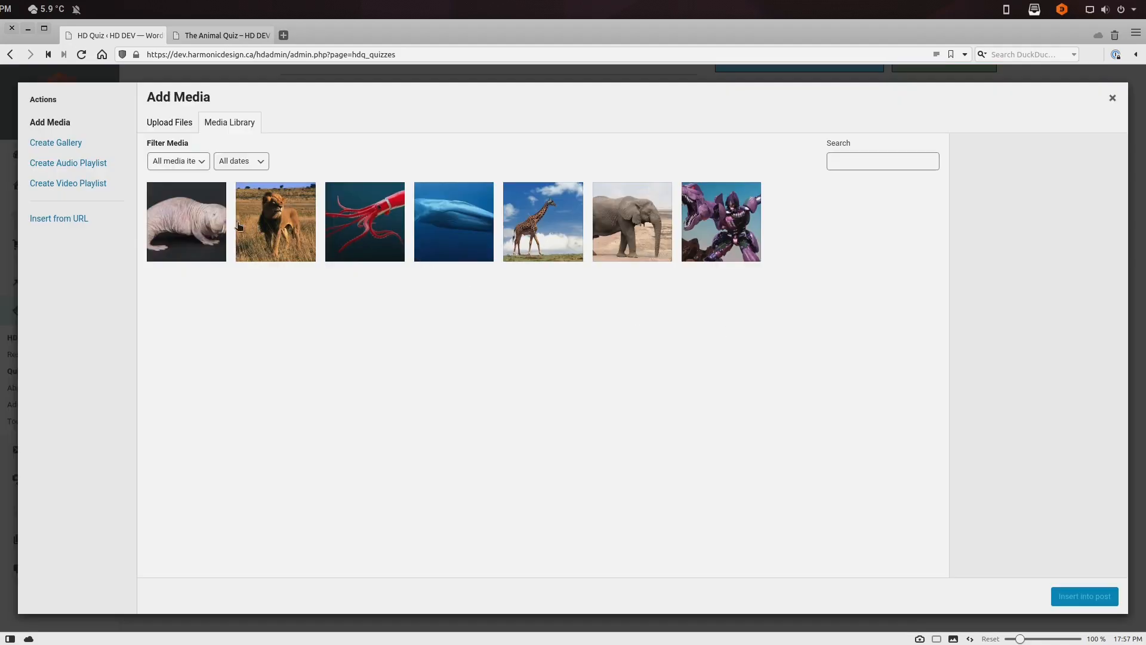
pyautogui.click(208, 227)
pyautogui.click(1084, 596)
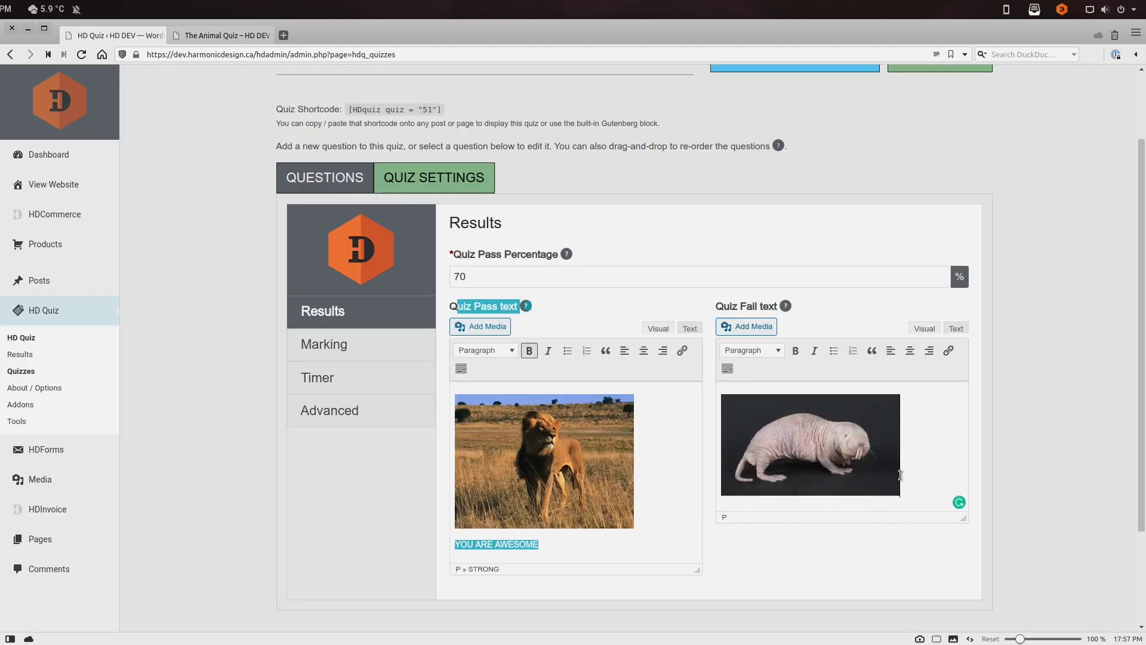
# Add the bold line "GO TO THE ZOO" below the image in the quiz fail text
pyautogui.press('Return')
pyautogui.write('go to')
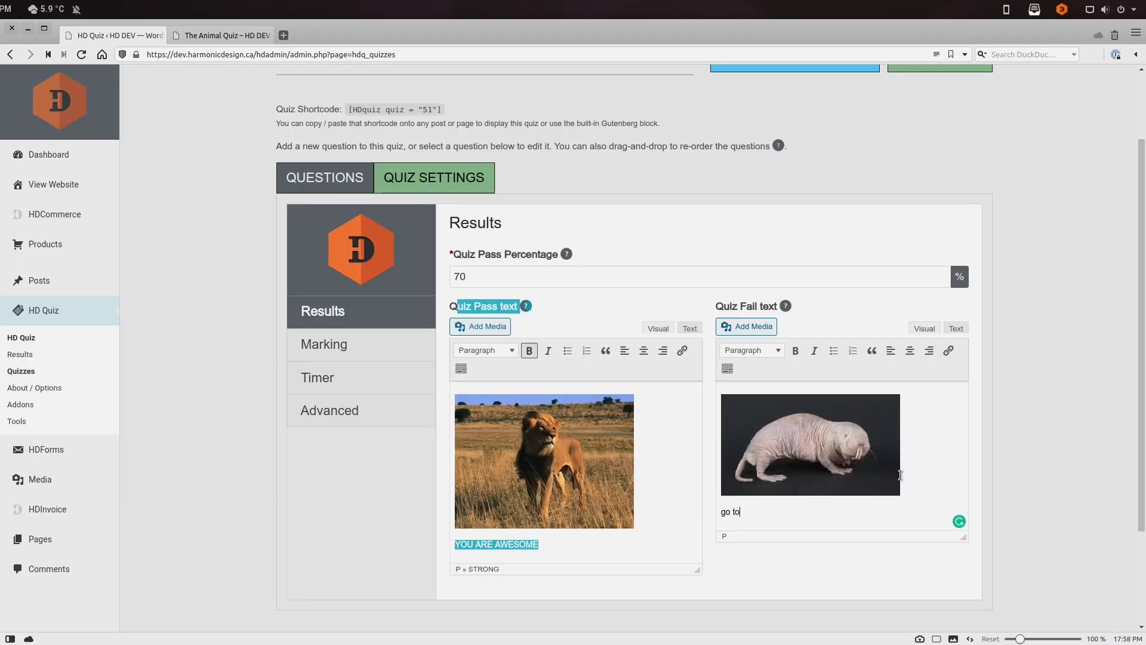
pyautogui.write('go')
pyautogui.hotkey('shift', 'End')
pyautogui.press('Home')
pyautogui.hotkey('shift', 'End')
pyautogui.write('GO TO THE ZOO')
pyautogui.hotkey('shift', 'Home')
pyautogui.hotkey('ctrl', 'b')
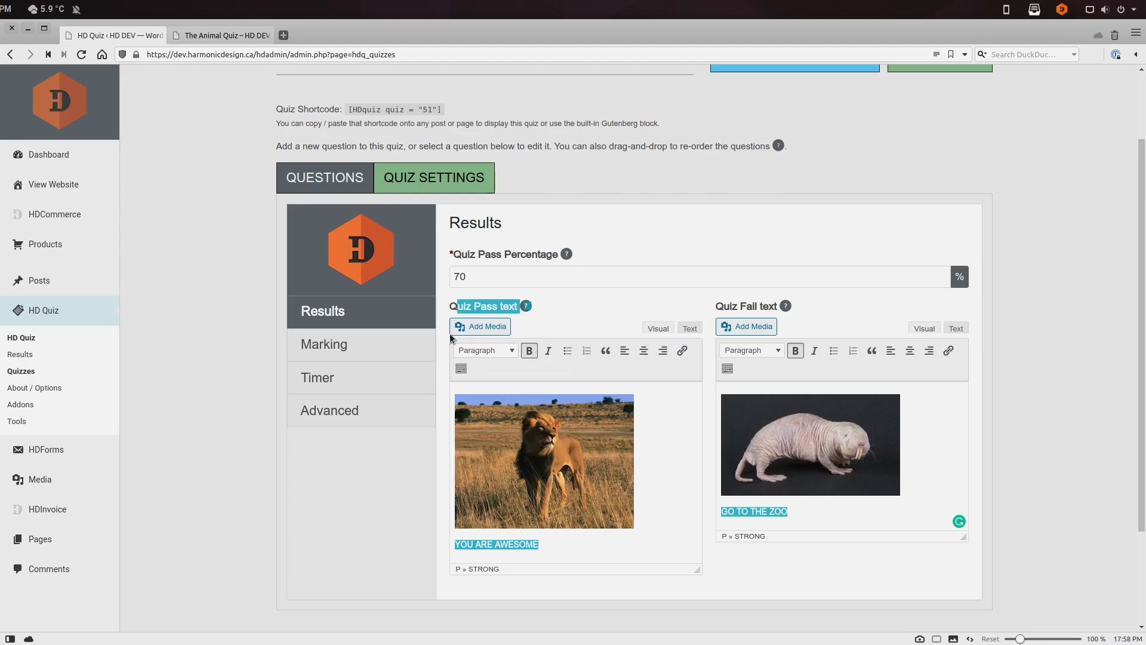
# Open the quiz's marking settings and examine how the published quiz highlights the selected answers to questions 1 and 2
pyautogui.click(402, 341)
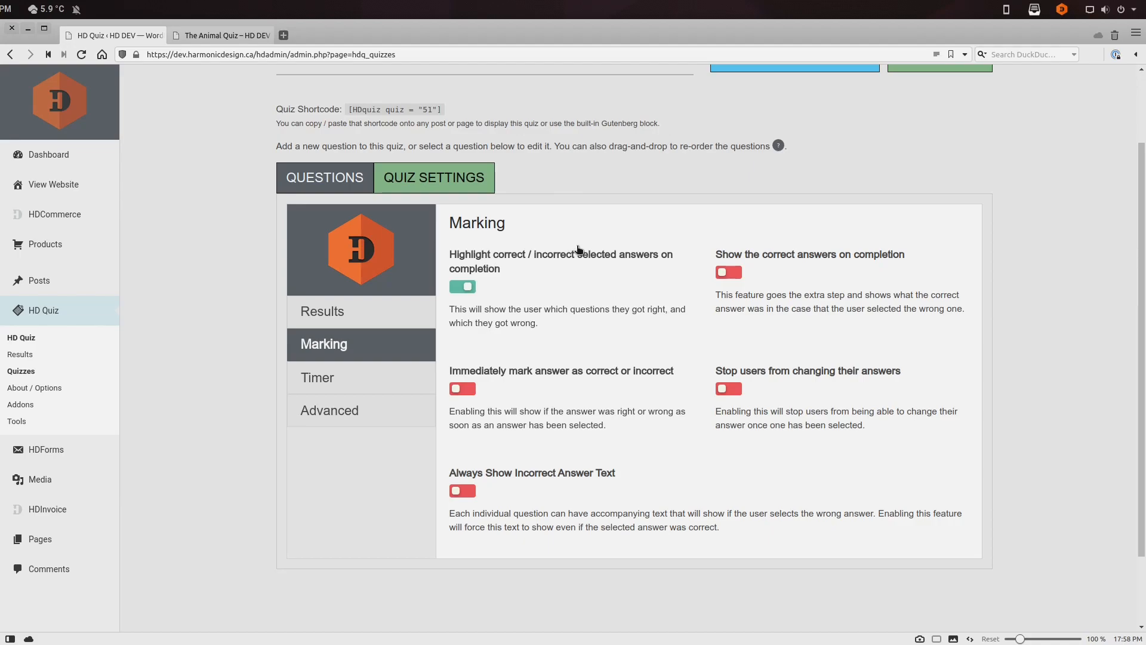
pyautogui.click(230, 36)
pyautogui.scroll(-5, 233, 360)
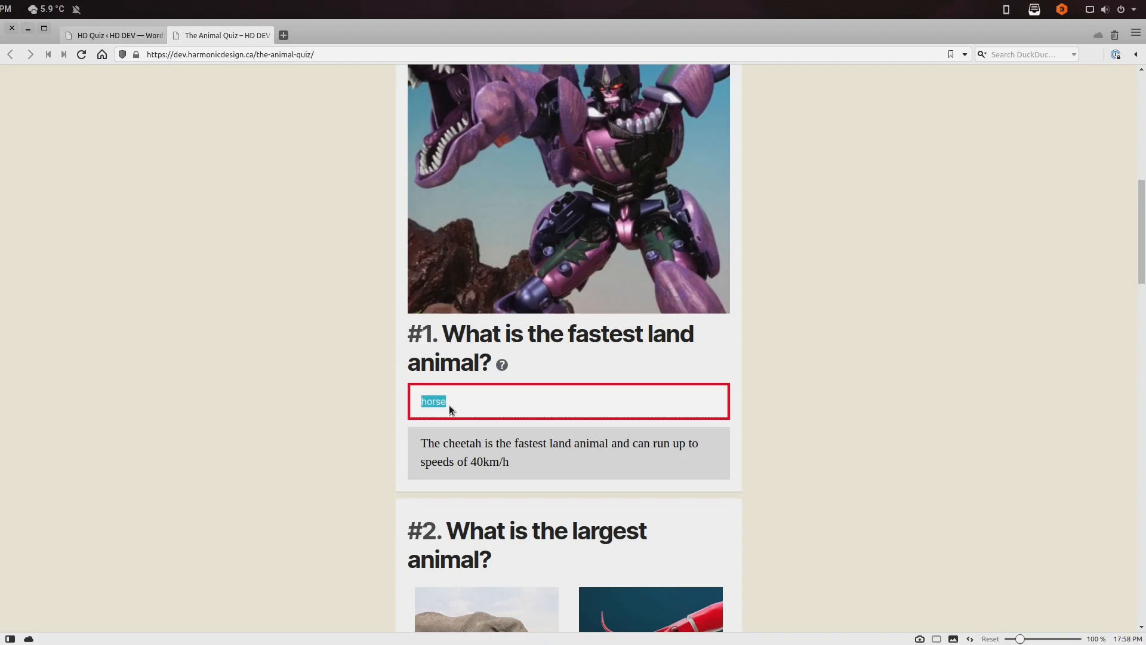
pyautogui.scroll(-7, 449, 404)
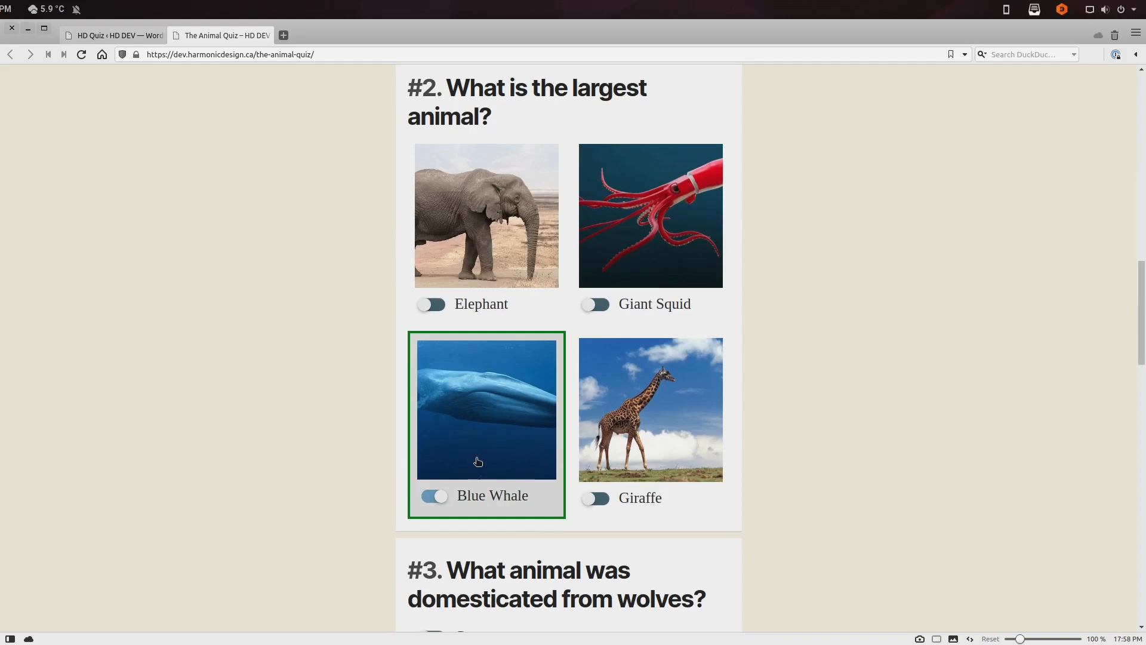
pyautogui.scroll(7, 472, 429)
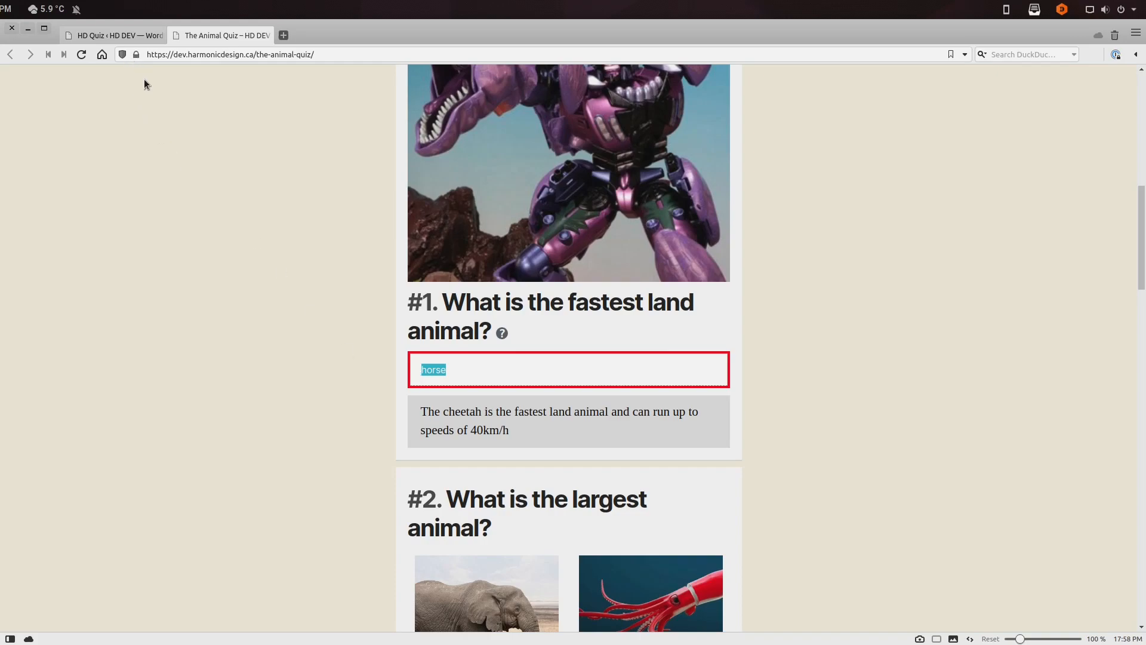
# Enable showing the correct answers on completion, look at question 1 on the published quiz, and return to the marking settings
pyautogui.click(124, 35)
pyautogui.click(725, 273)
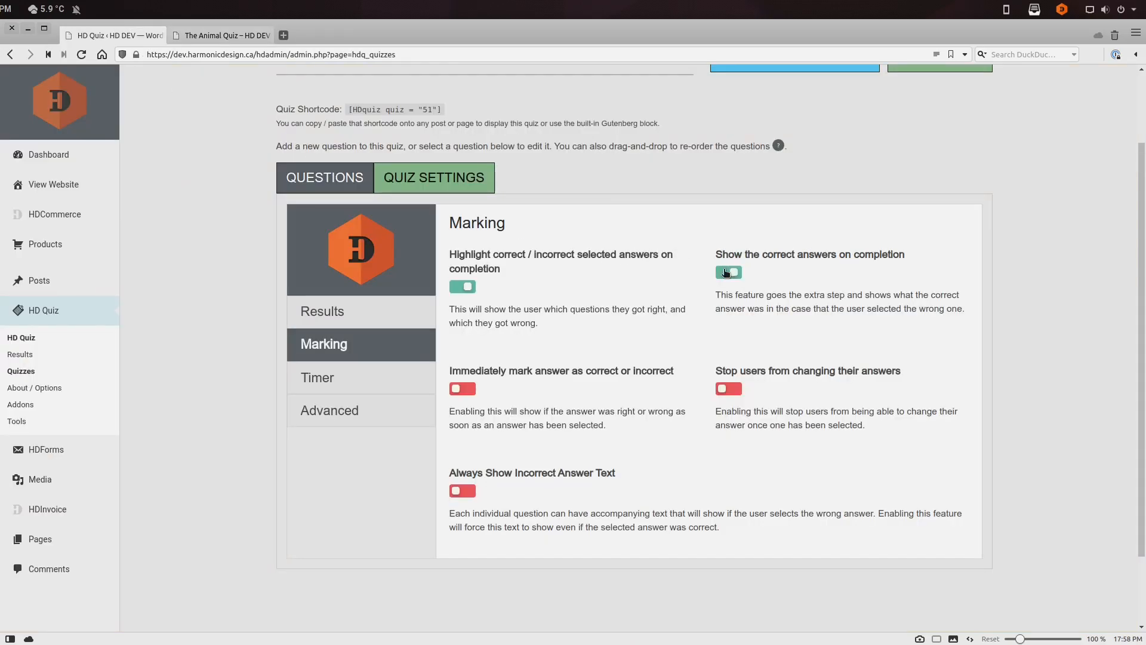
pyautogui.click(230, 37)
pyautogui.click(346, 452)
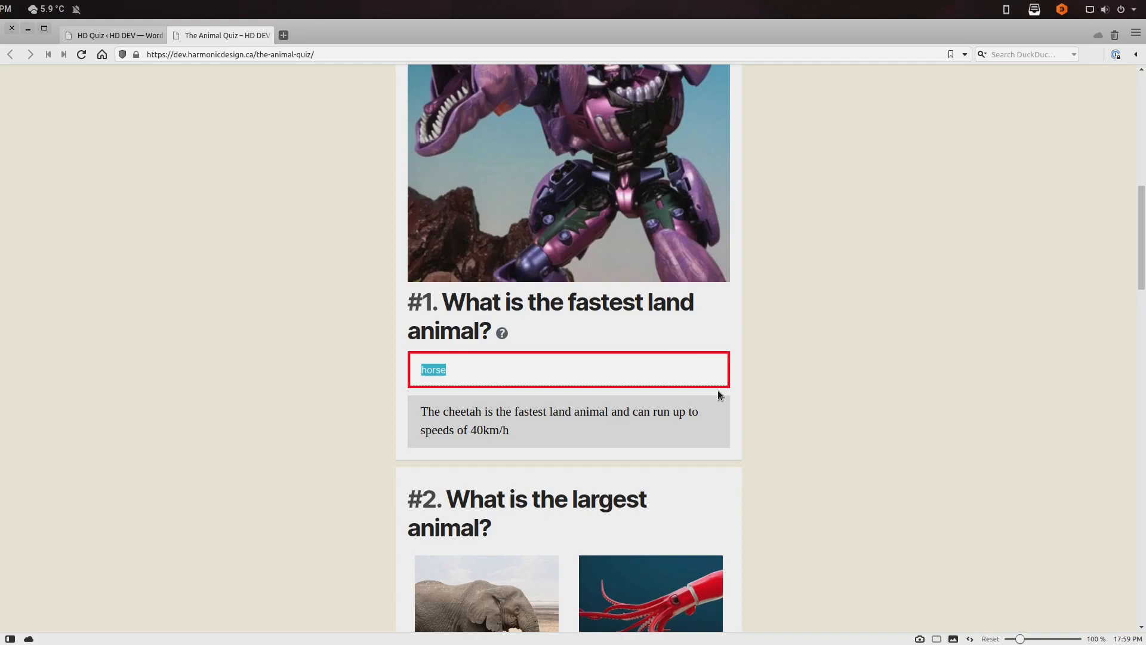
pyautogui.click(69, 35)
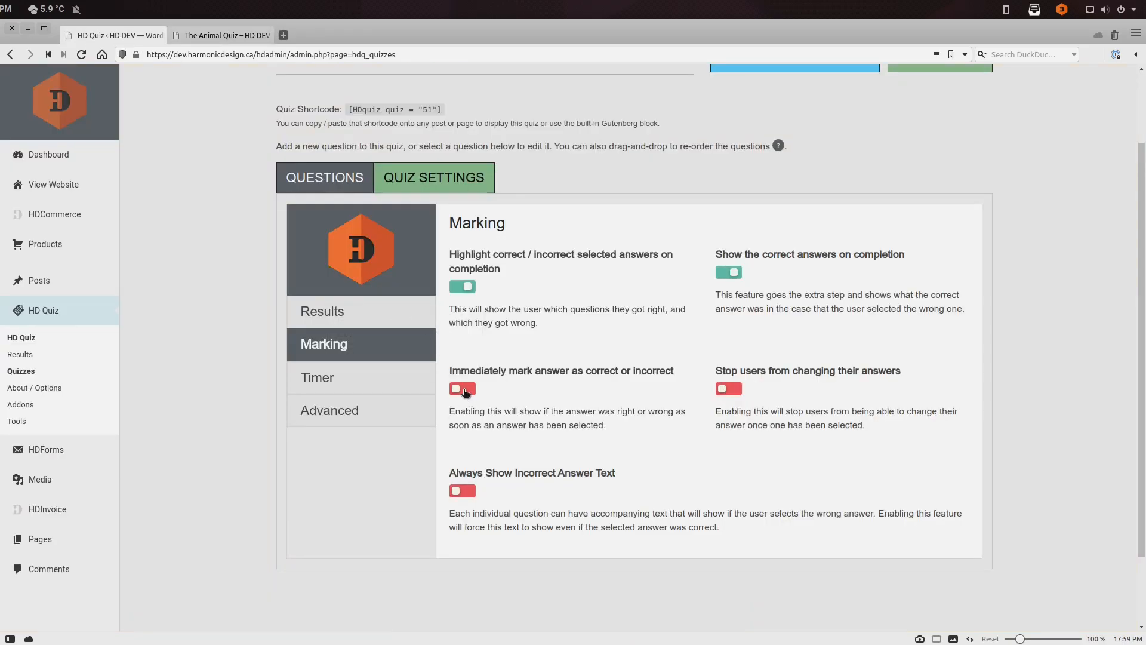
# Enable immediate answer marking, preventing answer changes and always showing incorrect answer text, checking question 1's explanation on the published quiz
pyautogui.click(463, 389)
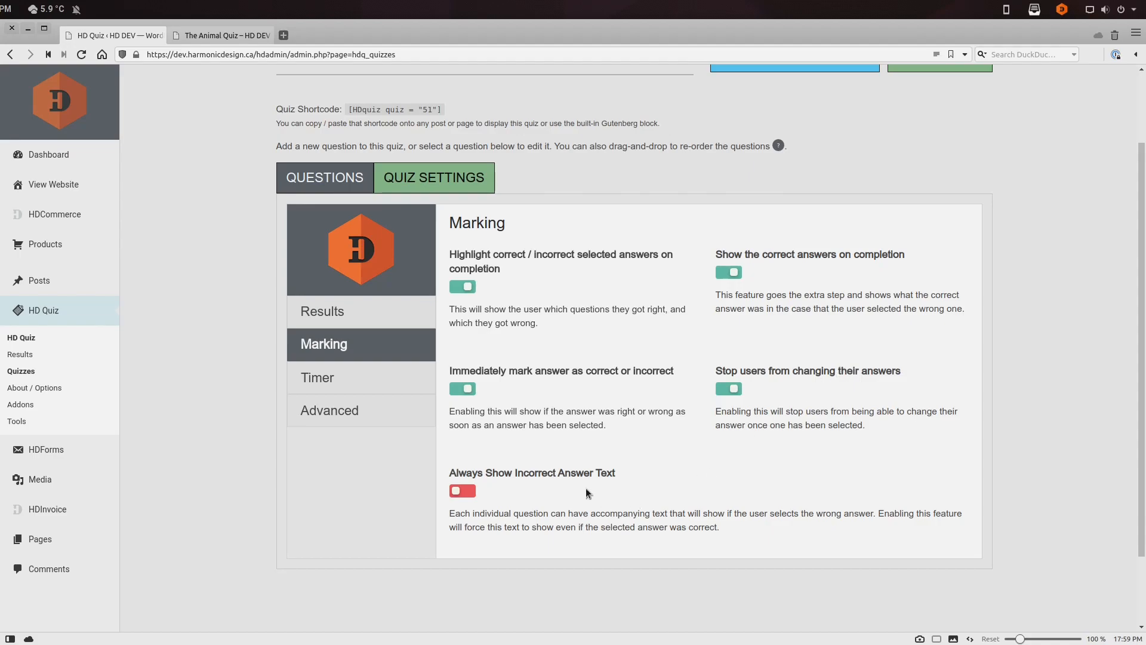
pyautogui.moveTo(577, 475); pyautogui.dragTo(450, 476)
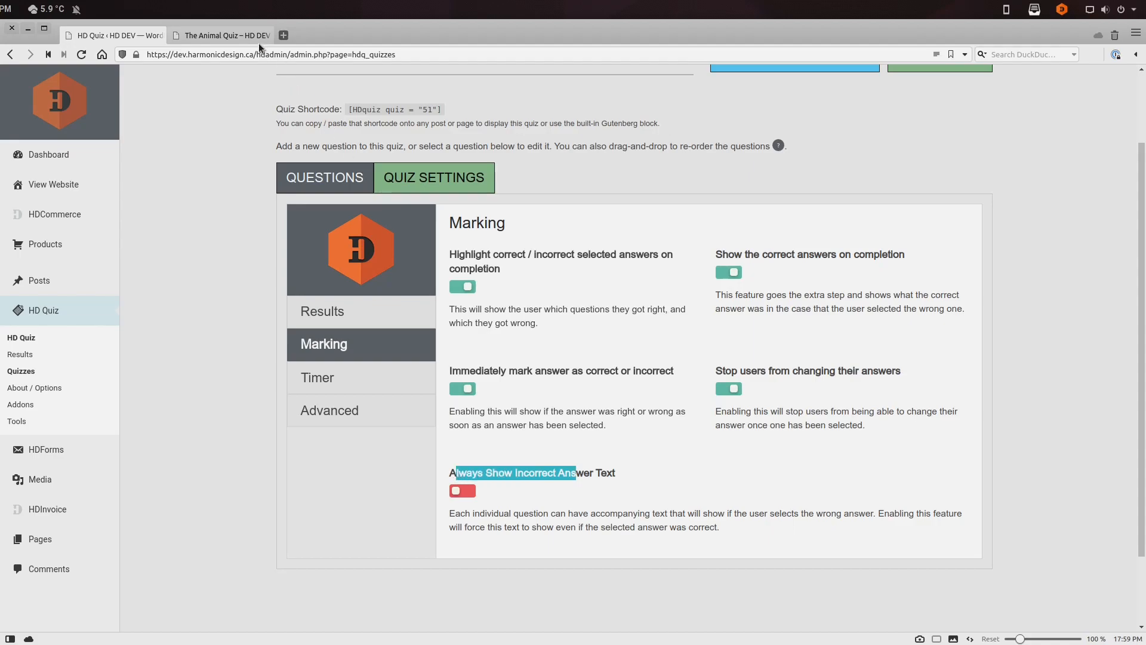
pyautogui.click(245, 37)
pyautogui.moveTo(428, 411); pyautogui.dragTo(495, 419)
pyautogui.click(496, 419)
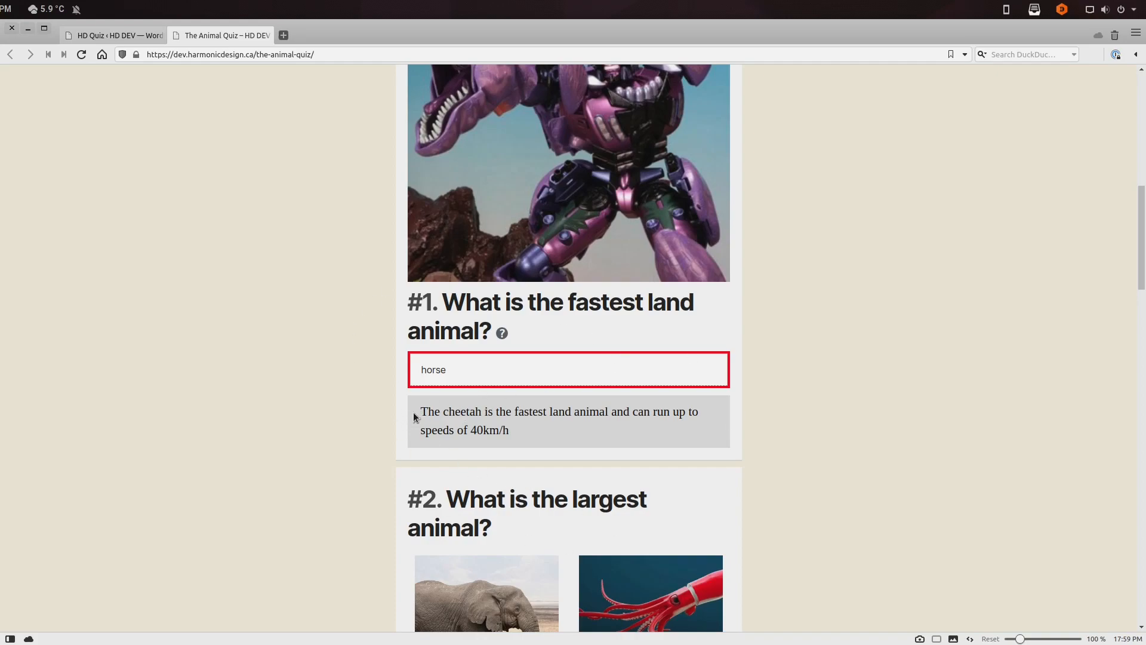
pyautogui.moveTo(420, 412); pyautogui.dragTo(497, 431)
pyautogui.click(516, 431)
pyautogui.click(124, 31)
pyautogui.click(456, 492)
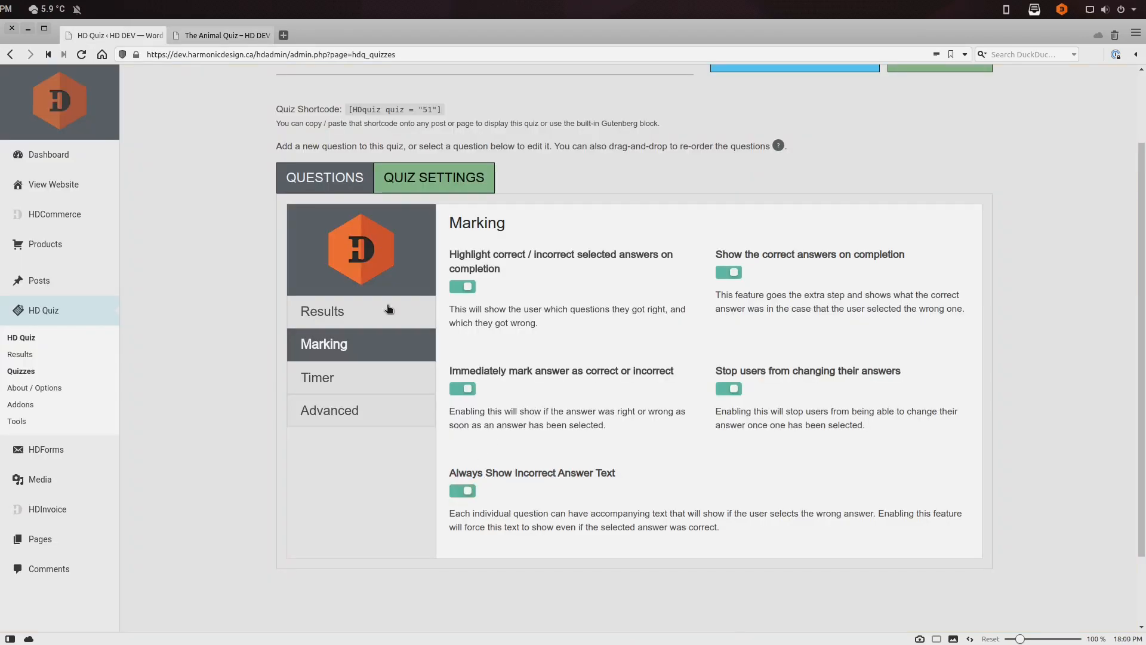
pyautogui.click(240, 35)
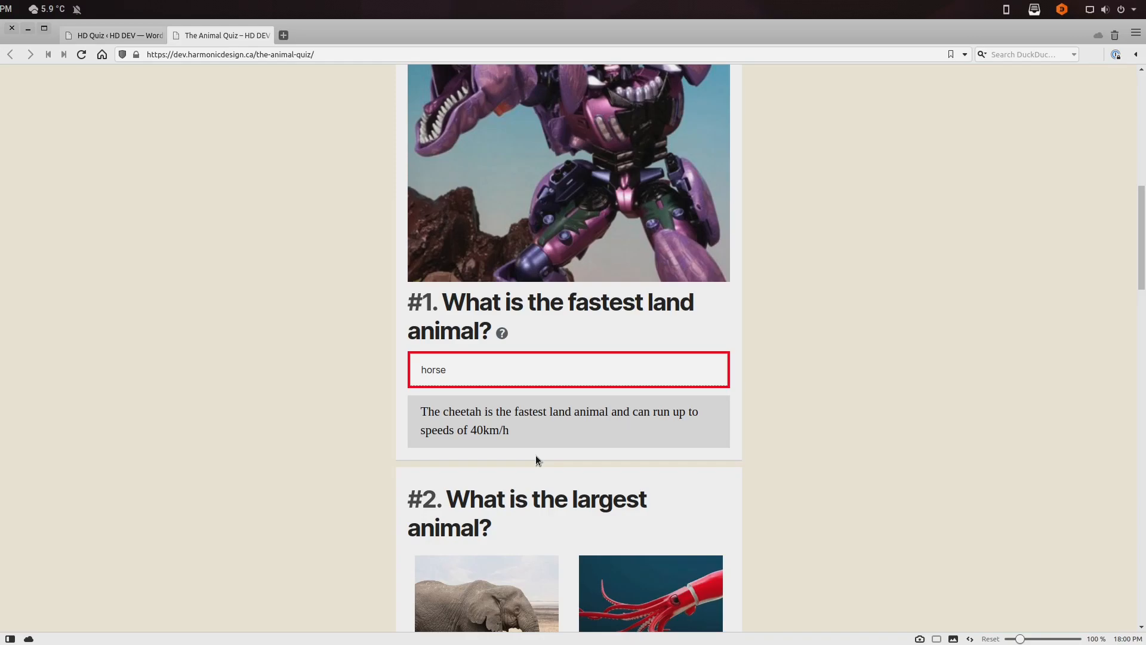
pyautogui.click(154, 39)
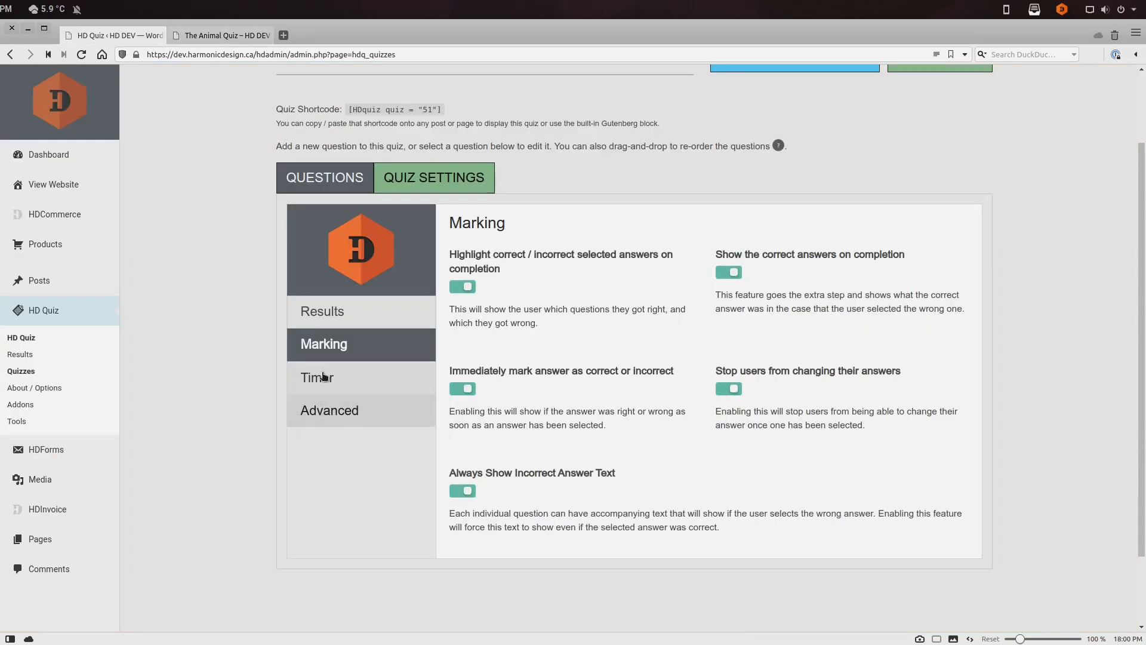
# Set the quiz timer to 15 seconds and enable it per question
pyautogui.click(328, 379)
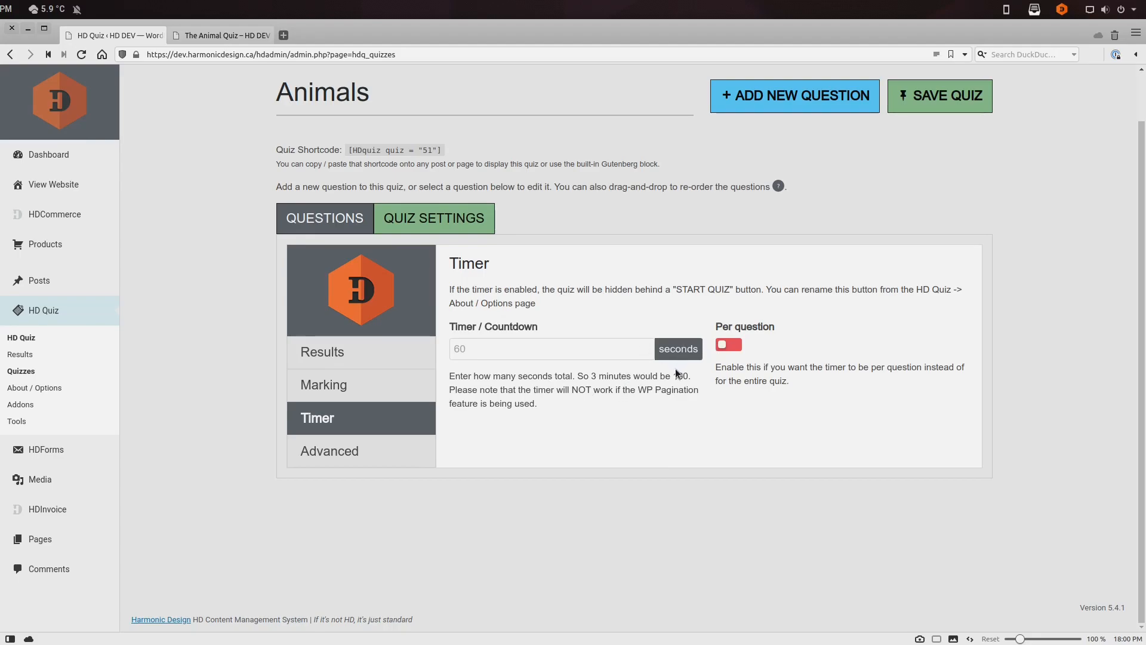
pyautogui.moveTo(673, 376); pyautogui.dragTo(686, 375)
pyautogui.click(727, 422)
pyautogui.click(555, 341)
pyautogui.write('15')
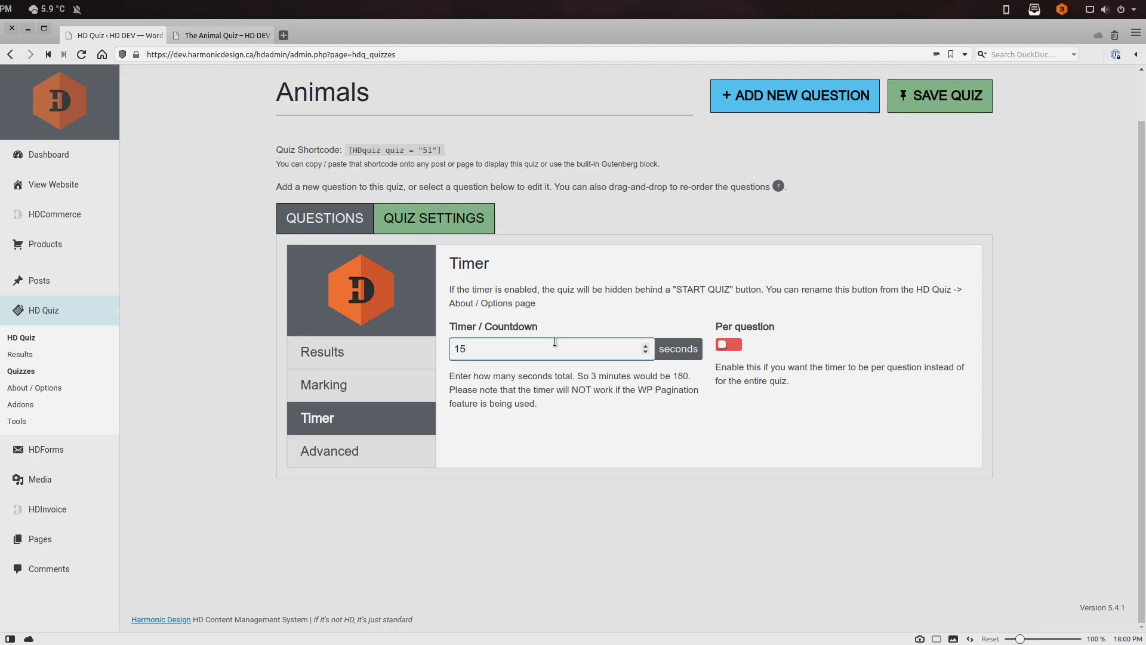
pyautogui.click(731, 345)
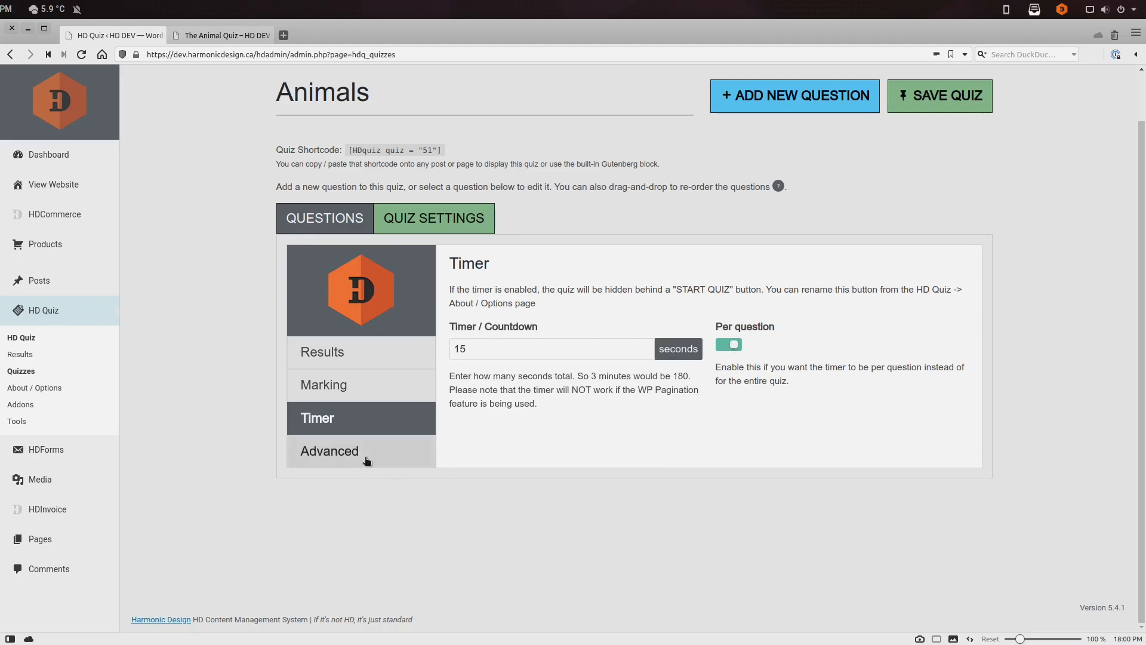
# Disable sharing quiz results in the advanced settings, and try showing results below the quiz before choosing above again
pyautogui.click(367, 458)
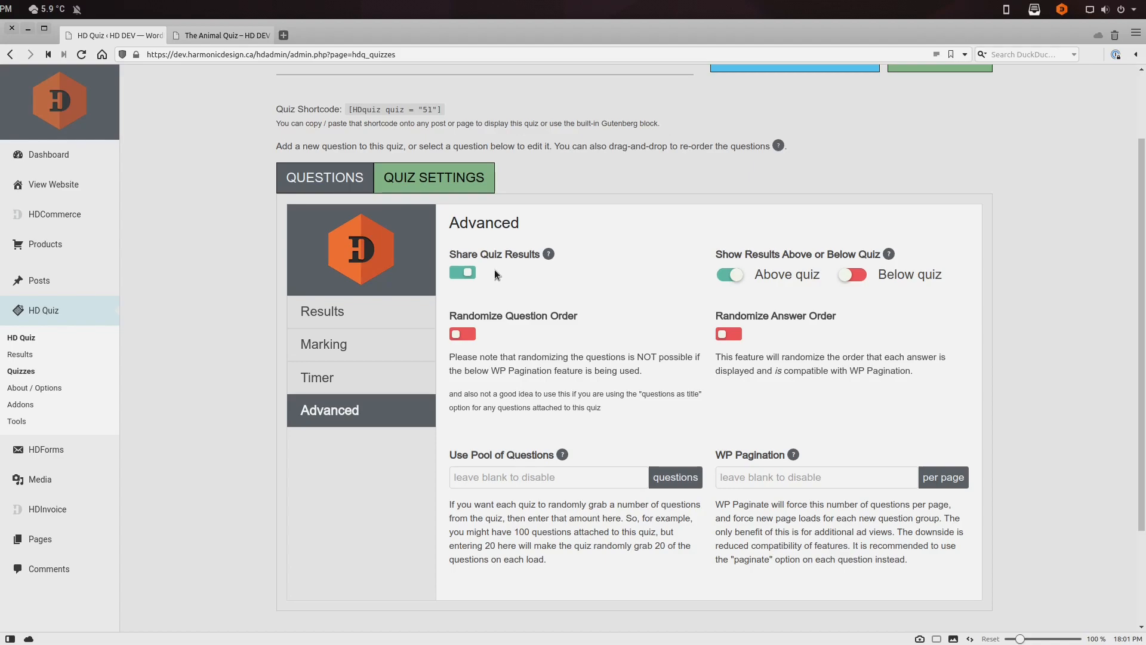
pyautogui.click(467, 272)
pyautogui.click(856, 277)
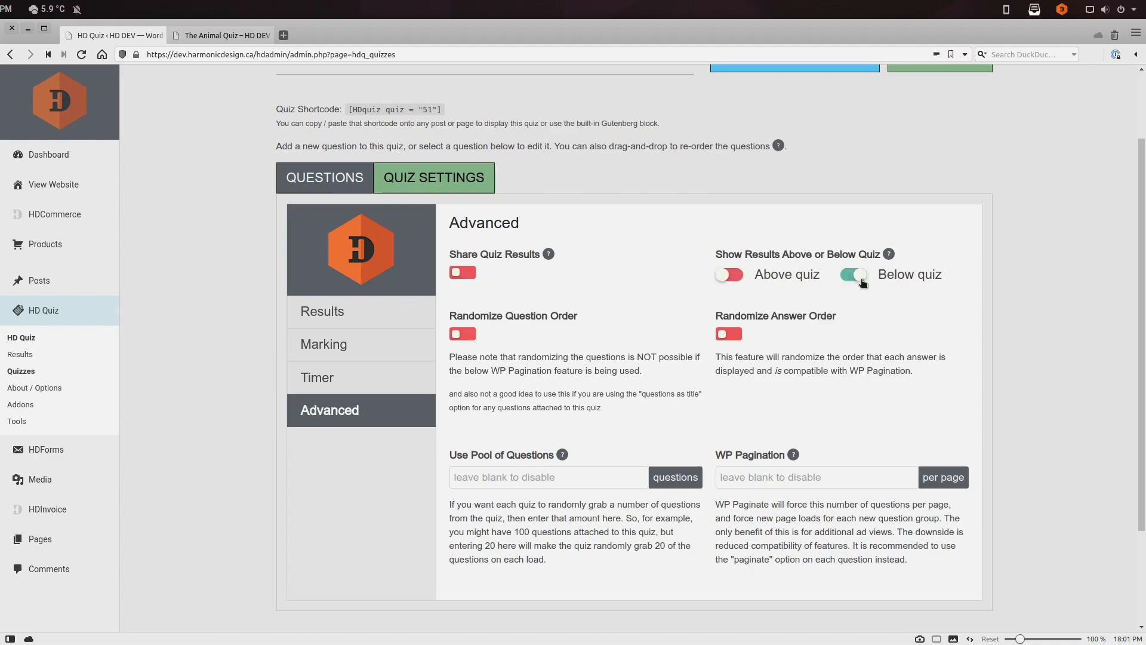
pyautogui.click(800, 274)
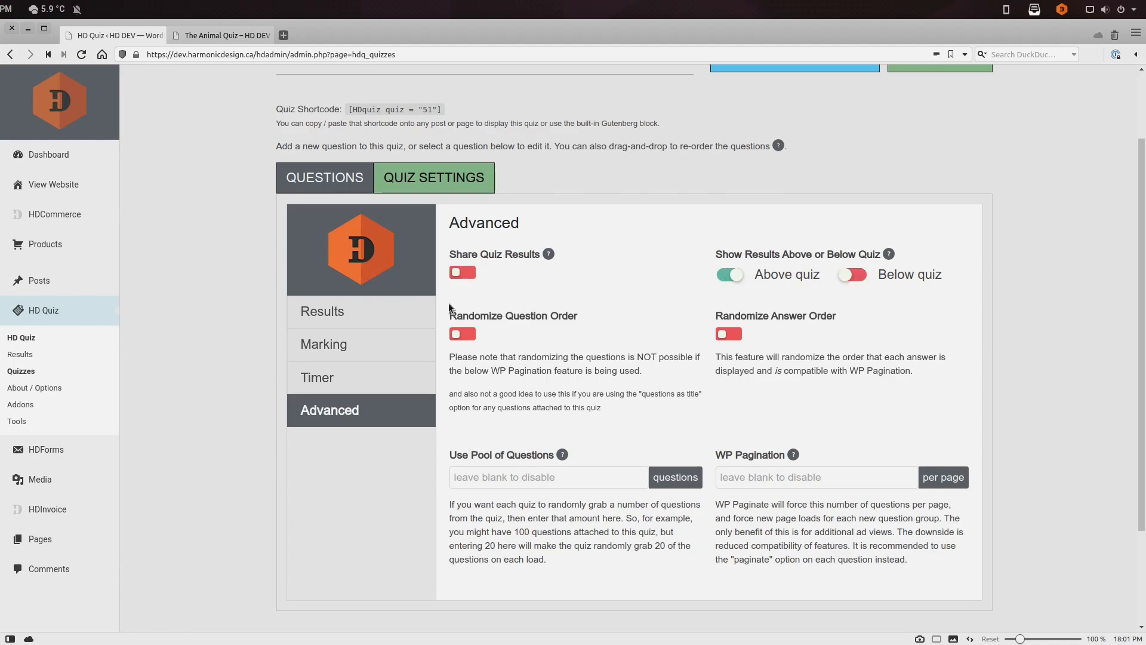
pyautogui.click(395, 343)
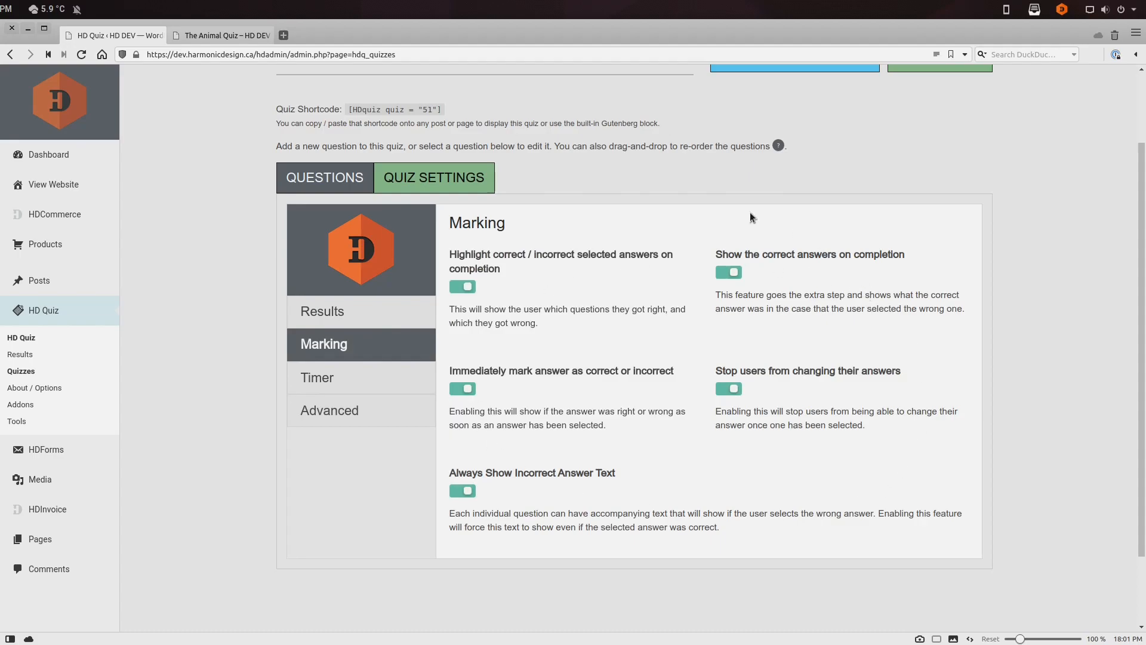
pyautogui.click(350, 381)
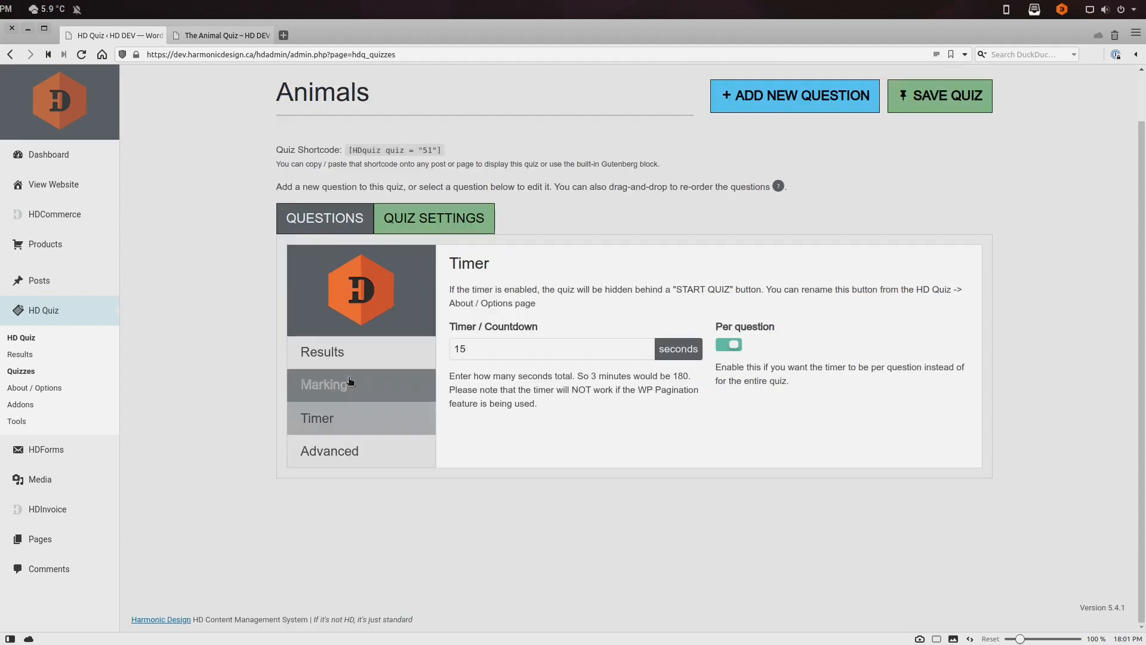
pyautogui.click(366, 455)
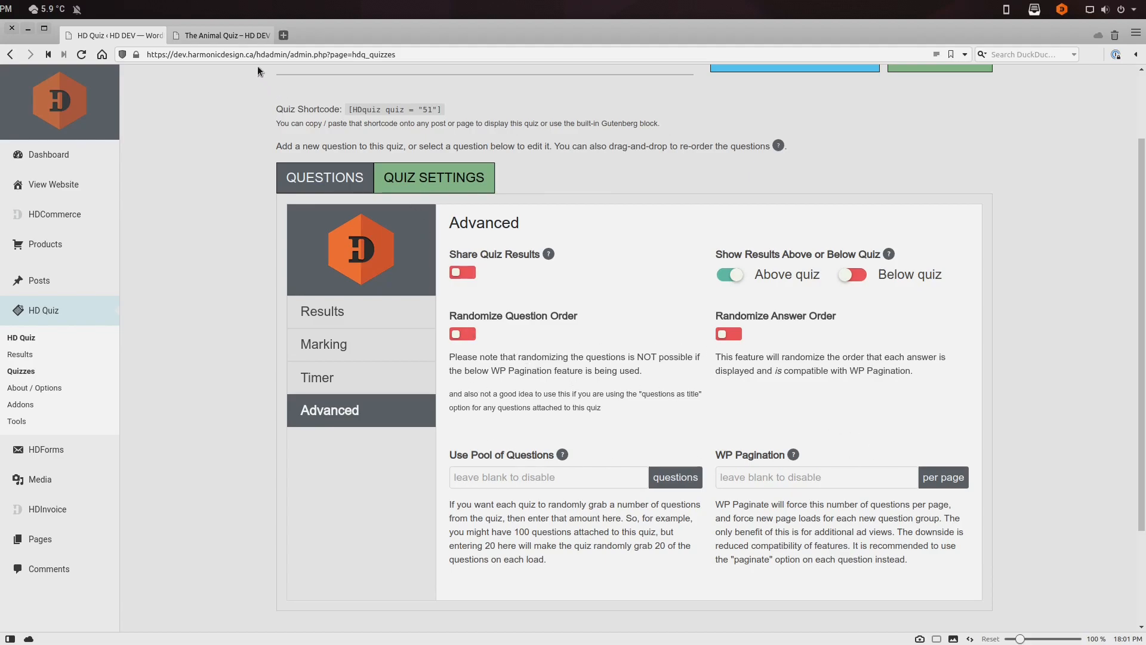
# Look at the title of question 1 on the published quiz and return to the advanced settings
pyautogui.click(235, 39)
pyautogui.moveTo(518, 307); pyautogui.dragTo(481, 329)
pyautogui.doubleClick(460, 315)
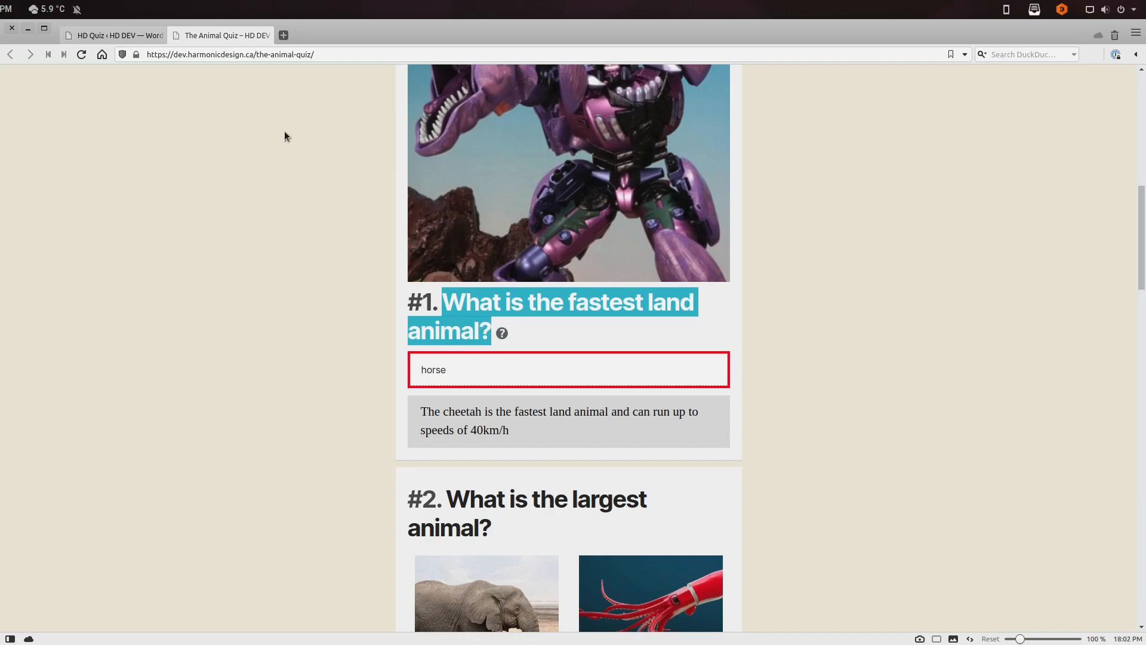
pyautogui.click(154, 36)
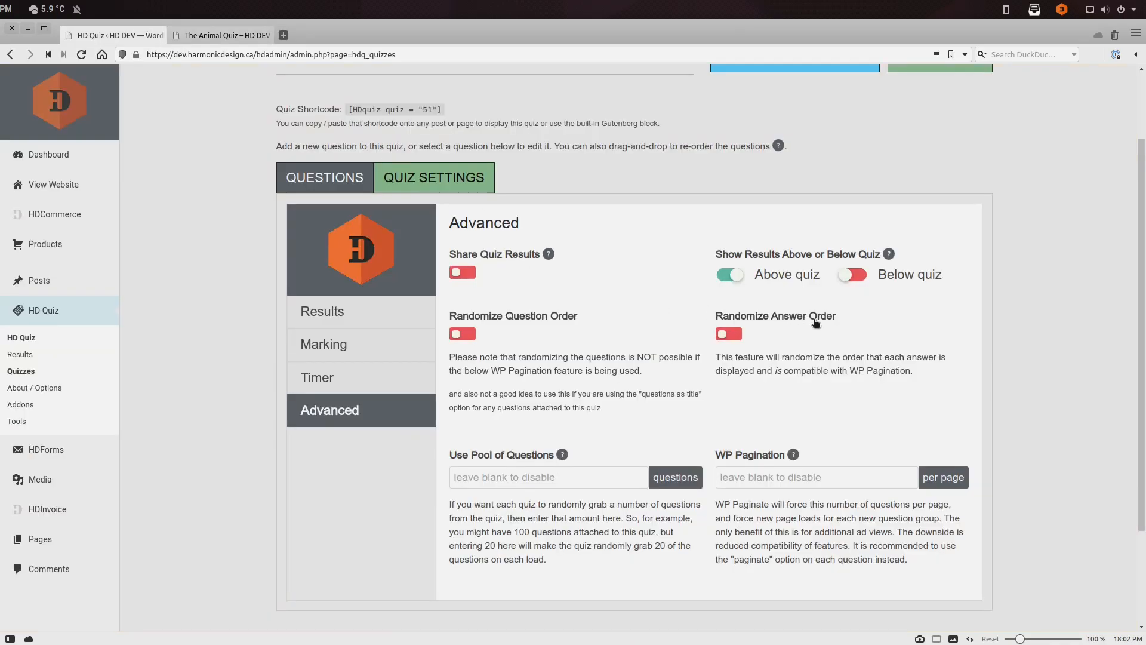
# Enable randomized answer order and look at the answers to question 2 on the published quiz
pyautogui.click(729, 334)
pyautogui.click(233, 36)
pyautogui.scroll(-7, 333, 410)
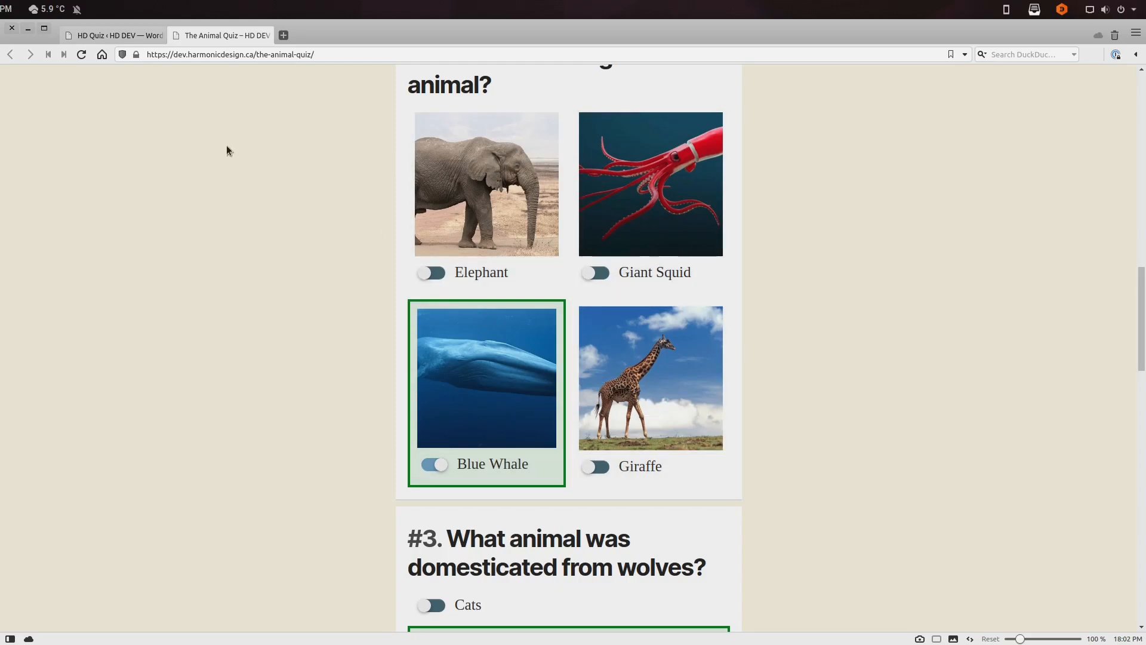
pyautogui.click(91, 33)
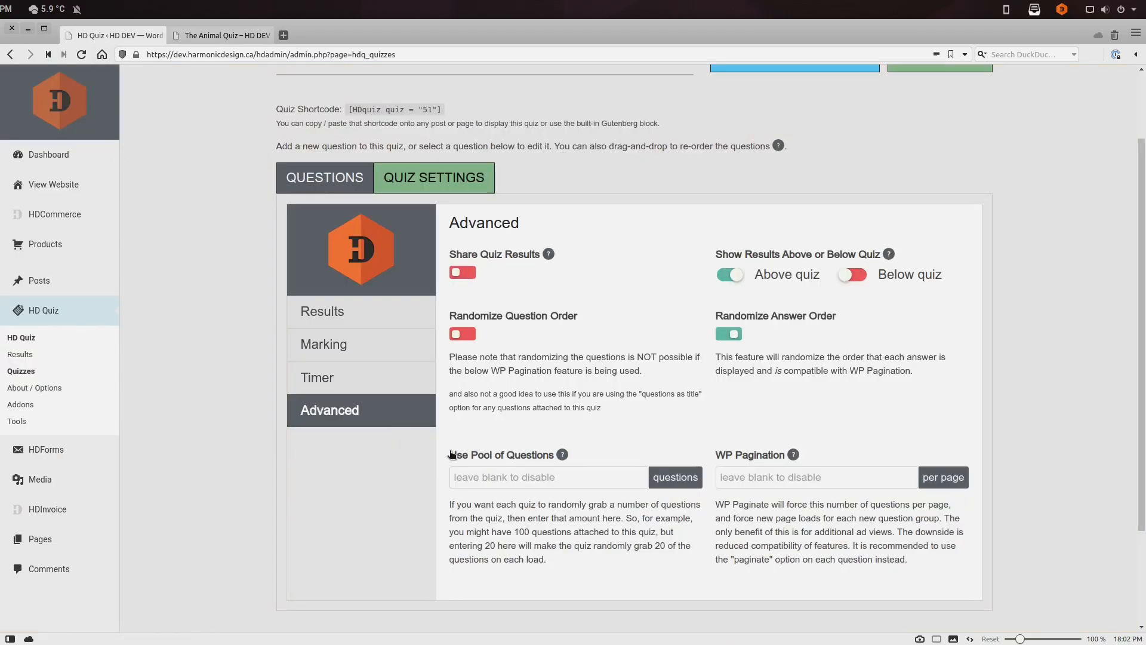
# Try a pool of 20 questions for the quiz, then clear the pool setting
pyautogui.moveTo(449, 456); pyautogui.dragTo(539, 455)
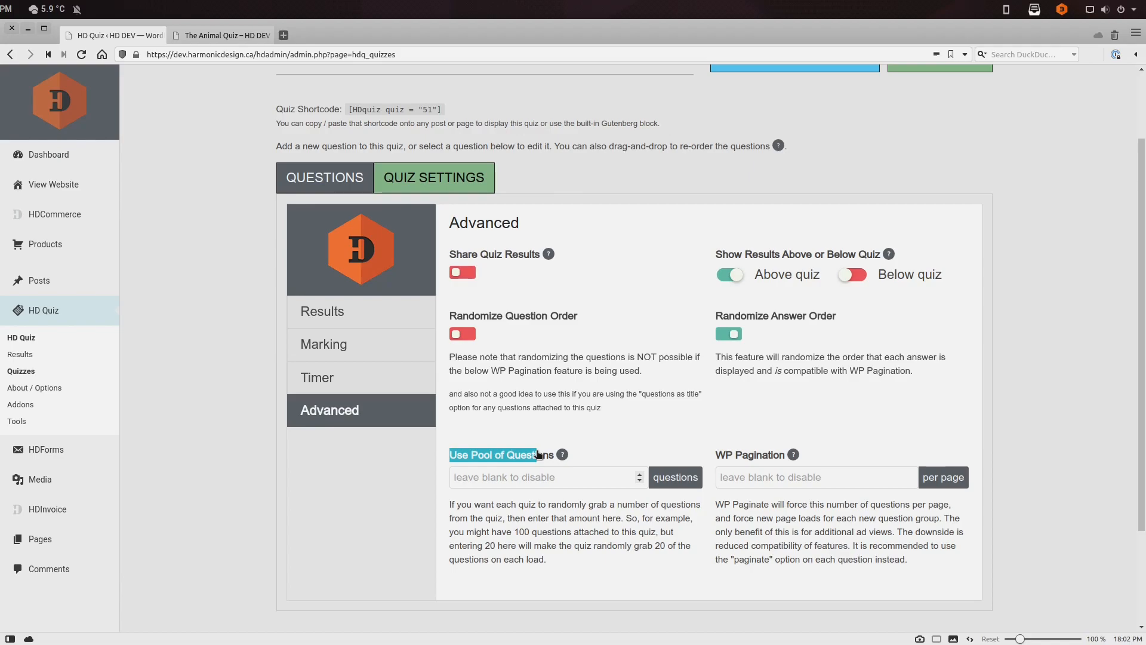
pyautogui.click(531, 478)
pyautogui.write('20')
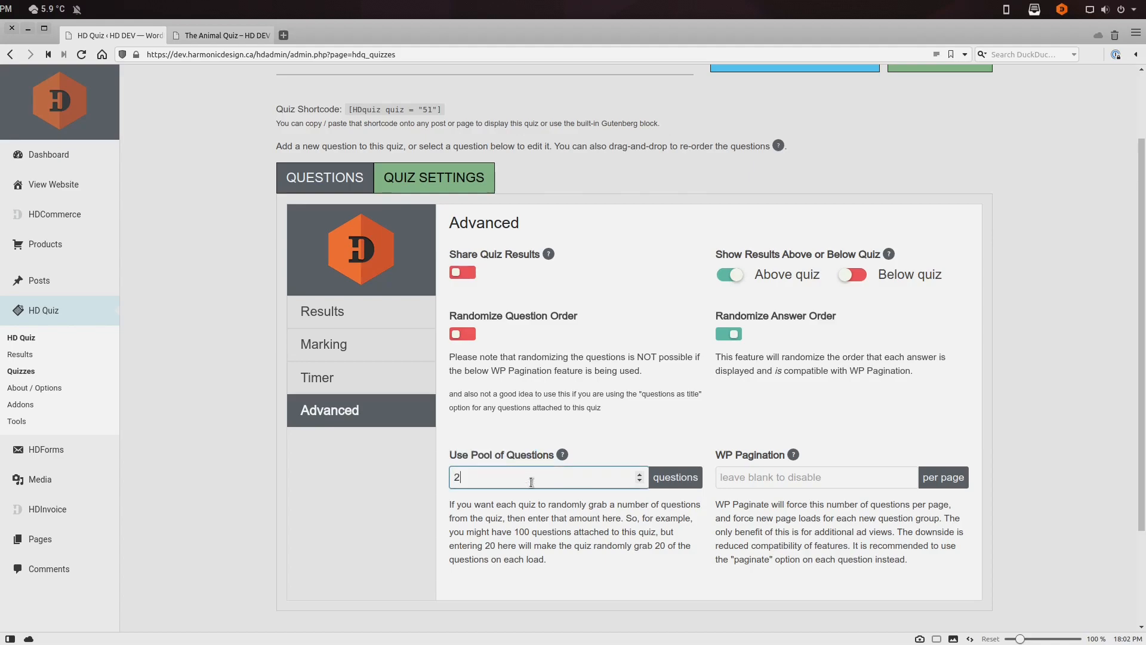
pyautogui.click(522, 522)
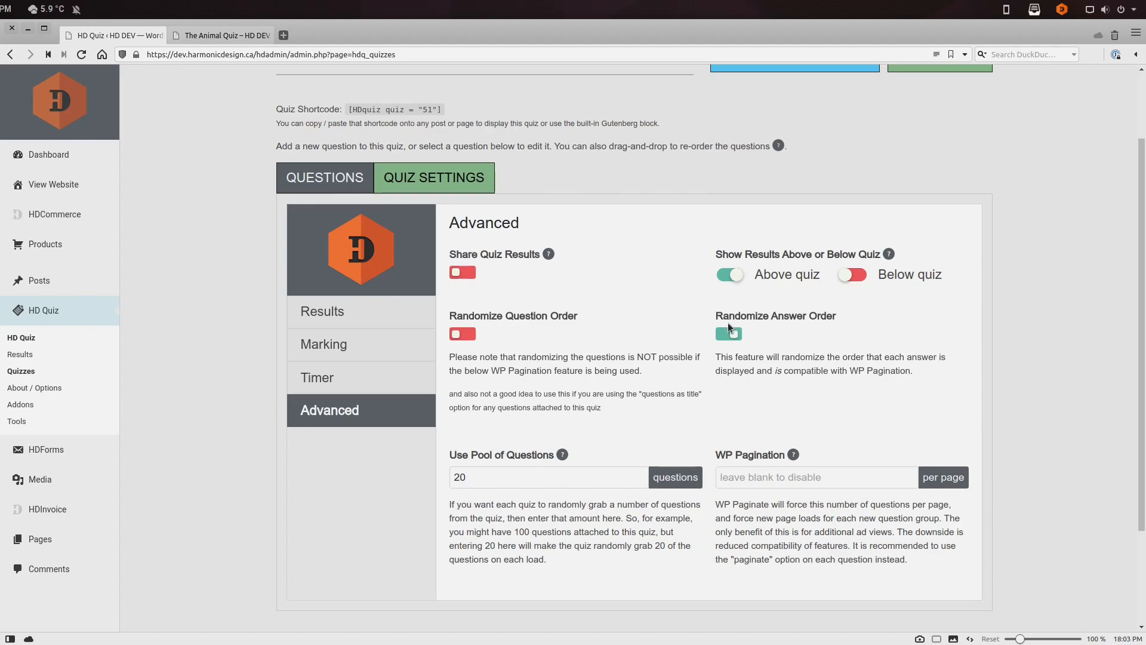
pyautogui.doubleClick(483, 476)
pyautogui.press('BackSpace')
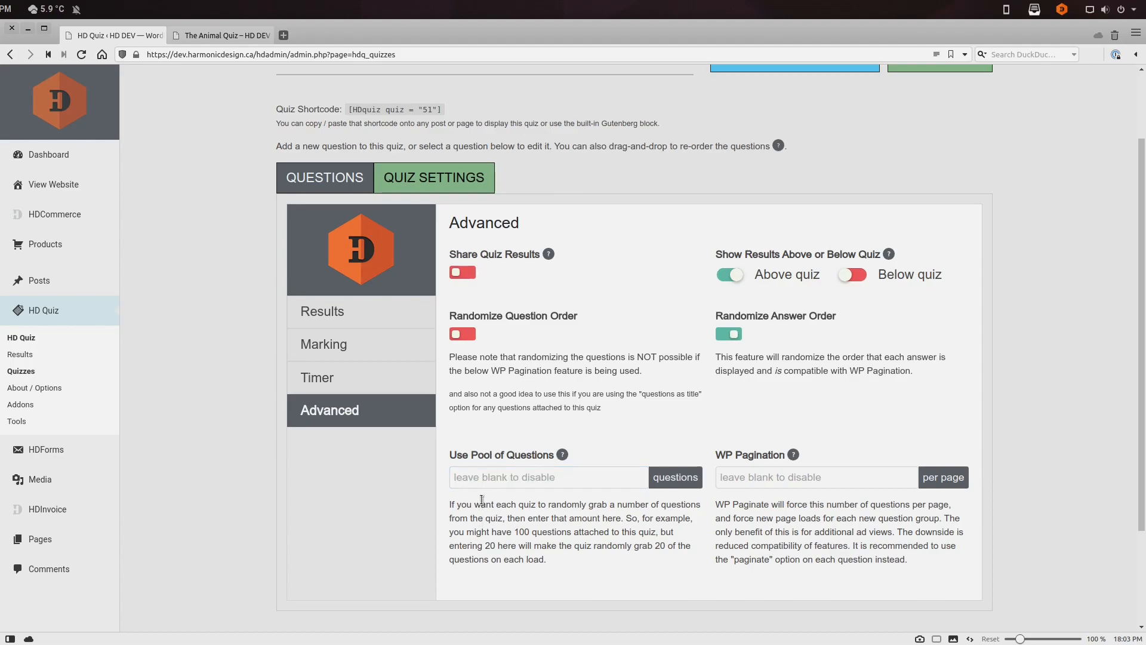
# Move the fastest land animal question below the largest animal question in the question list and save the quiz
pyautogui.scroll(3, 481, 505)
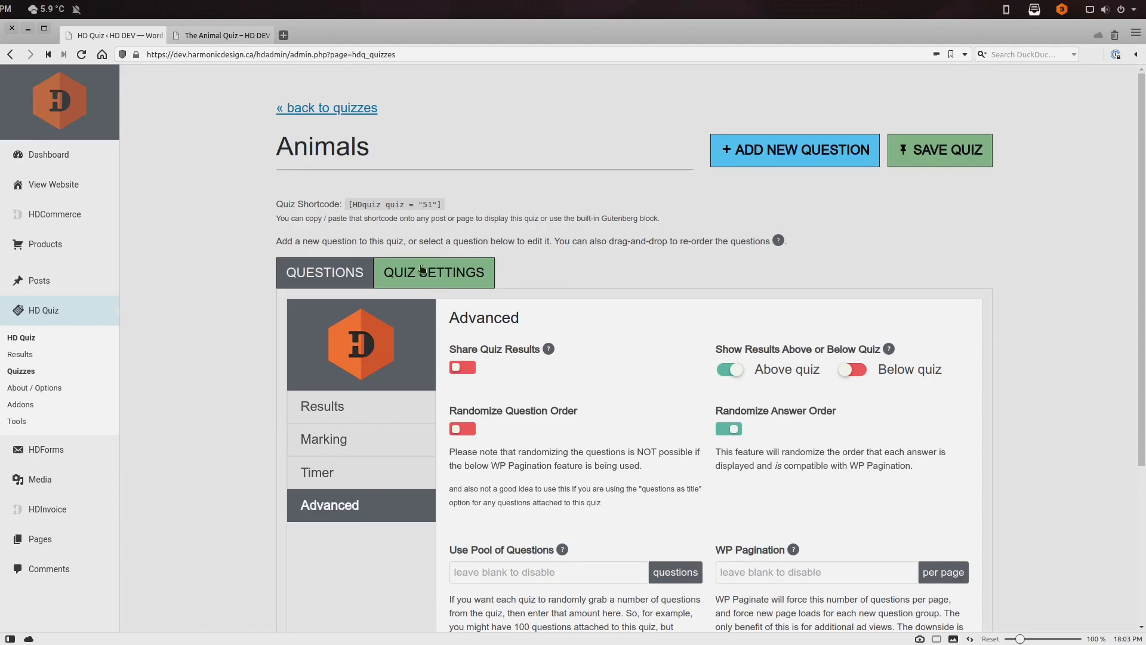
pyautogui.click(336, 280)
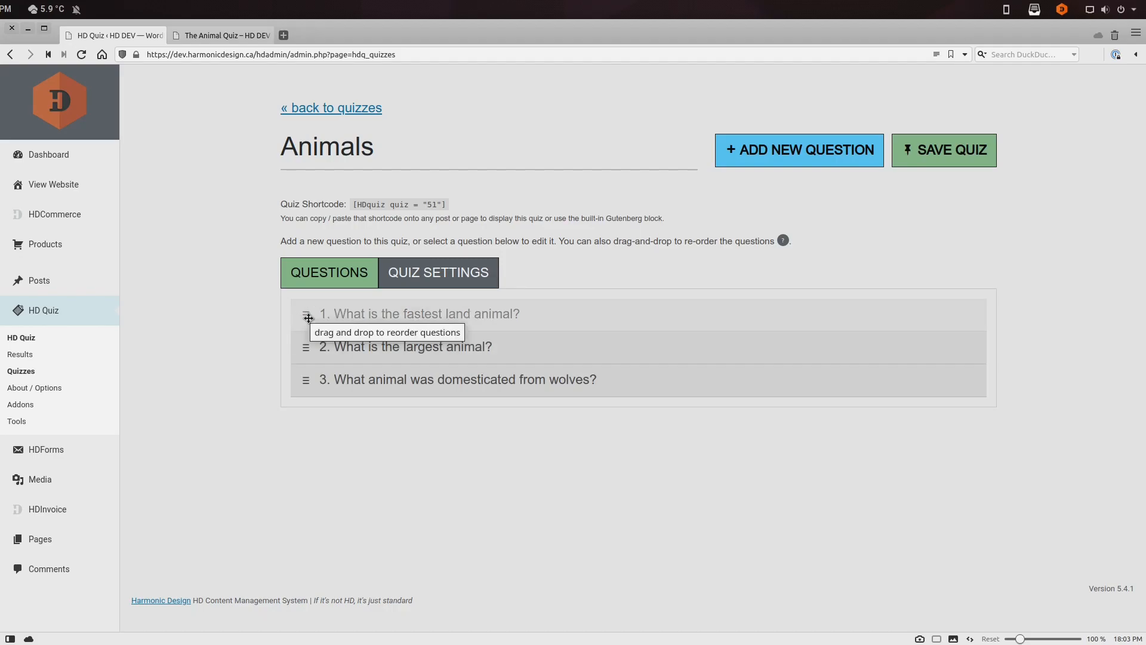
pyautogui.click(246, 39)
pyautogui.scroll(7, 409, 261)
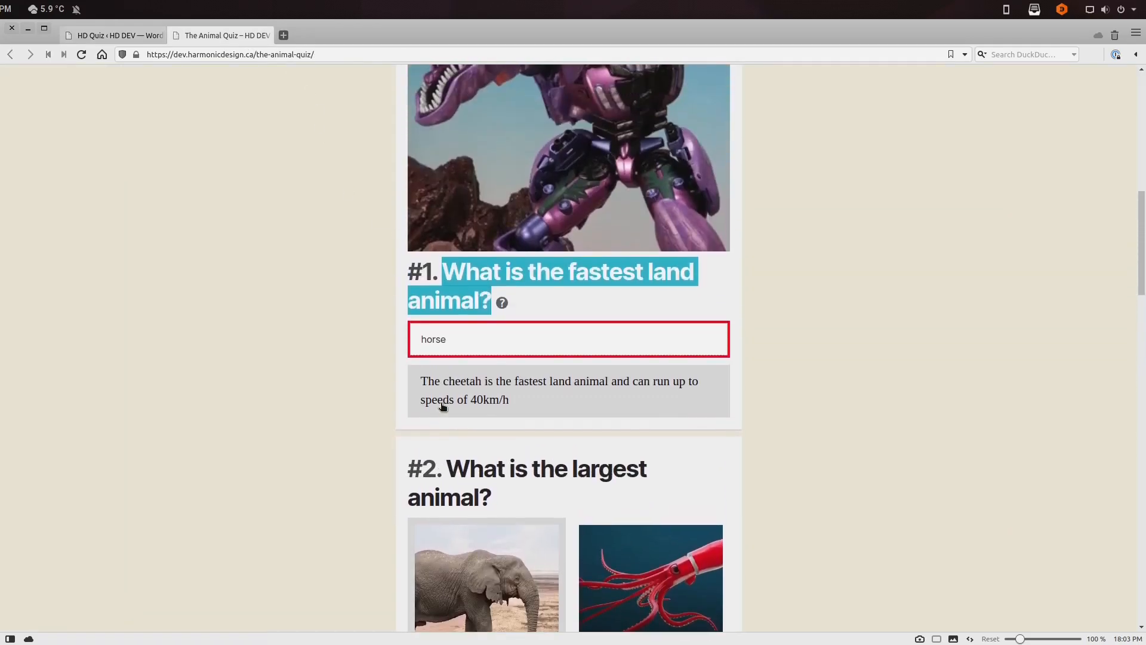
pyautogui.moveTo(443, 397); pyautogui.dragTo(491, 428)
pyautogui.click(120, 36)
pyautogui.moveTo(306, 317); pyautogui.dragTo(365, 346)
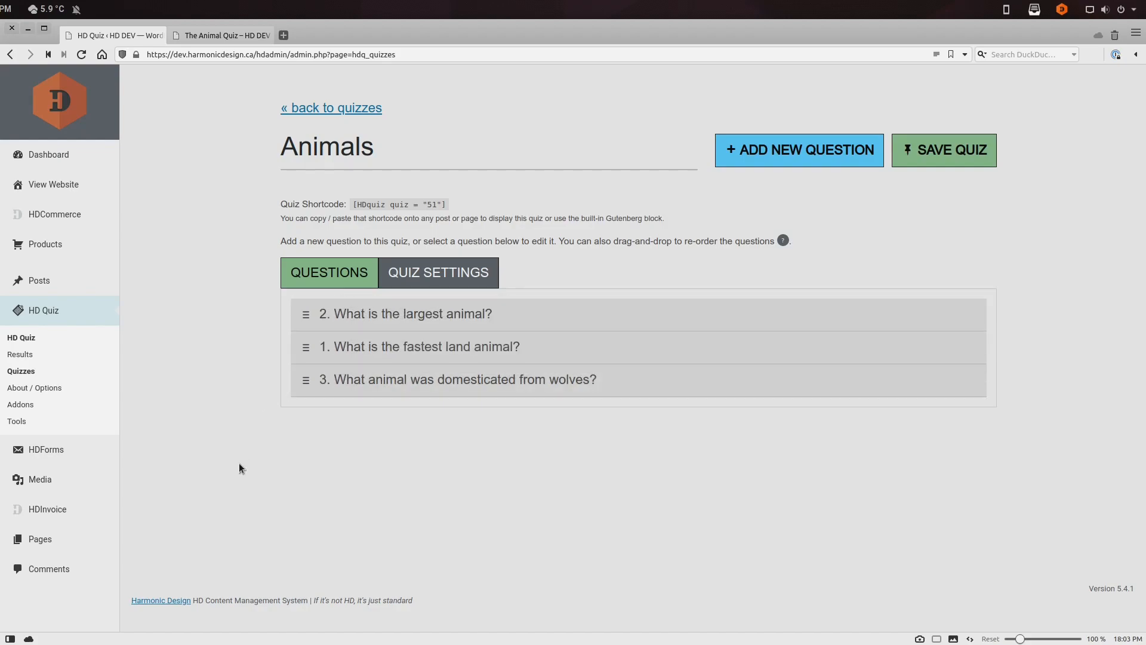
pyautogui.click(982, 151)
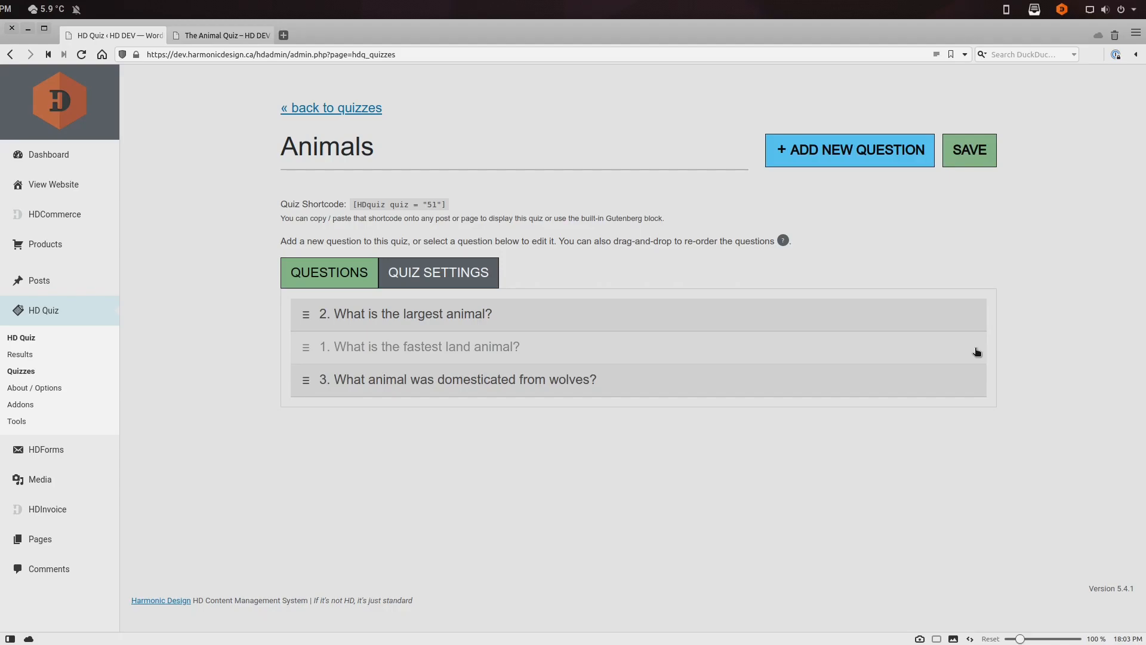
# Reload and start the published quiz, and examine the question order, the answer order and the per-question countdown
pyautogui.click(221, 36)
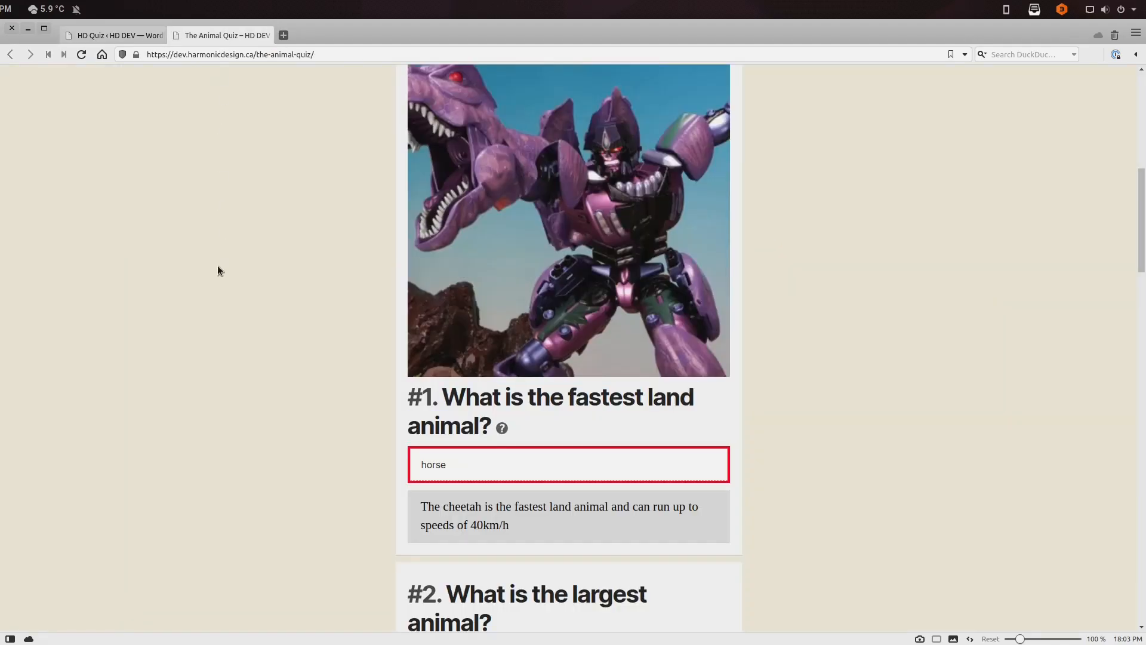
pyautogui.press('F5')
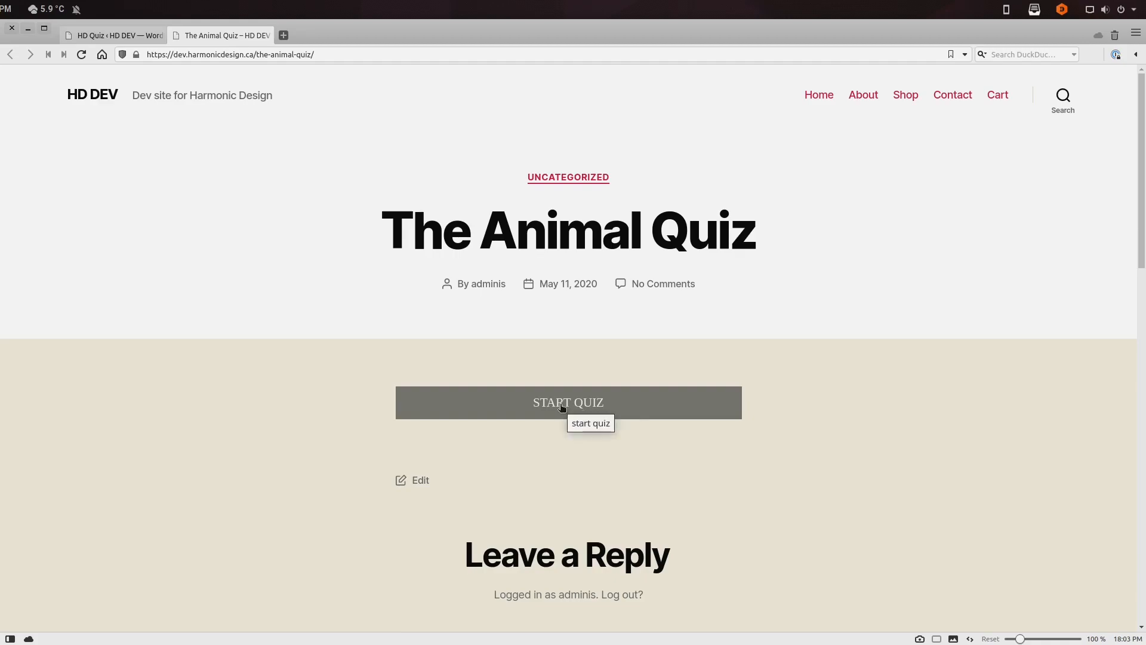
pyautogui.click(511, 399)
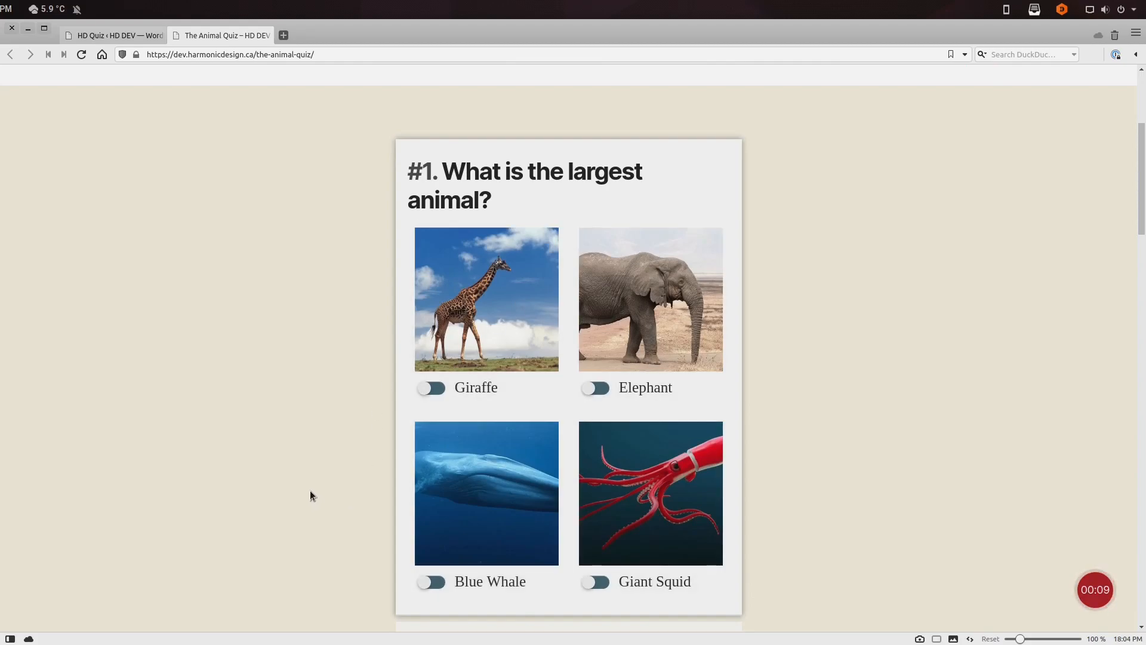
pyautogui.scroll(-5, 314, 495)
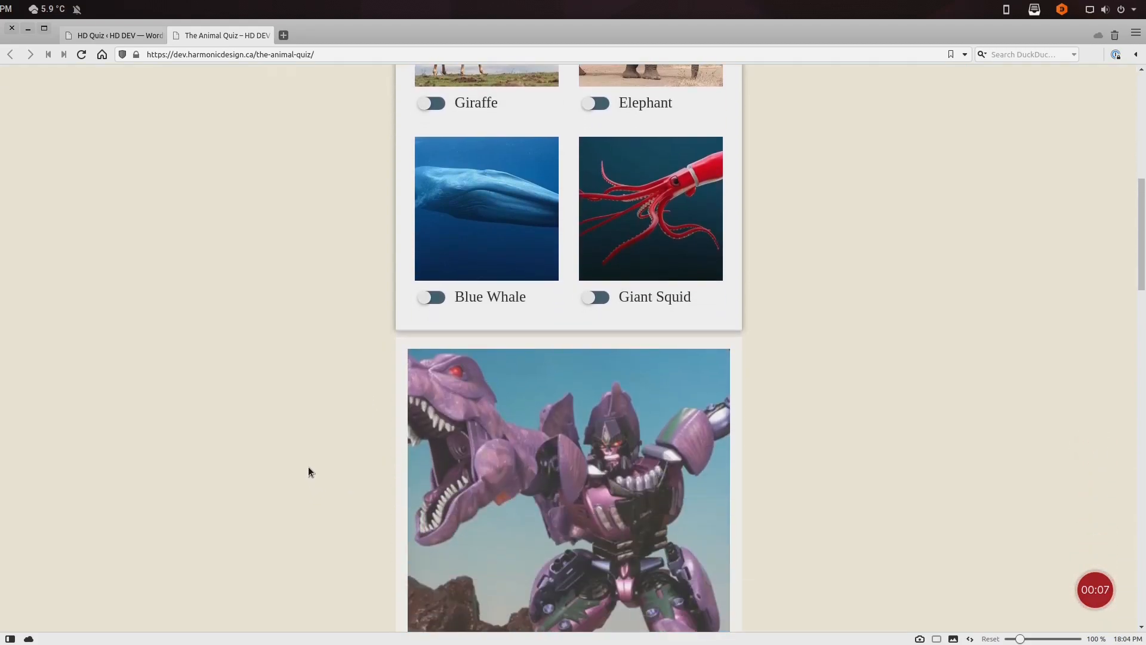
pyautogui.scroll(-5, 575, 464)
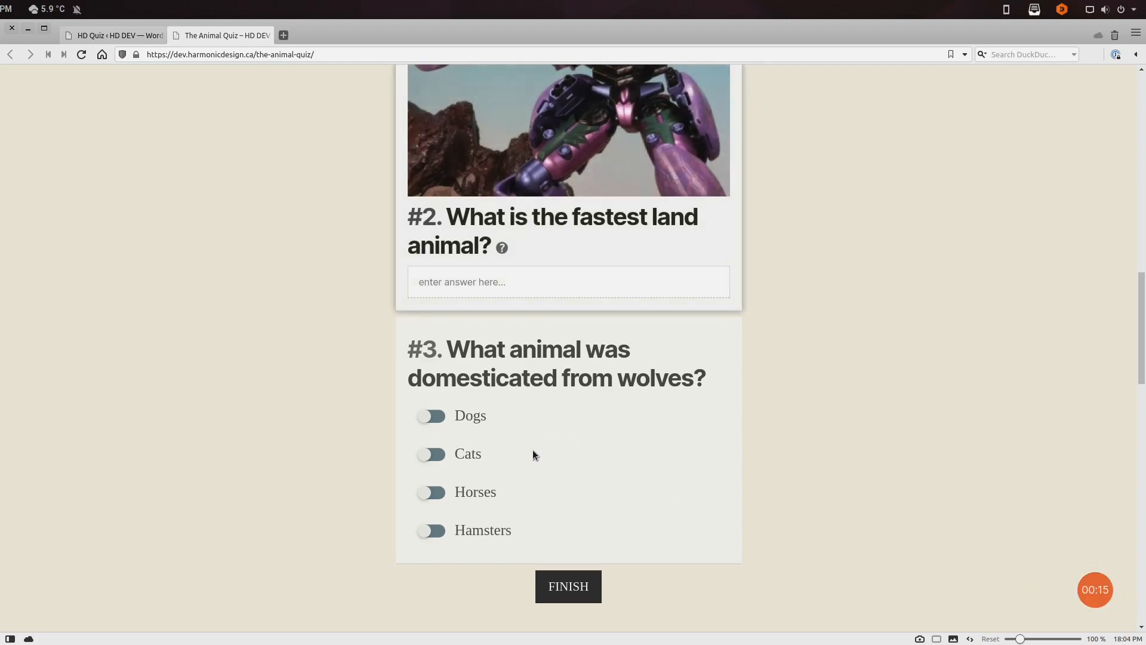
pyautogui.scroll(10, 818, 522)
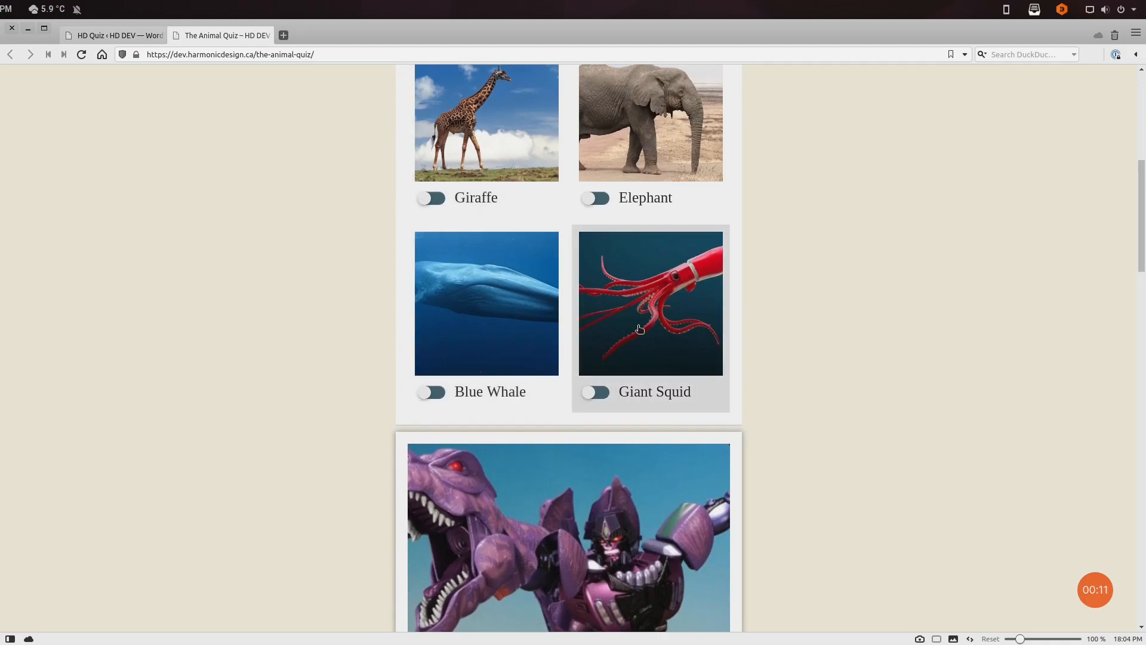
pyautogui.scroll(-4, 364, 384)
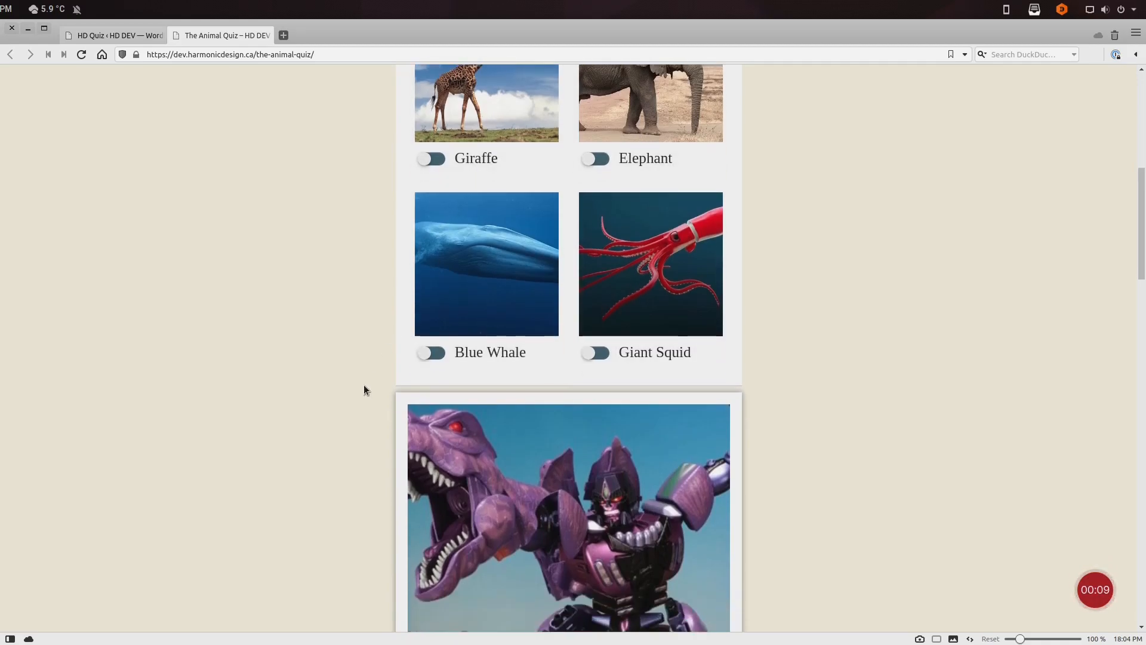
# Restart the published quiz with a fresh page load and look over its first two questions
pyautogui.scroll(7, 253, 356)
pyautogui.press('F5')
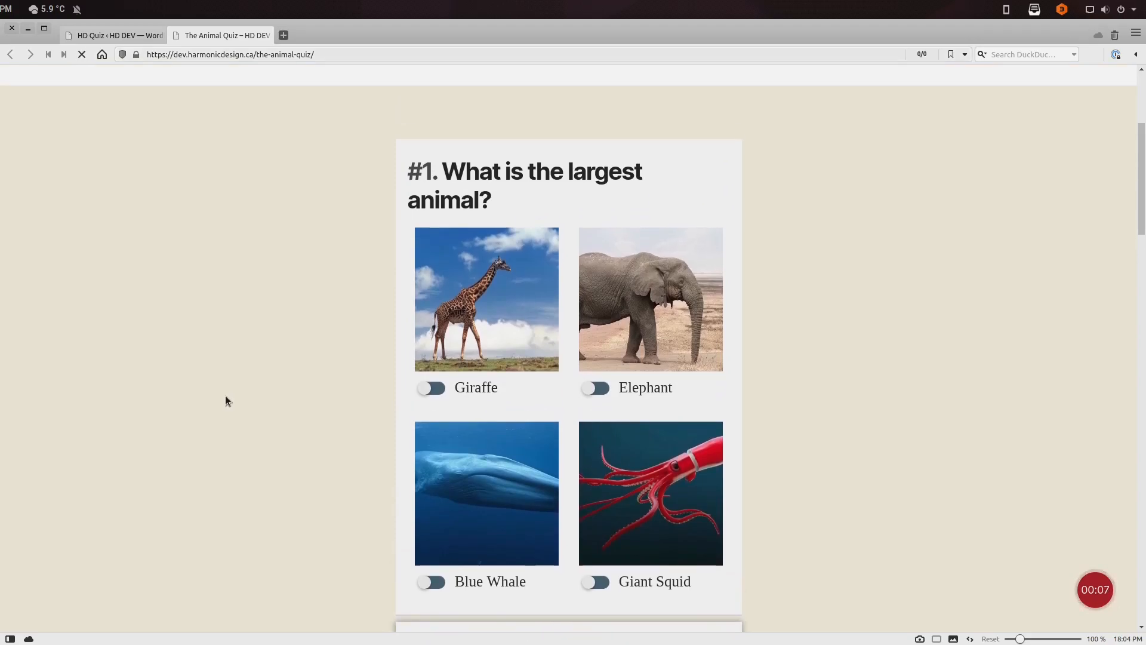
pyautogui.scroll(4, 225, 400)
pyautogui.click(500, 377)
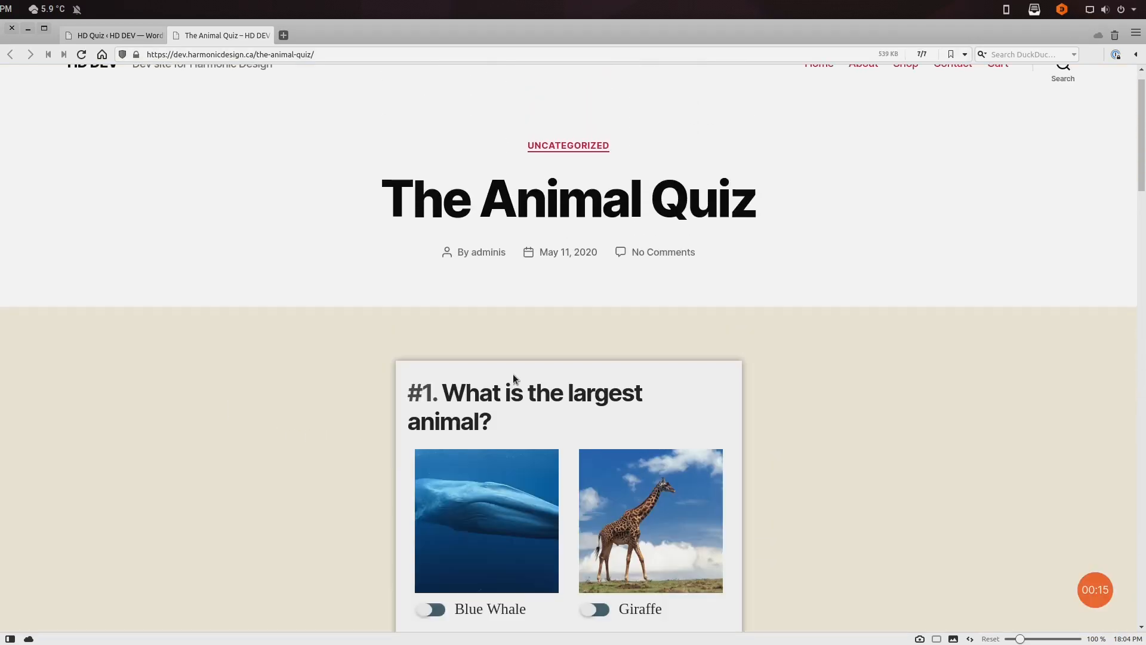
pyautogui.scroll(-12, 357, 372)
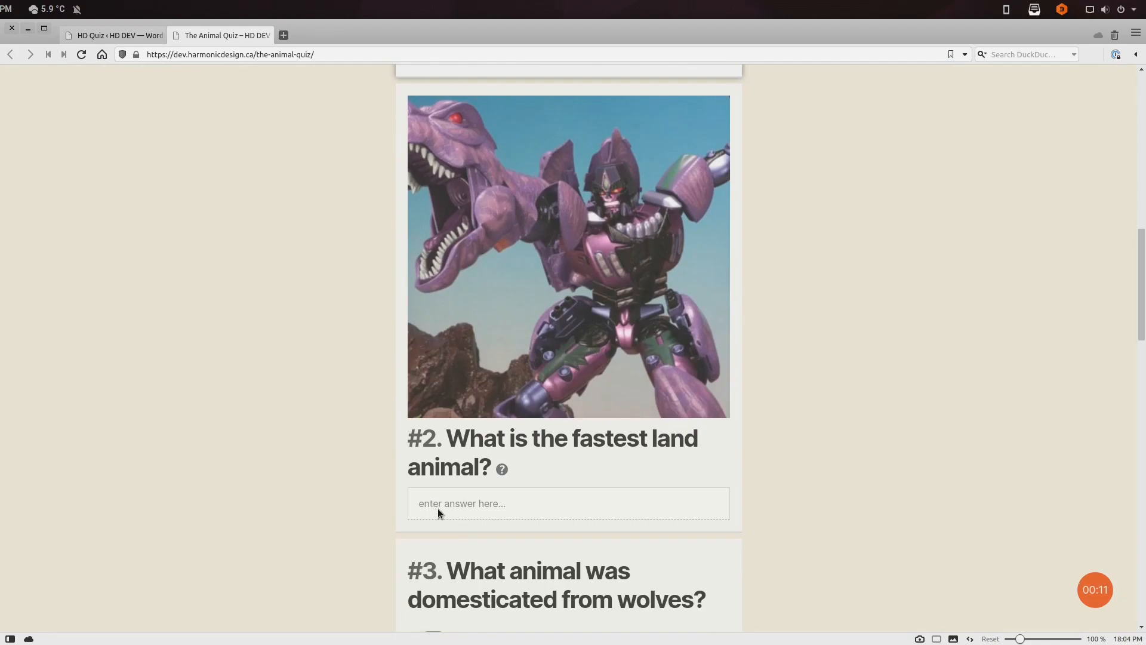
pyautogui.scroll(8, 438, 507)
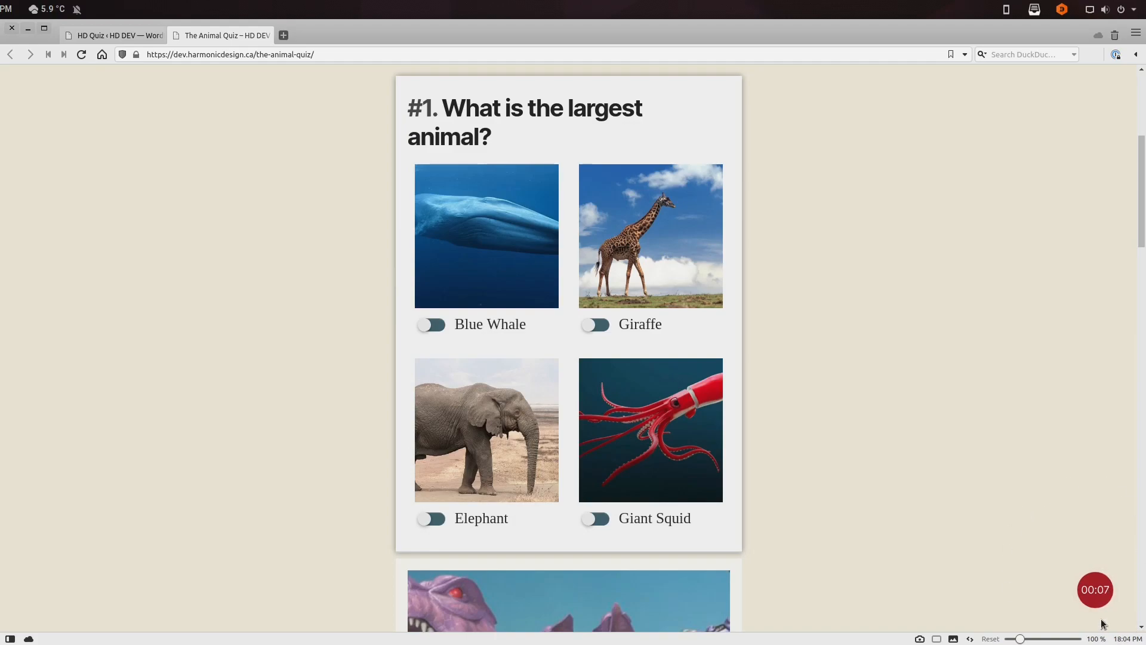
# Answer the largest animal question with Blue Whale and the fastest land animal question with "cheeta"
pyautogui.click(476, 229)
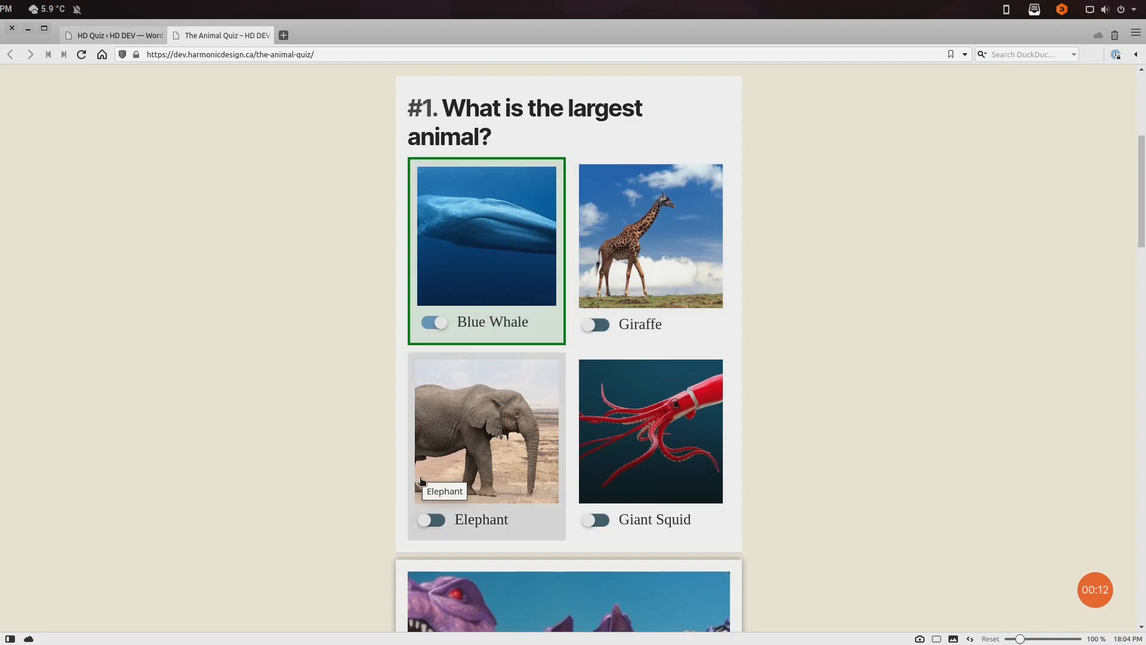
pyautogui.scroll(-2, 895, 442)
pyautogui.scroll(-5, 854, 408)
pyautogui.click(507, 536)
pyautogui.write('cheeta')
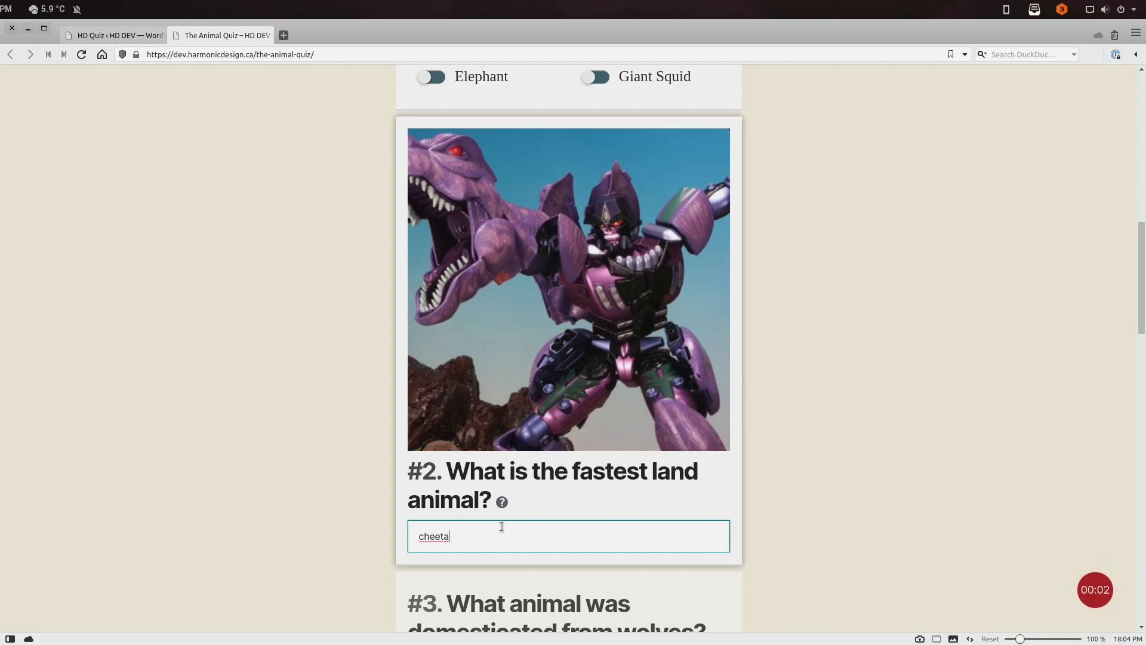
pyautogui.click(841, 523)
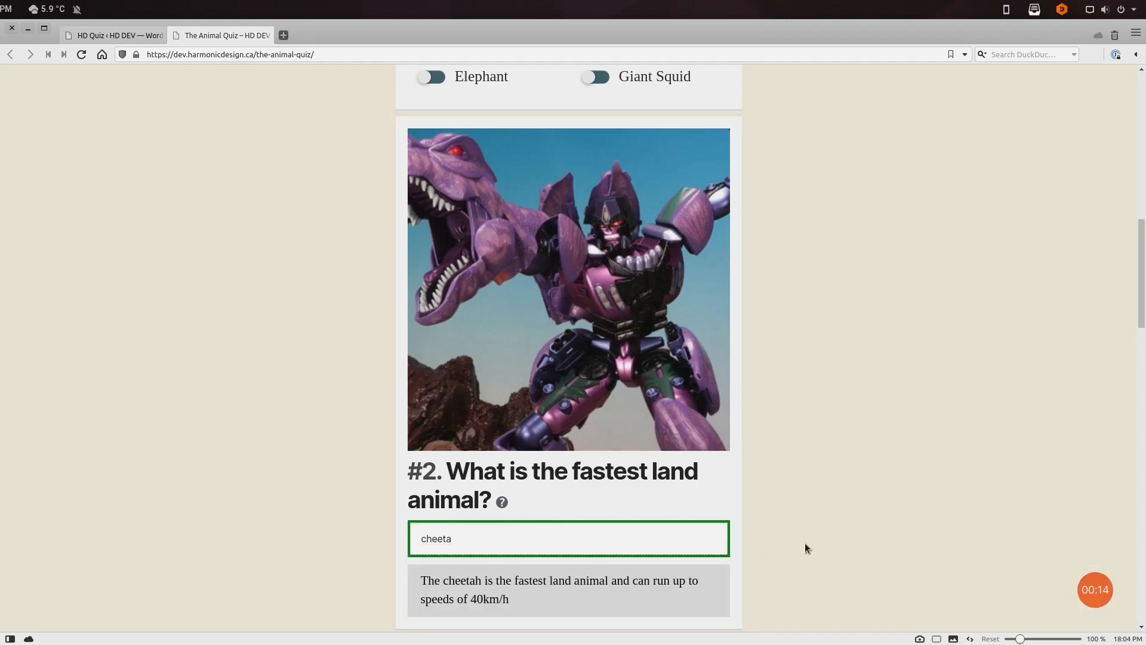
# Answer the question about the animal domesticated from wolves with Cats
pyautogui.scroll(-3, 804, 542)
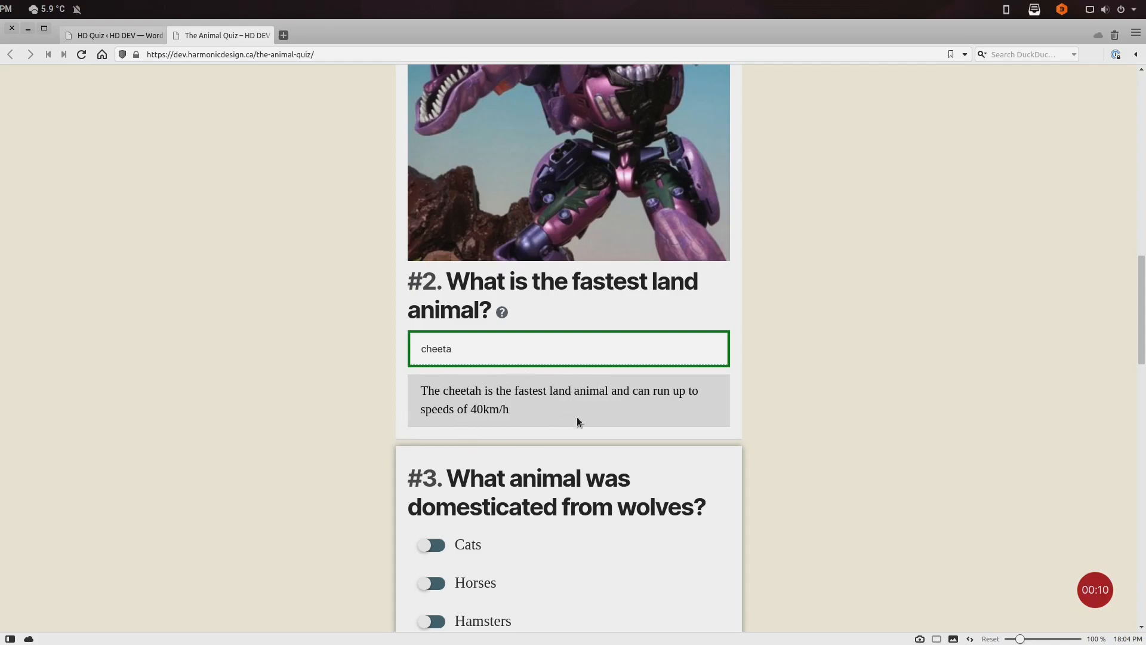
pyautogui.scroll(-1, 360, 352)
pyautogui.scroll(-3, 334, 331)
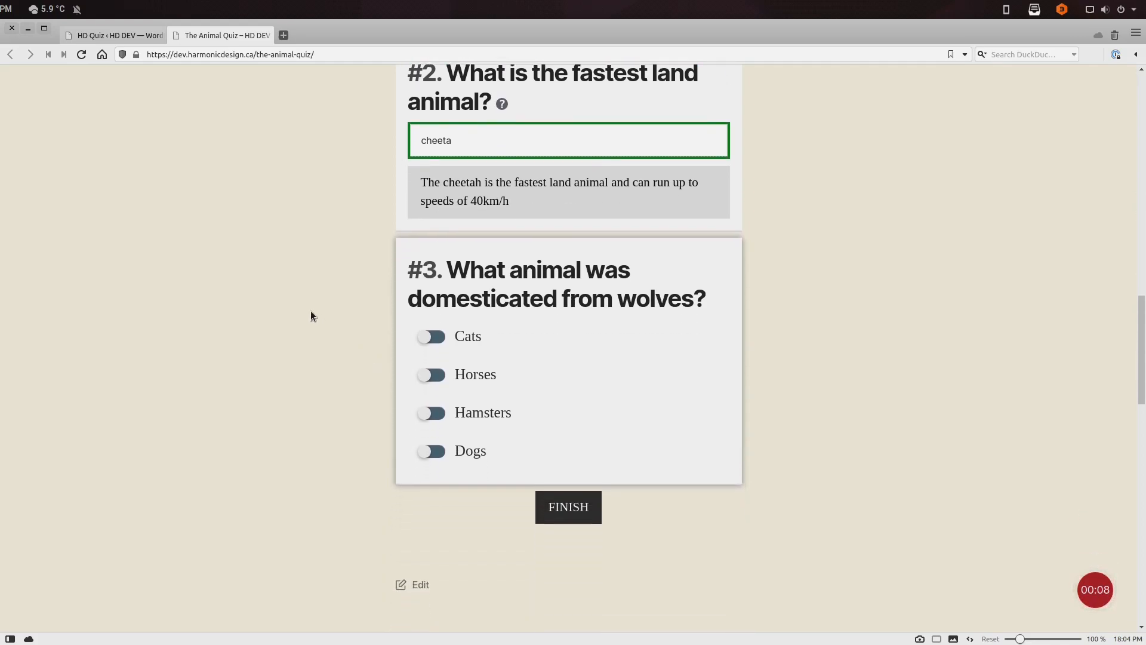
pyautogui.click(502, 329)
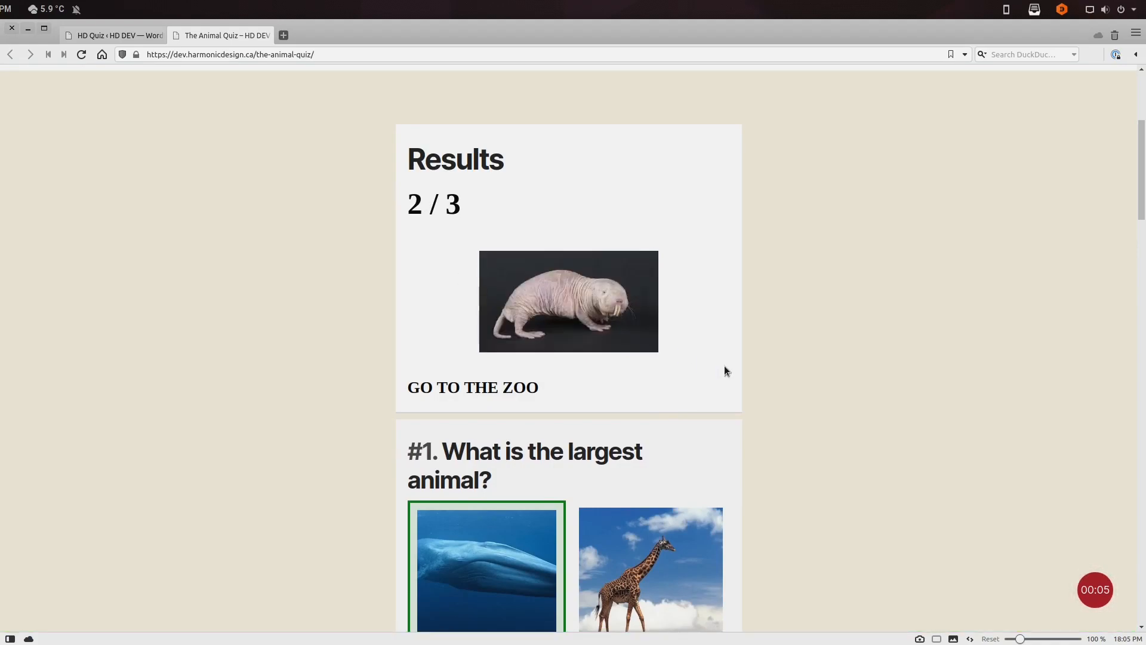
# Examine the quiz results and the marked answers to all three questions, and return to the start of the page
pyautogui.doubleClick(485, 389)
pyautogui.click(292, 436)
pyautogui.scroll(-4, 555, 440)
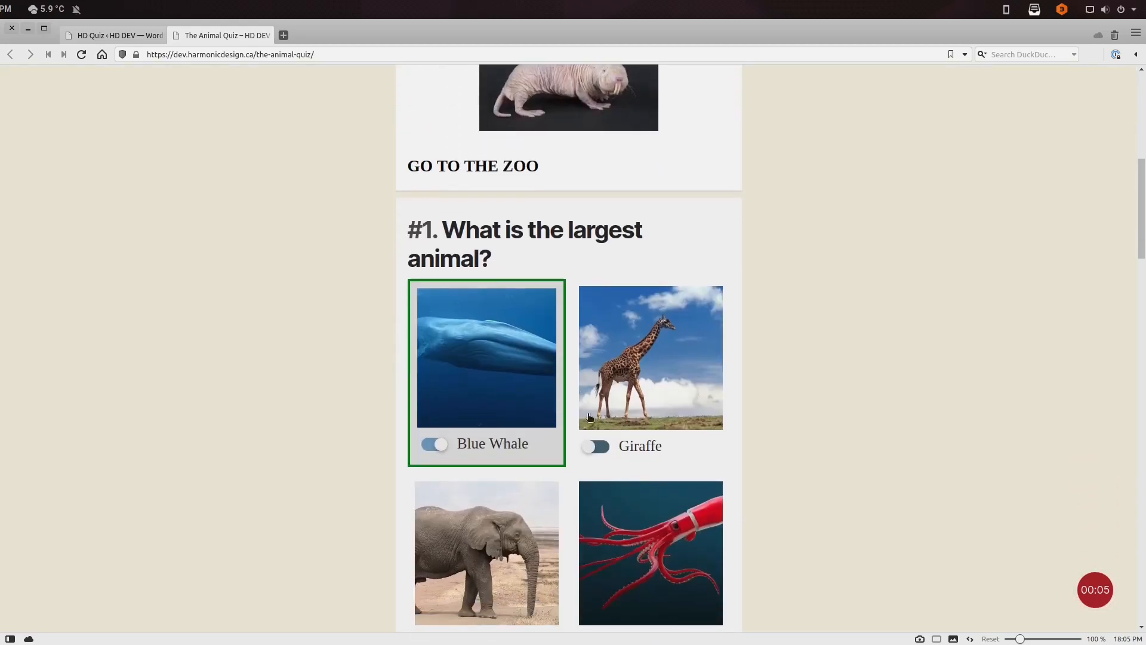
pyautogui.scroll(-2, 797, 301)
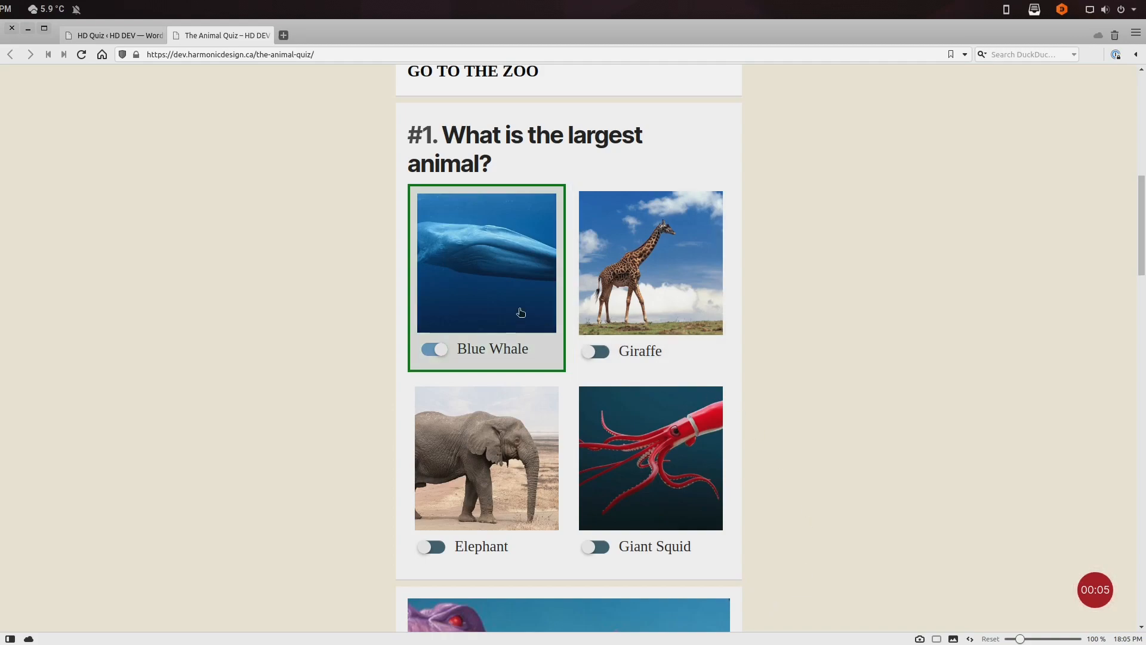
pyautogui.scroll(-8, 518, 382)
pyautogui.scroll(-2, 513, 366)
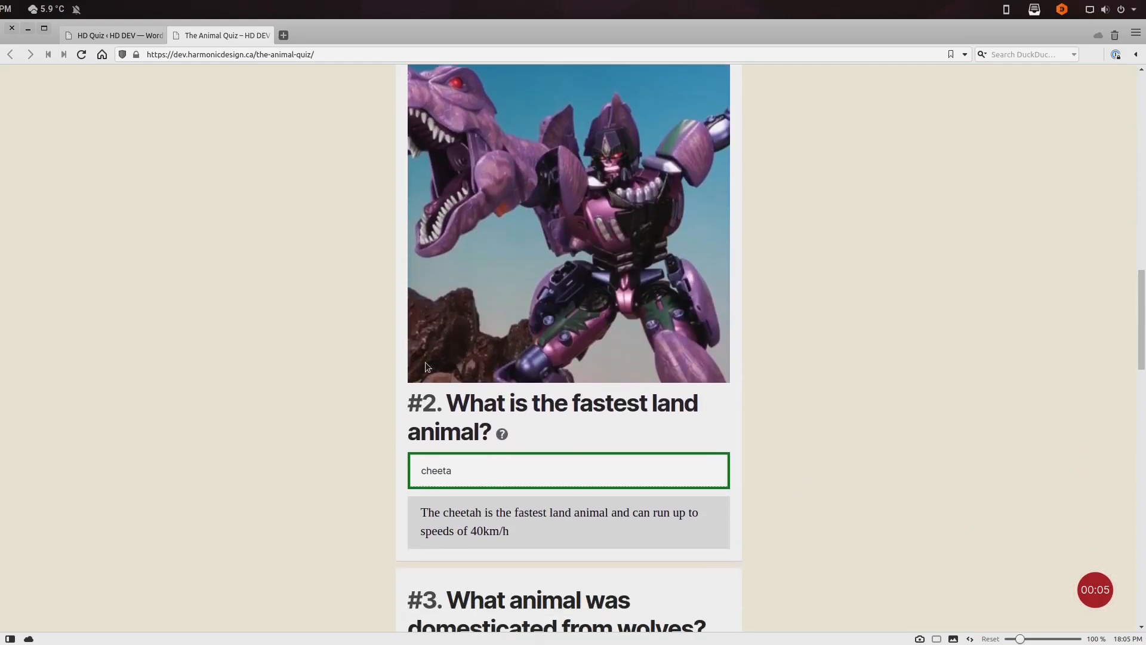
pyautogui.scroll(-7, 716, 423)
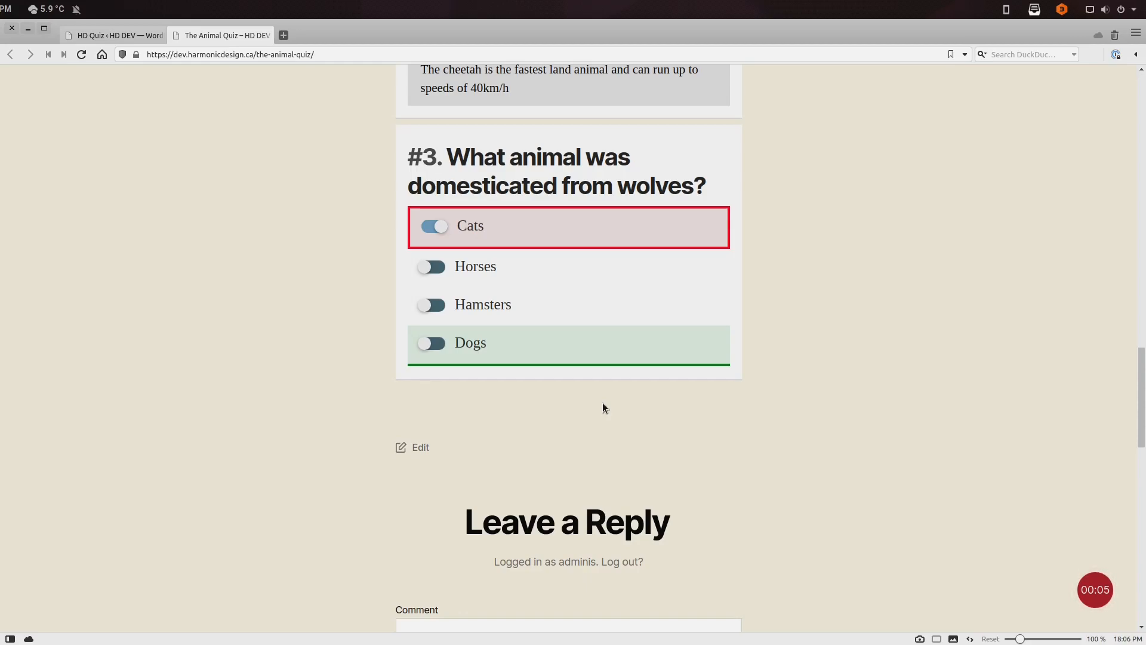
pyautogui.press('Home')
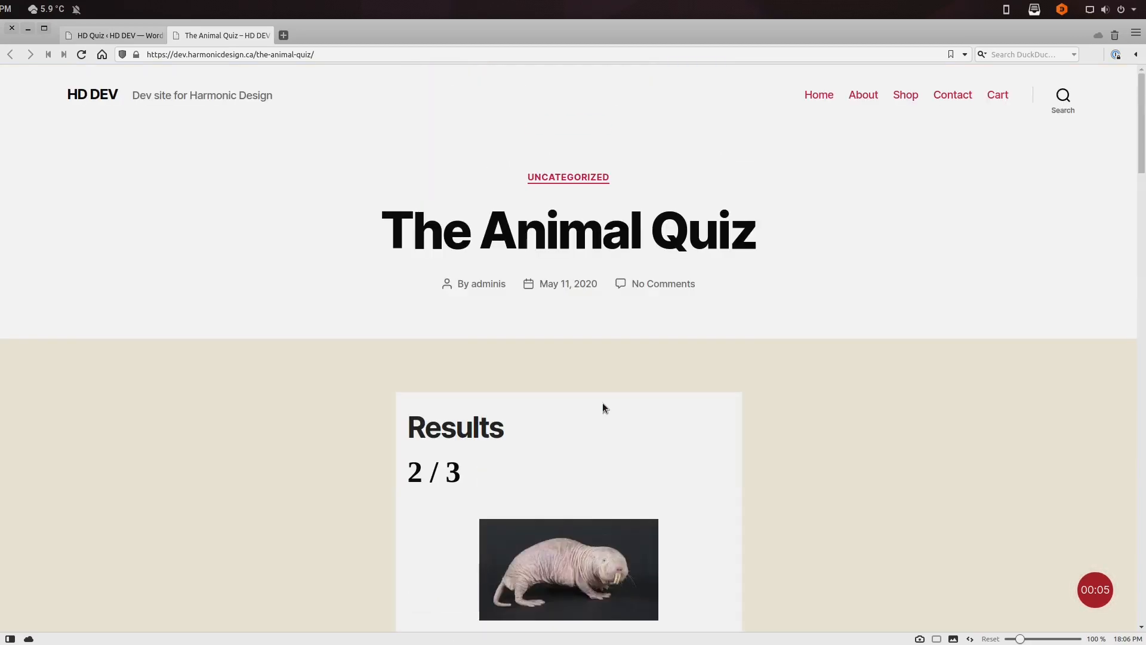